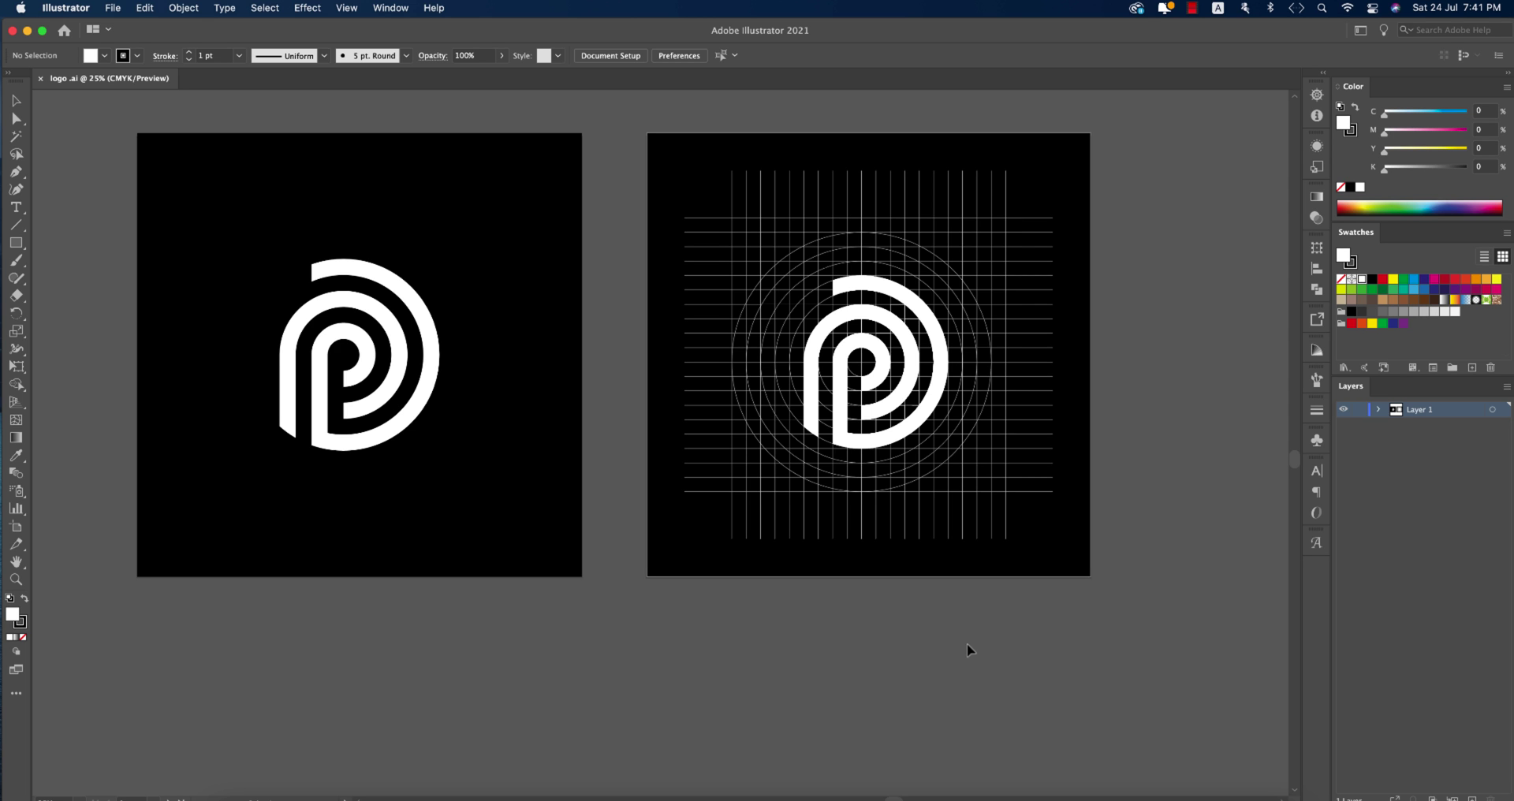
Step: Create a new 2000 × 2000 px CMYK Color document named 'P logo'
{"action": "scroll", "coordinate": [806, 620], "scroll_direction": "left", "scroll_amount": 3}
{"action": "scroll", "coordinate": [806, 620], "scroll_direction": "up", "scroll_amount": 1}
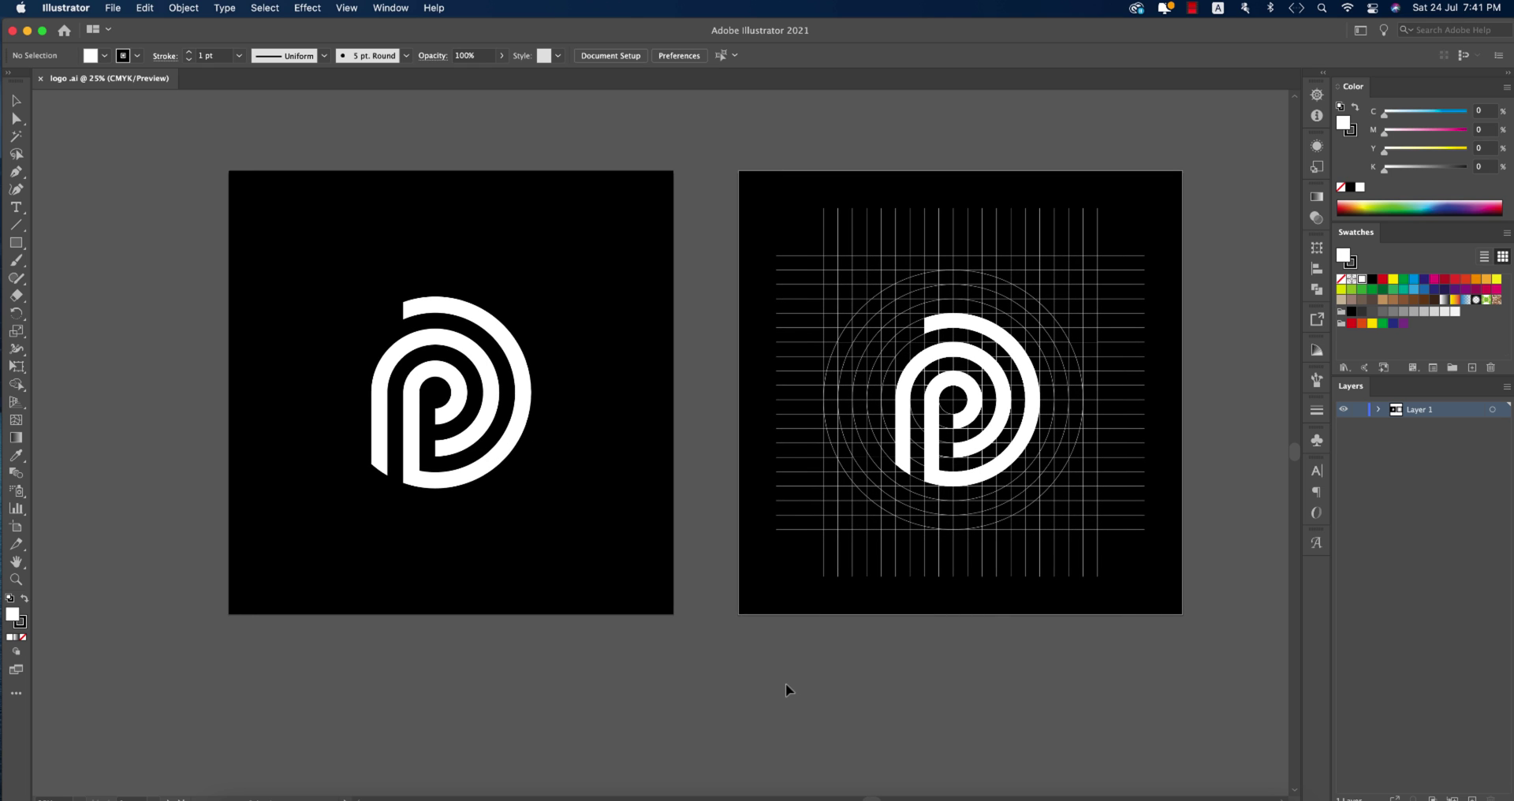
{"action": "key", "text": "super+minus"}
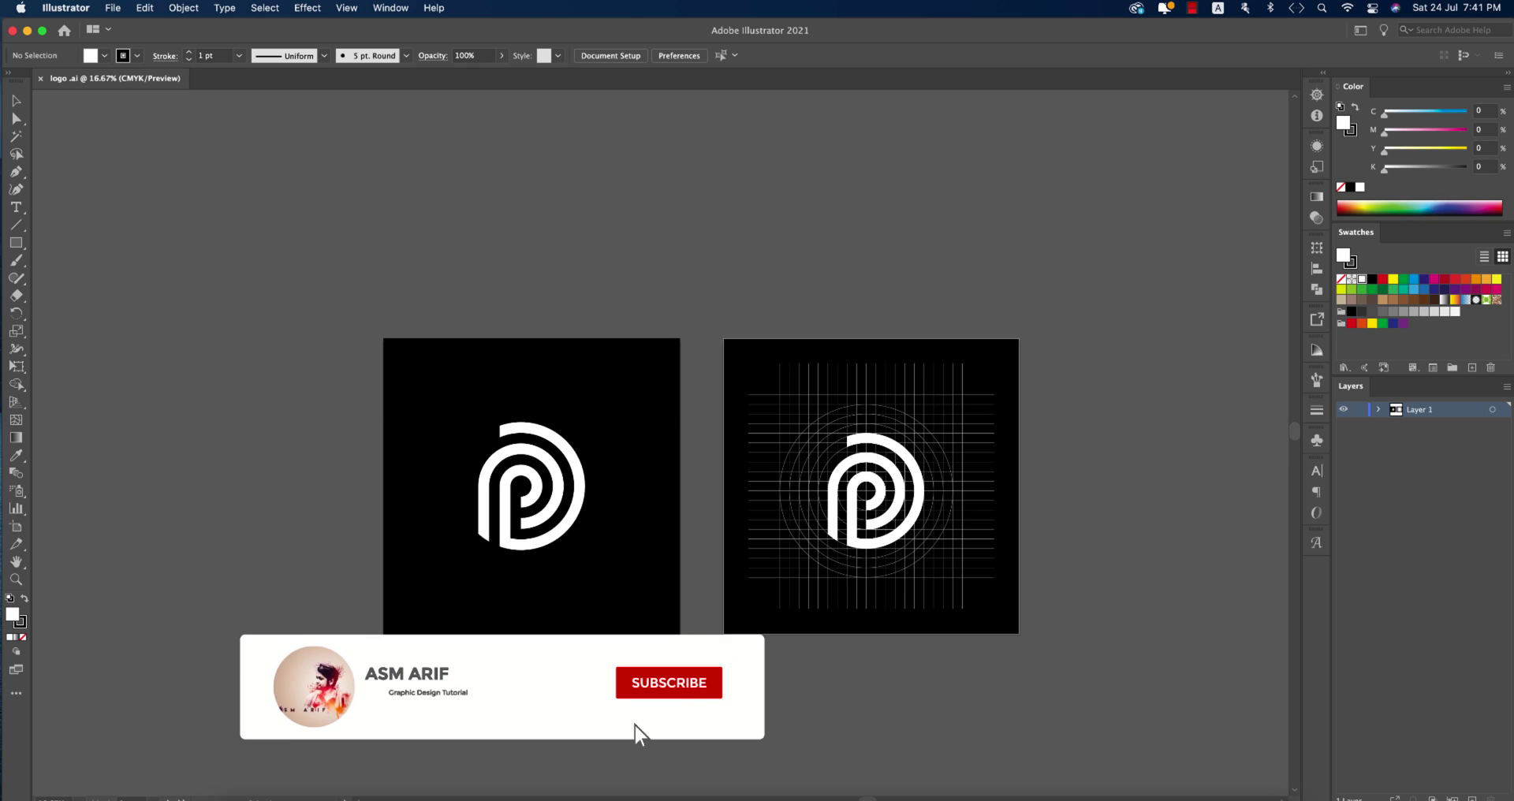
{"action": "key", "text": "super+plus"}
{"action": "key", "text": "super+plus"}
{"action": "key", "text": "super+plus"}
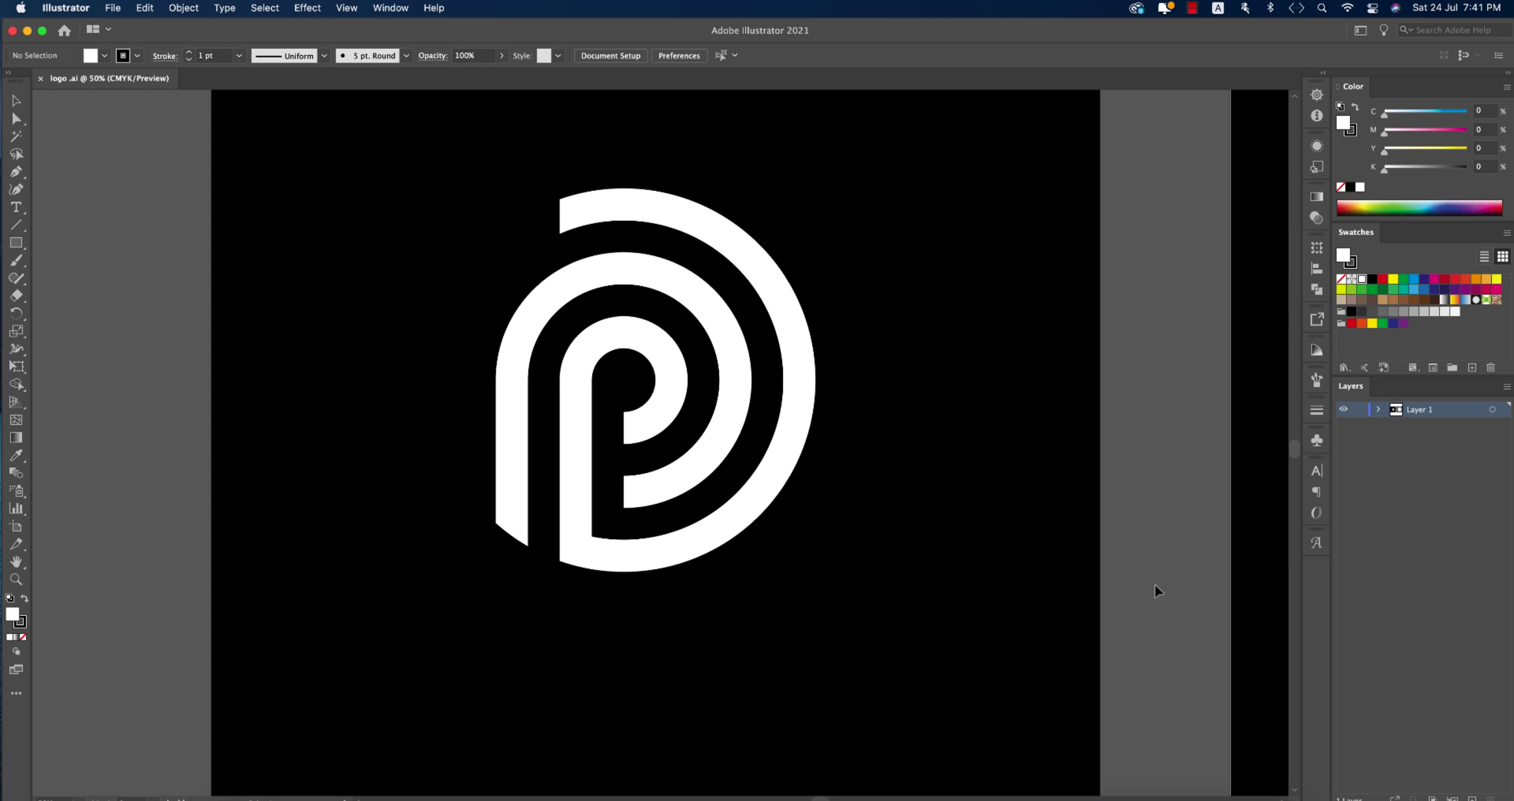
{"action": "left_click", "coordinate": [112, 8]}
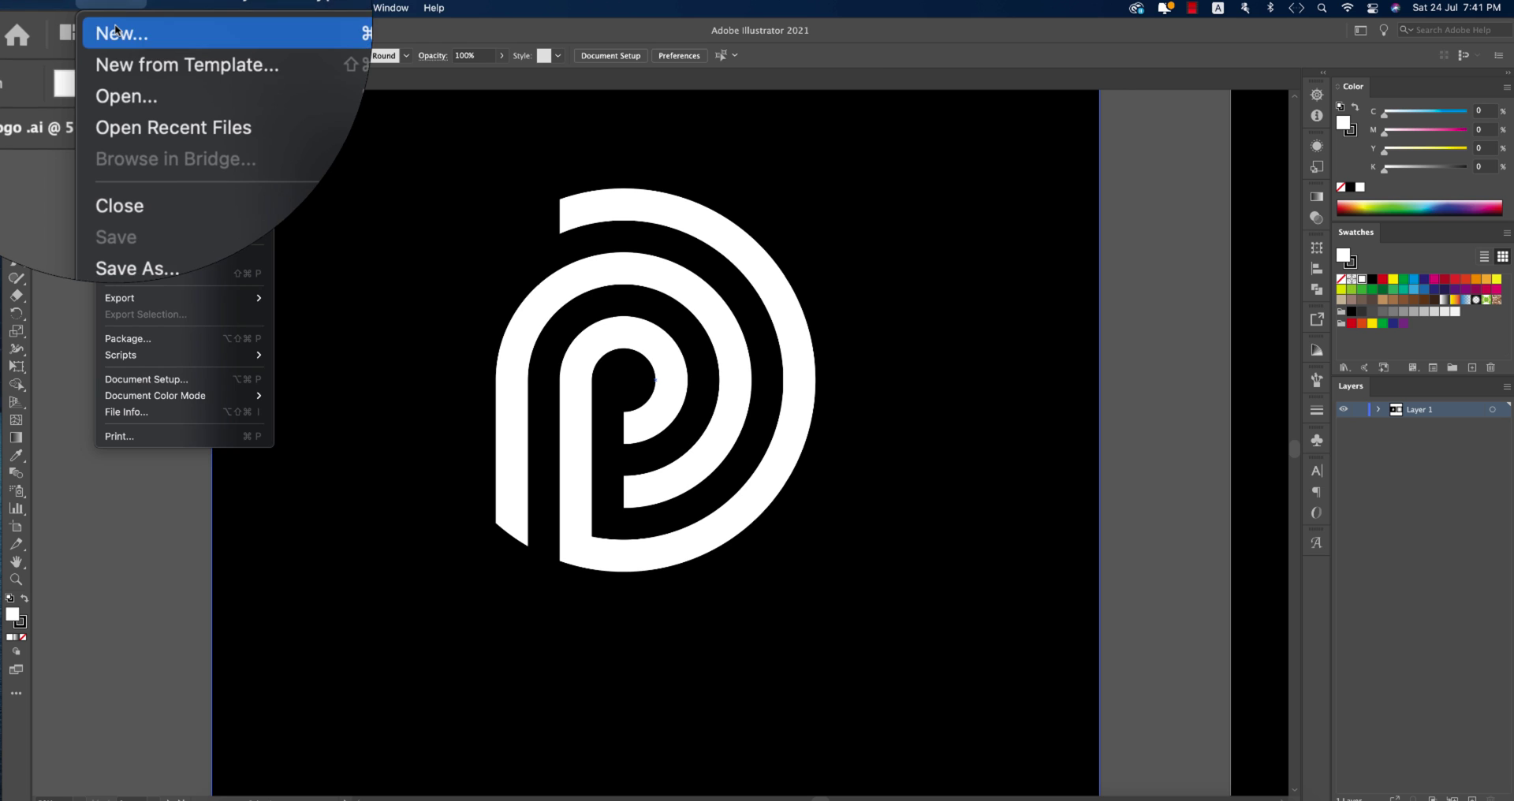
{"action": "left_click", "coordinate": [118, 26]}
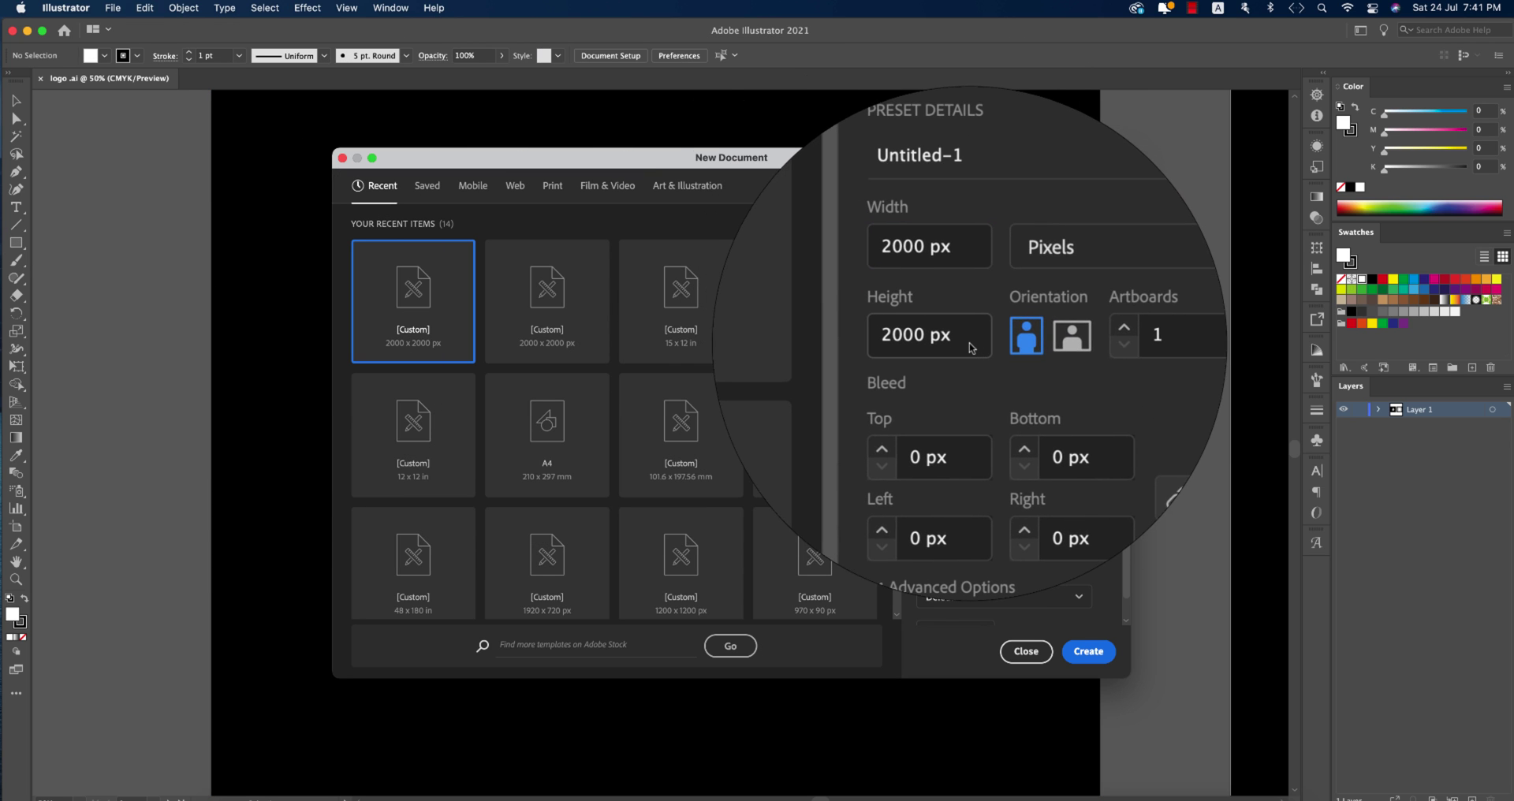
{"action": "type", "text": "P logo"}
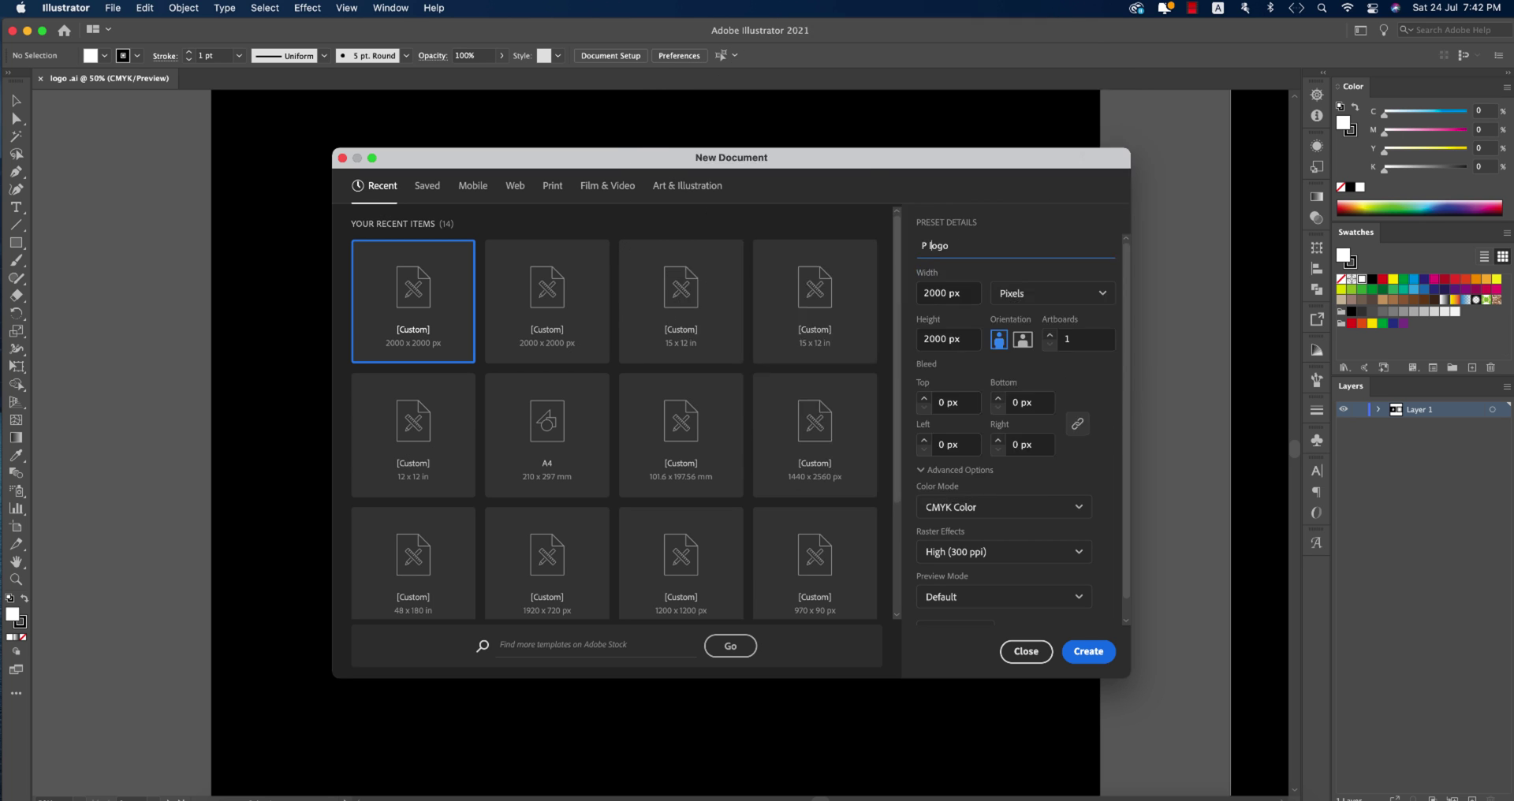
{"action": "left_click", "coordinate": [998, 507]}
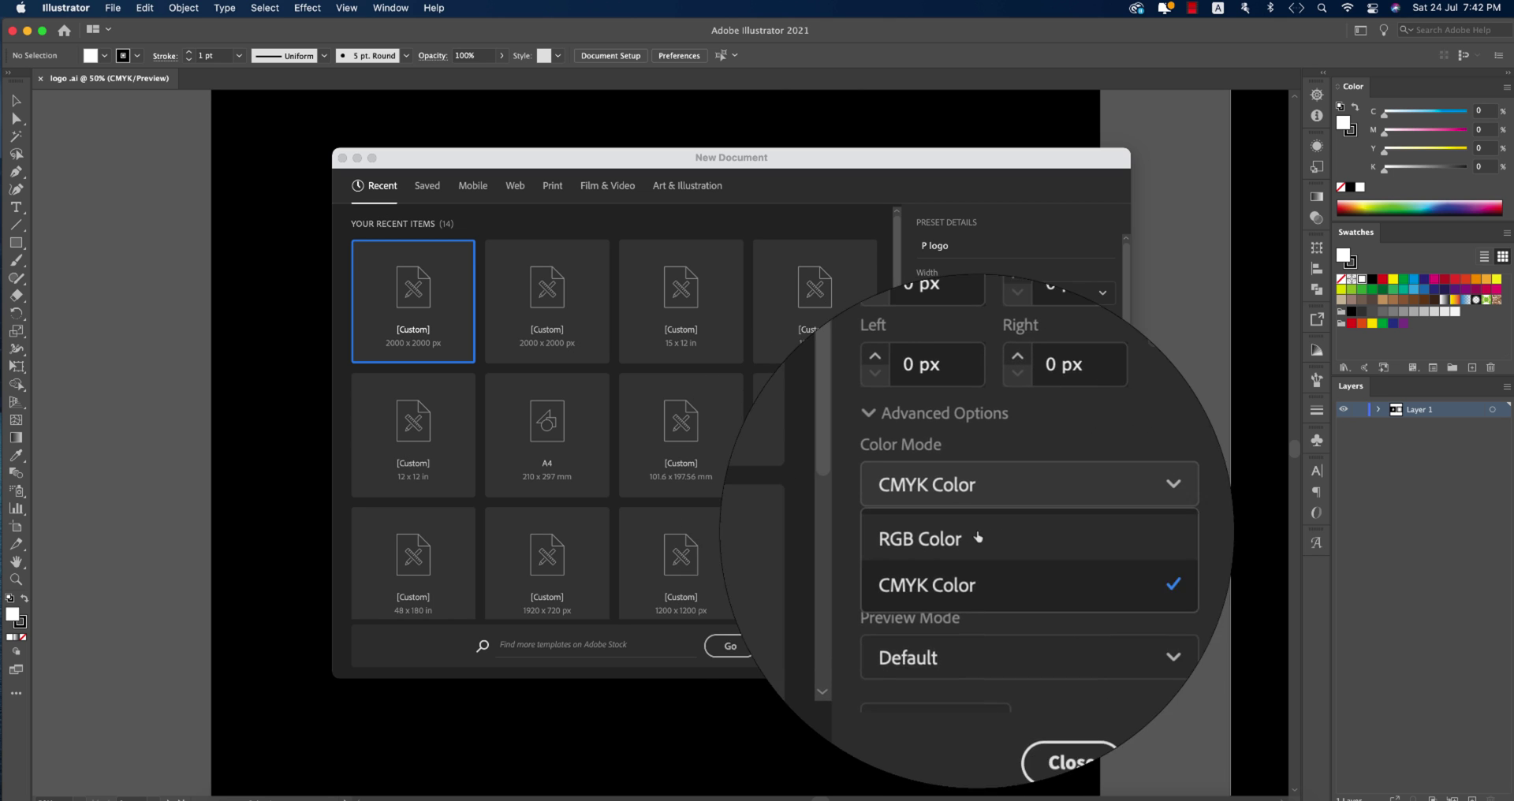
{"action": "left_click", "coordinate": [985, 576]}
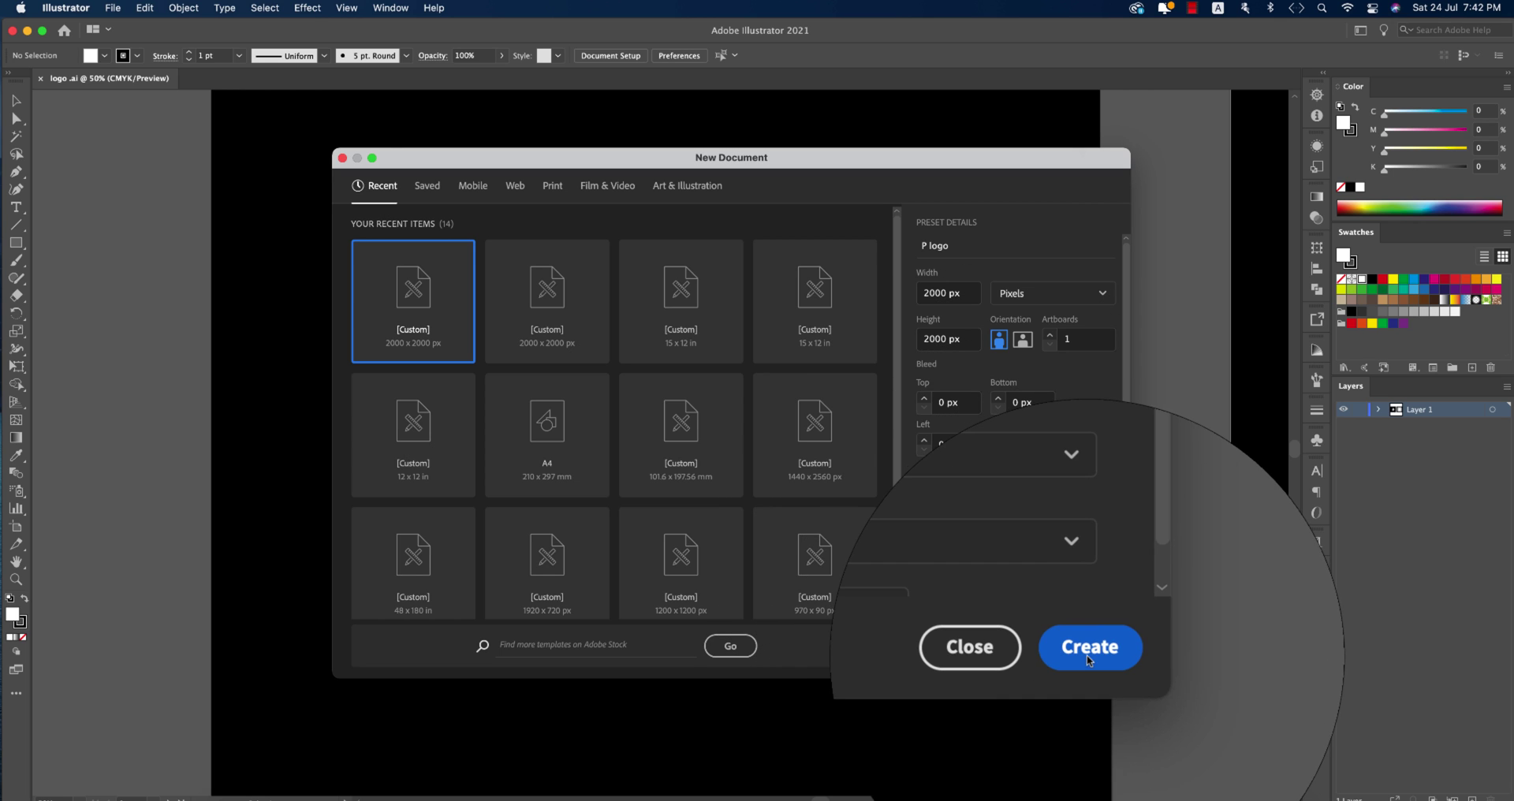
{"action": "left_click", "coordinate": [1084, 655]}
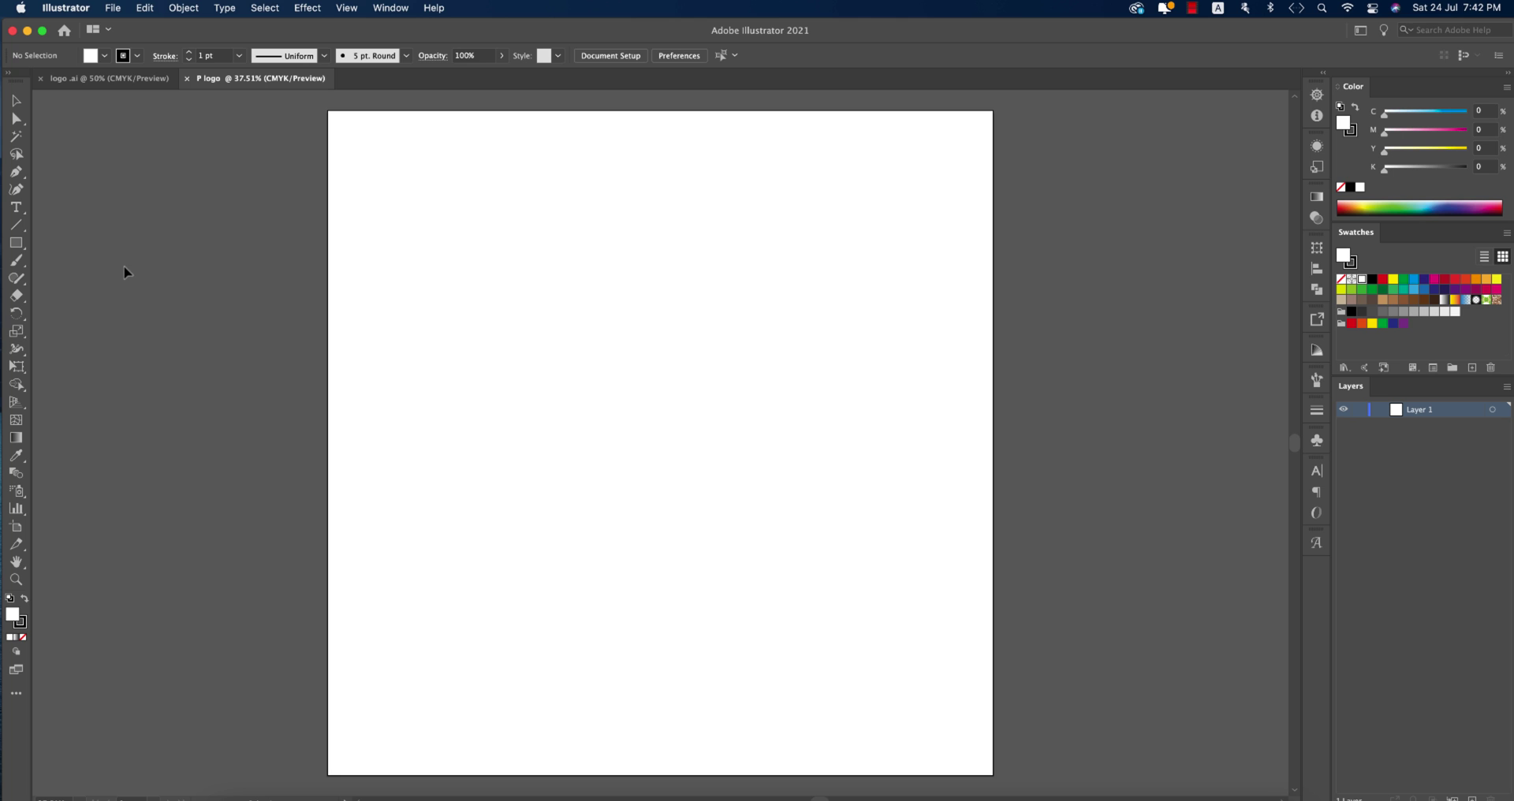
Step: Draw a tall vertical line and repeat evenly spaced copies to the right
{"action": "left_click", "coordinate": [15, 225]}
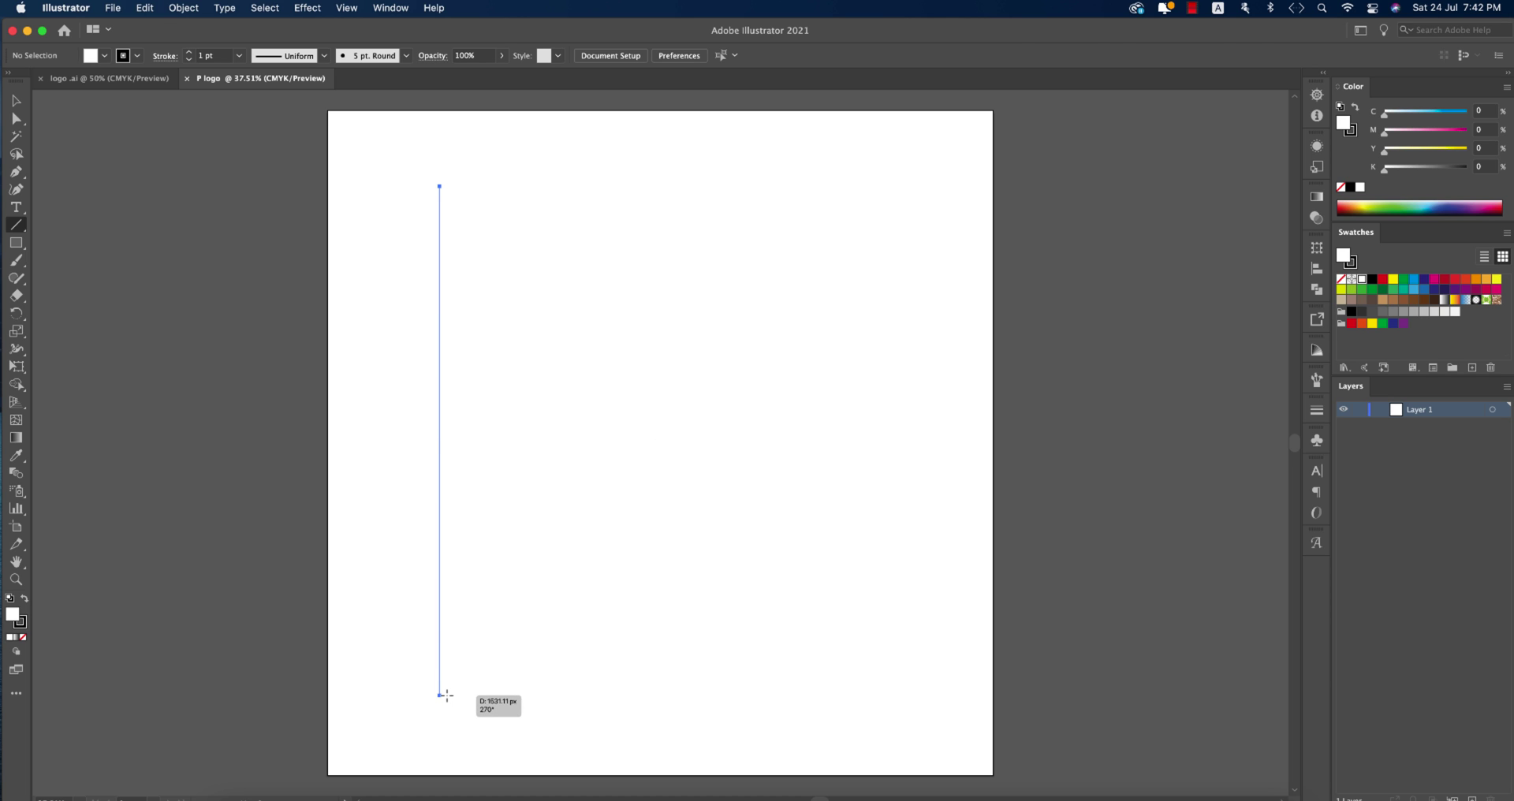
{"action": "left_click_drag", "start_coordinate": [447, 696], "coordinate": [447, 696]}
{"action": "left_click", "coordinate": [16, 100]}
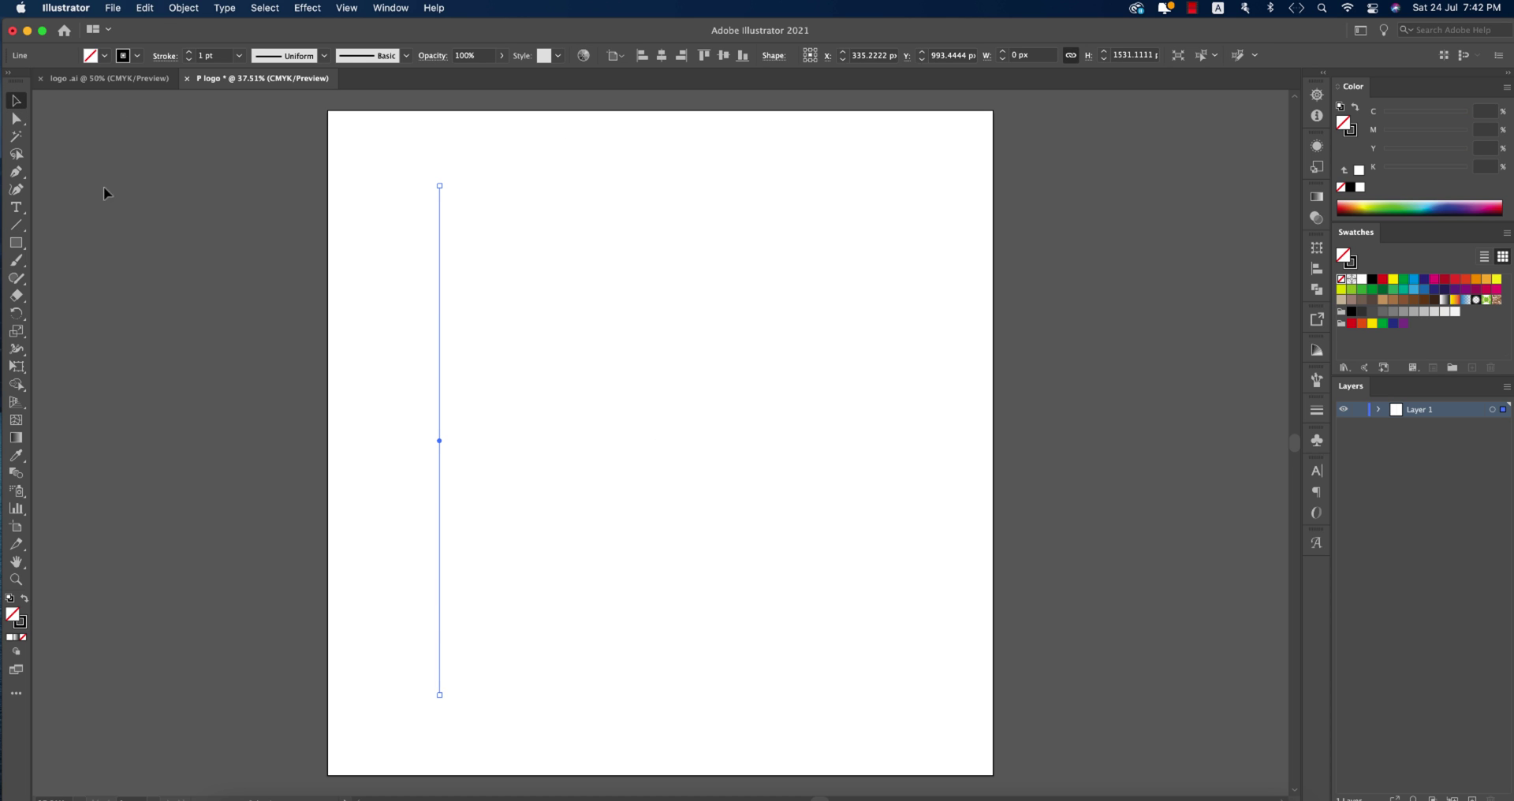
{"action": "key", "text": "alt"}
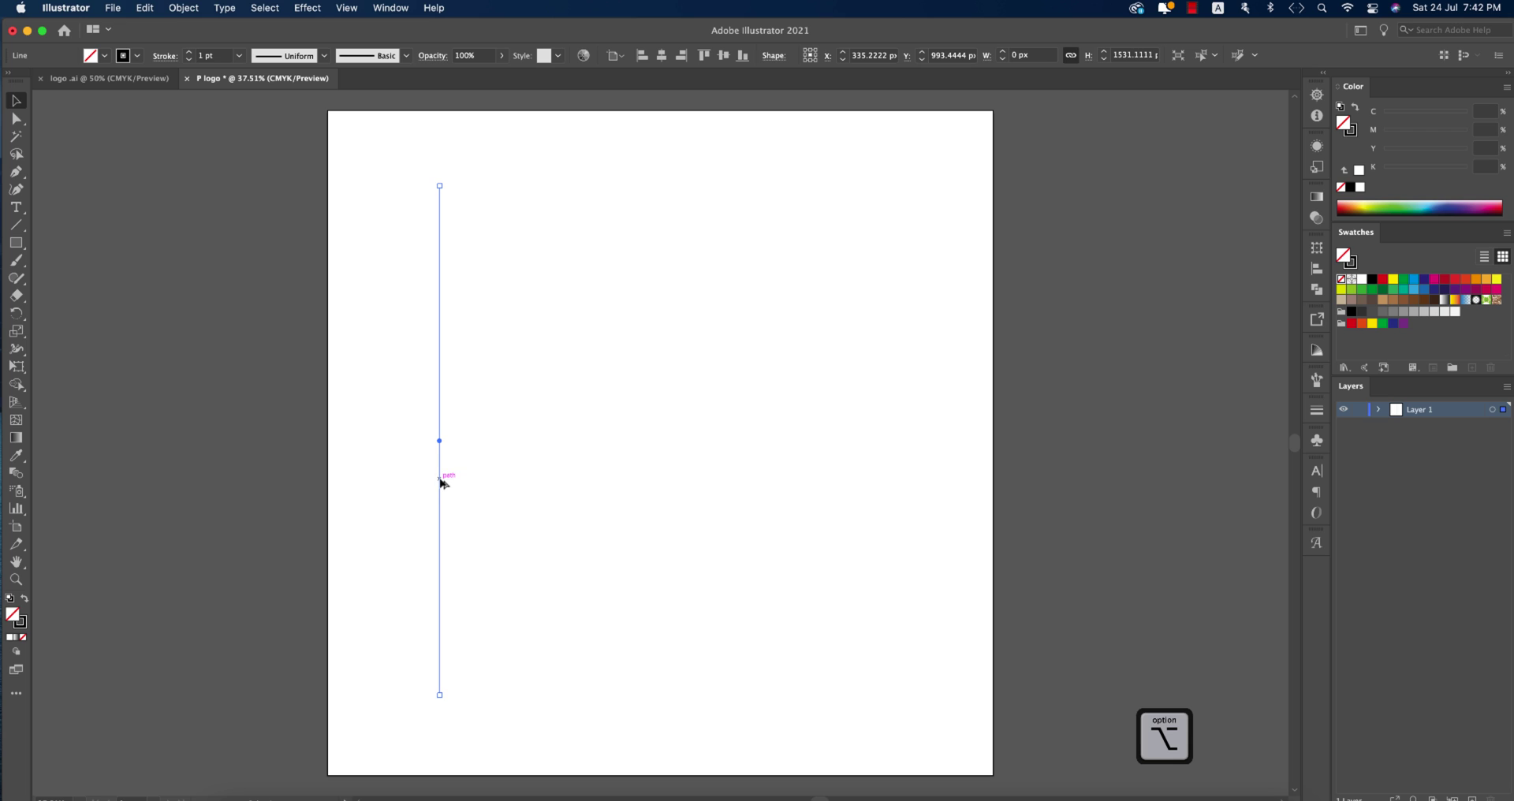
{"action": "left_click_drag", "start_coordinate": [447, 483], "coordinate": [457, 484]}
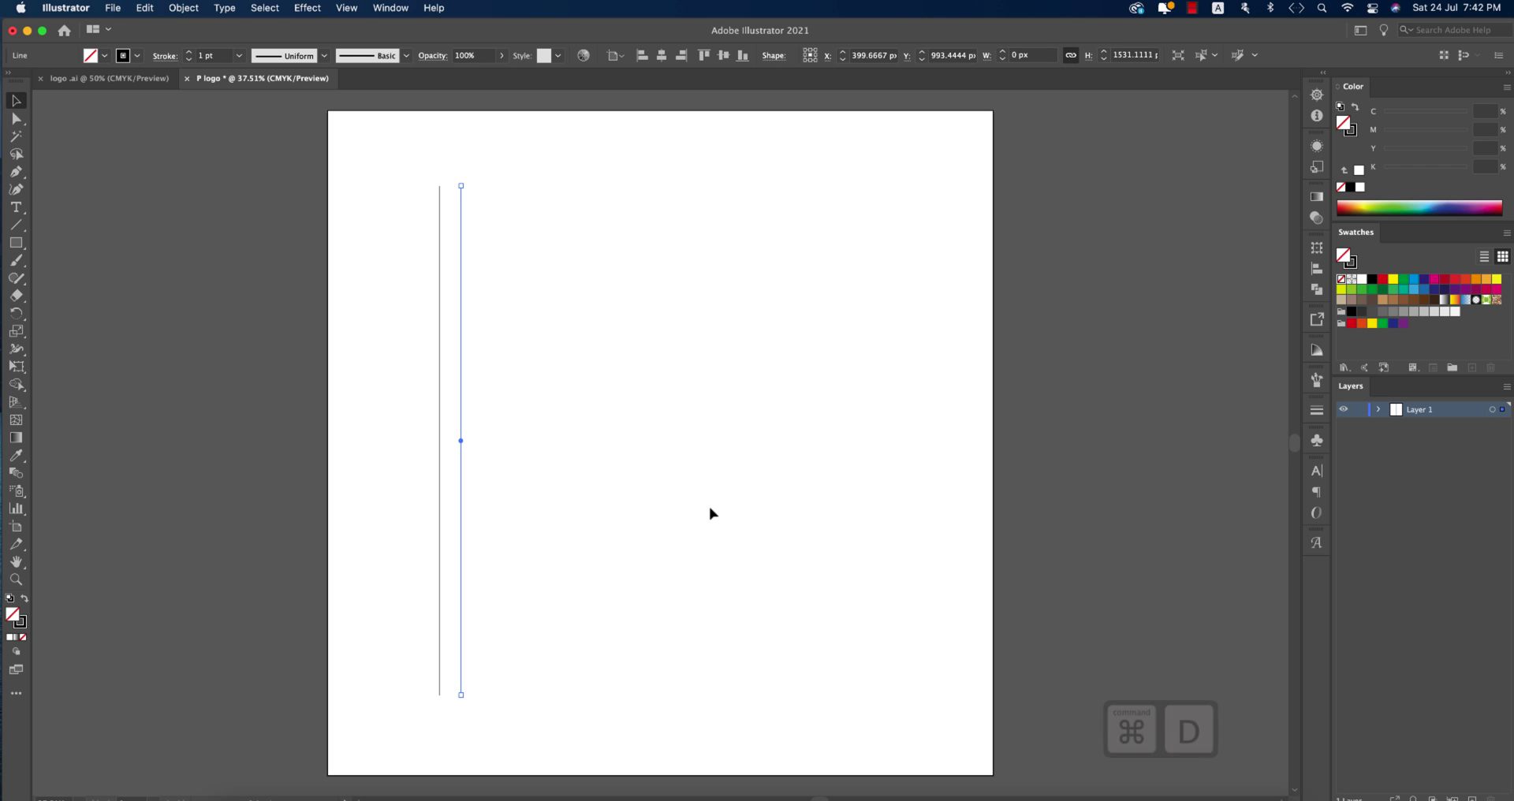
{"action": "key", "text": "super+d"}
{"action": "key", "text": "super+d"}
{"action": "key", "text": "super+d"}
{"action": "key", "text": "super+d"}
{"action": "key", "text": "super+d"}
{"action": "key", "text": "super+d"}
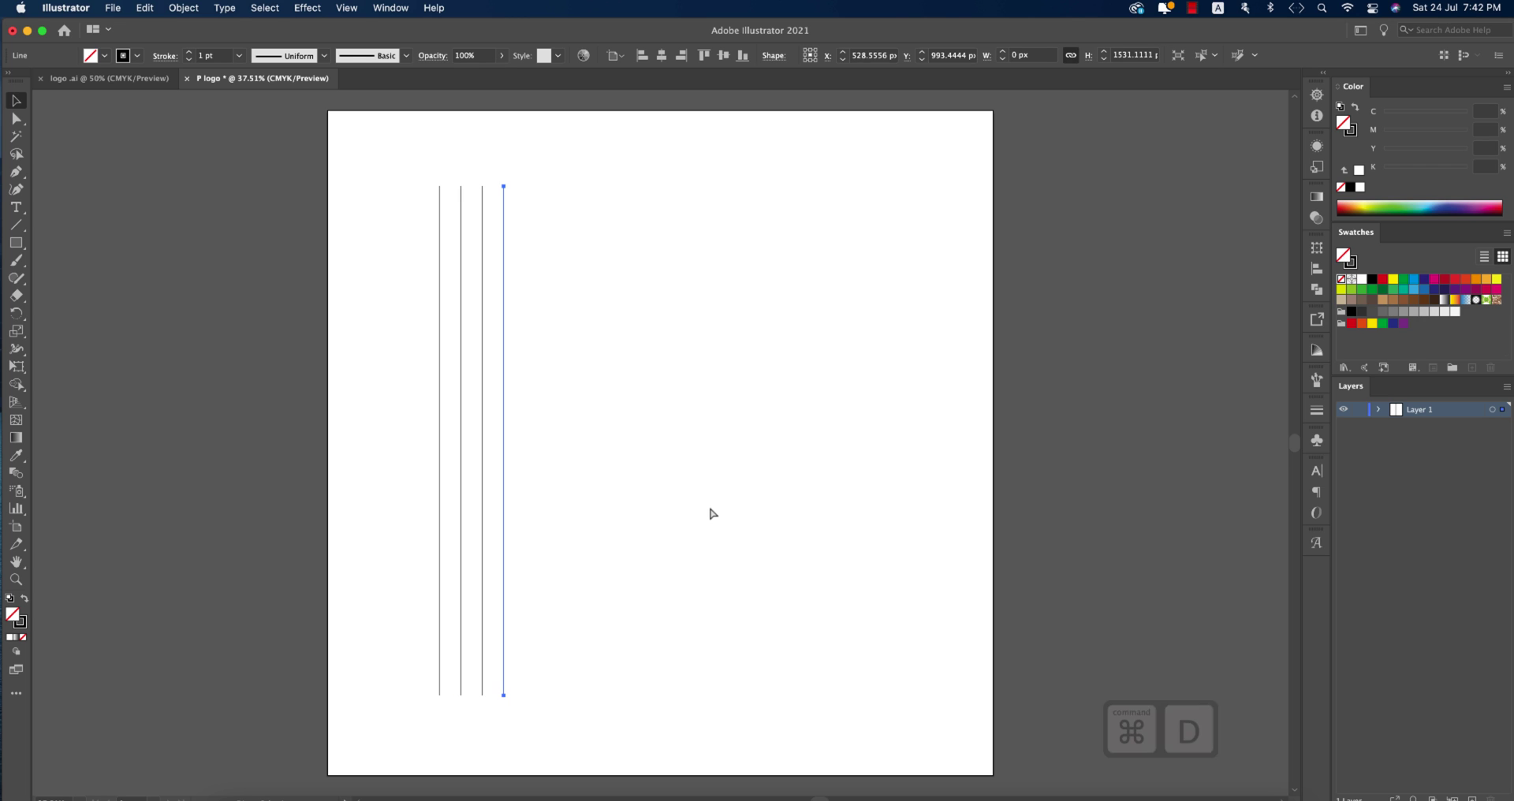
{"action": "key", "text": "super+d"}
{"action": "key", "text": "super+d"}
{"action": "key", "text": "super+d"}
{"action": "key", "text": "super+d"}
{"action": "key", "text": "super+d"}
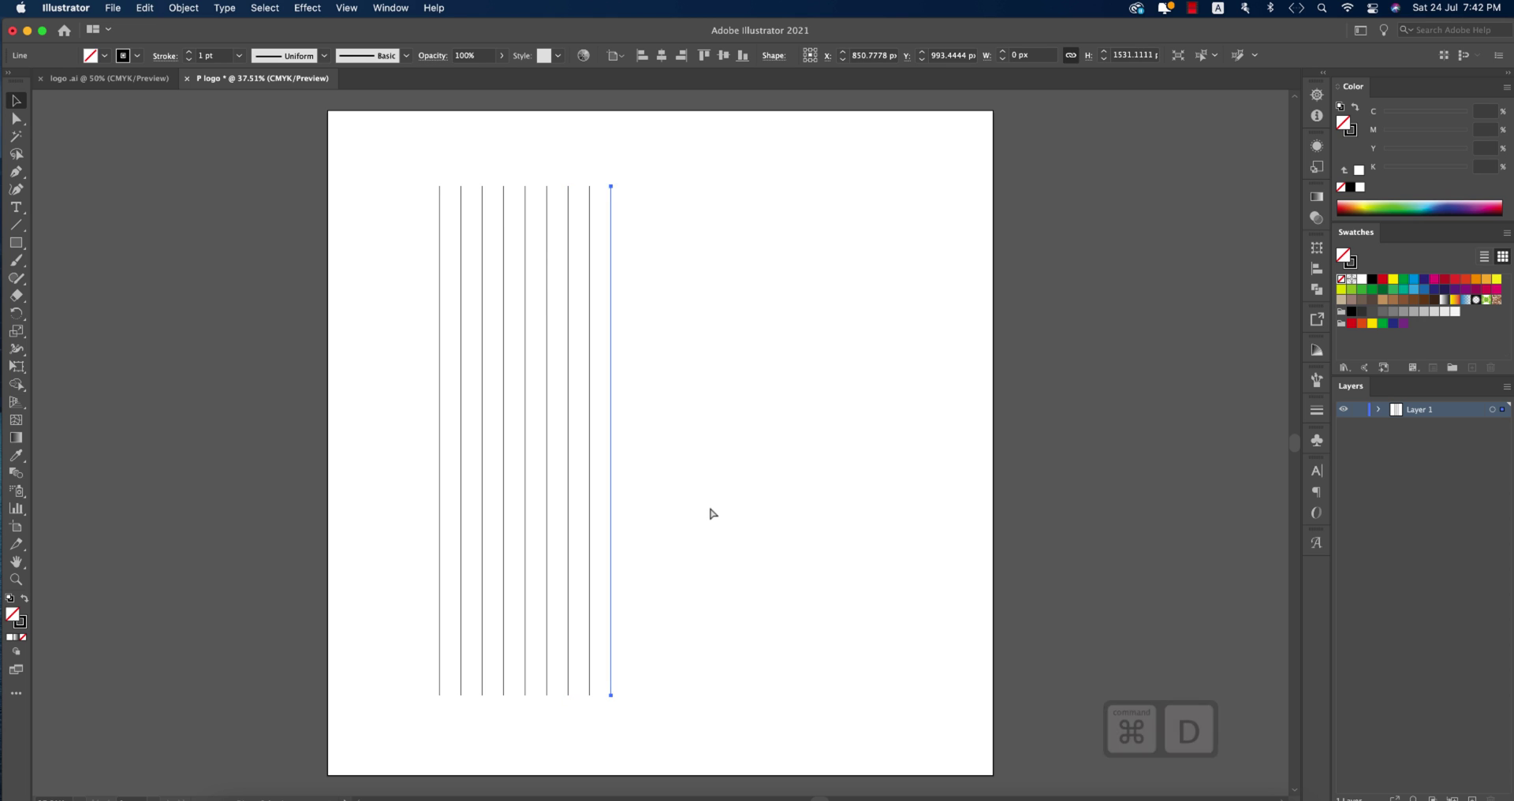
{"action": "key", "text": "super+d"}
{"action": "key", "text": "super+d"}
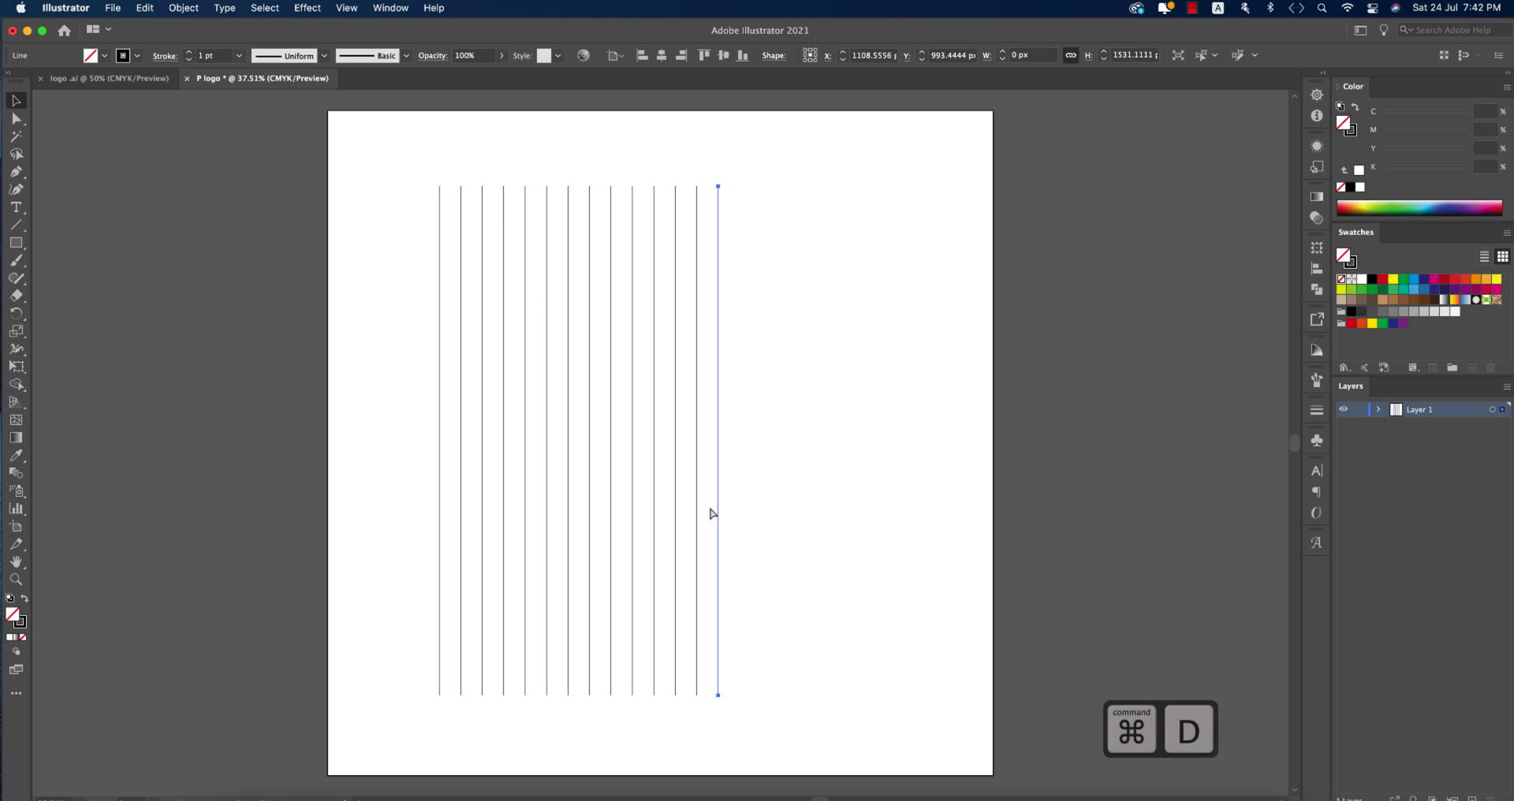
Step: Group all the vertical lines and centre them horizontally and vertically on the artboard
{"action": "left_click_drag", "start_coordinate": [866, 507], "coordinate": [324, 479]}
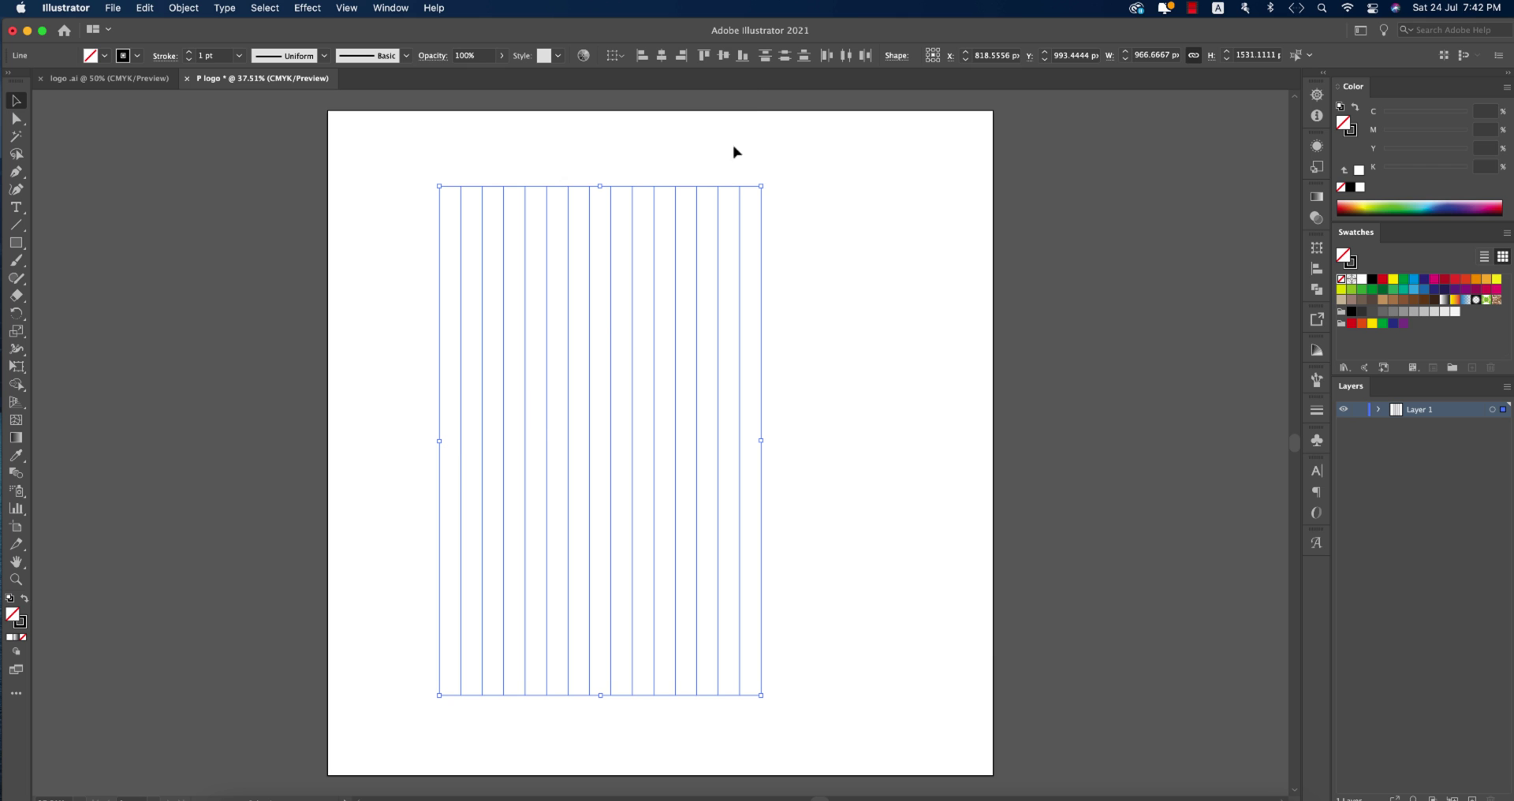
{"action": "key", "text": "super+g"}
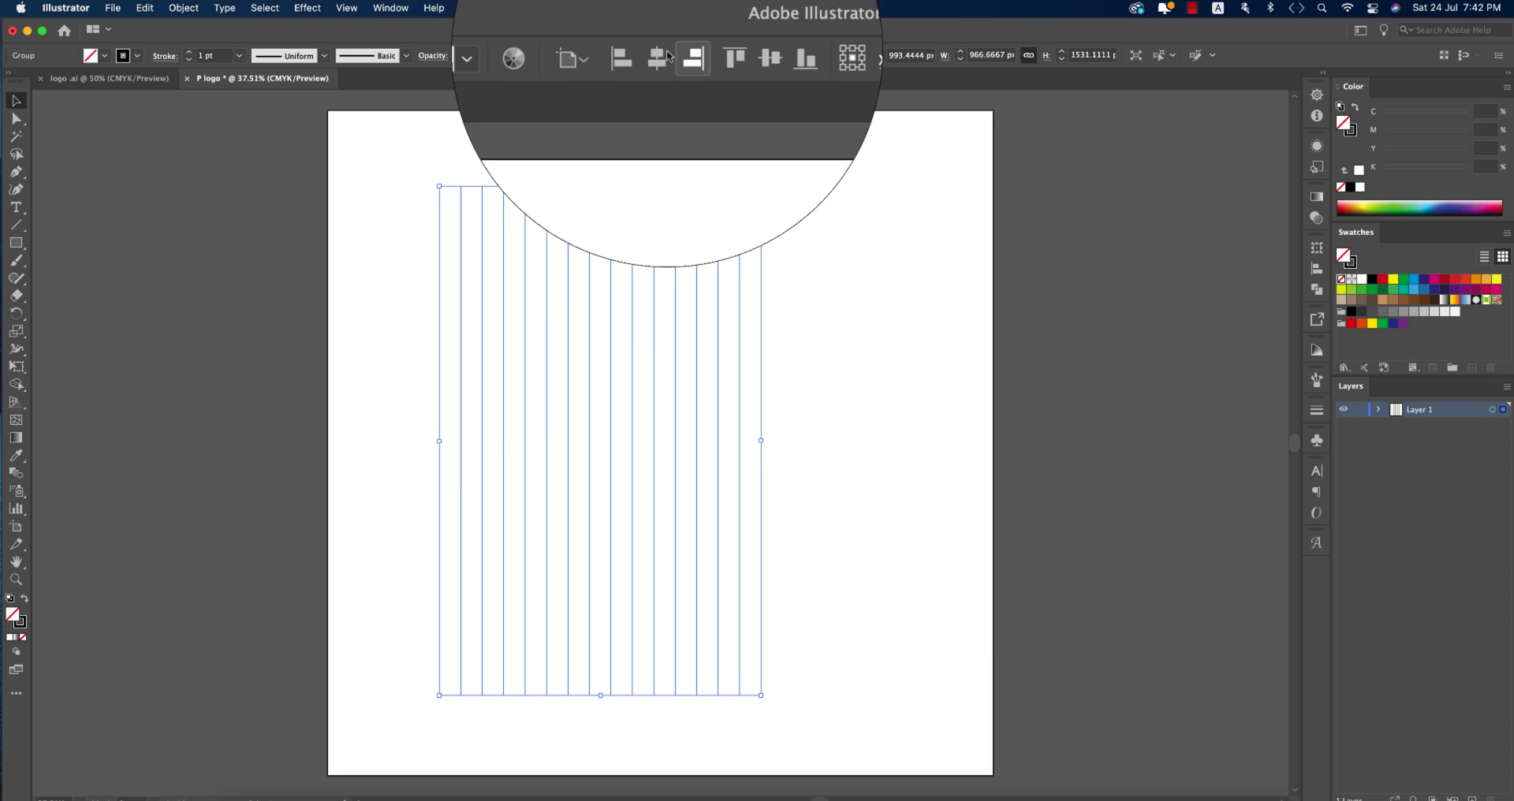
{"action": "left_click", "coordinate": [662, 55]}
{"action": "left_click", "coordinate": [723, 55]}
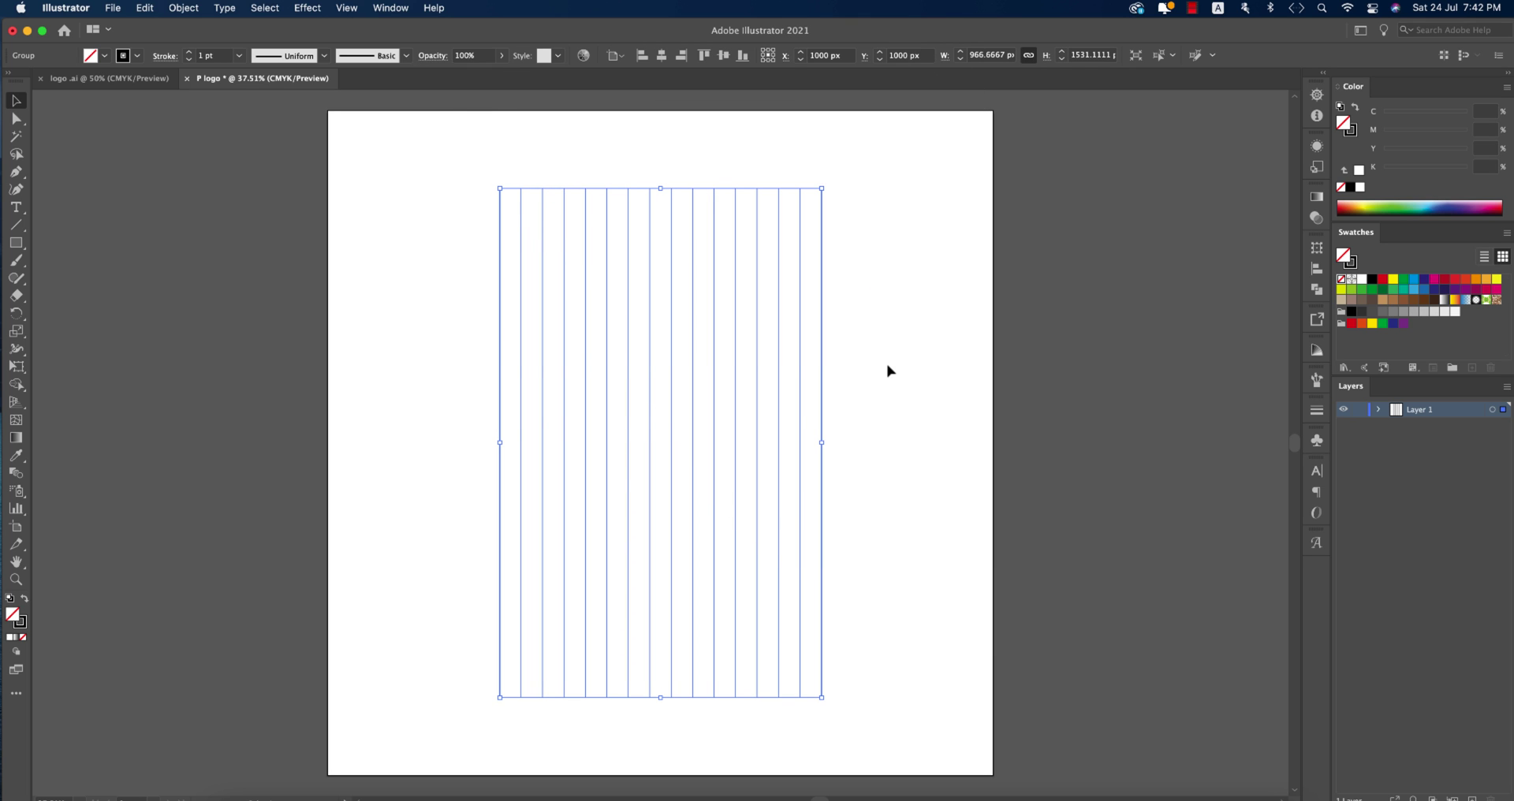
Step: Add a 90° rotated copy of the line group to form a square grid, then deselect
{"action": "right_click", "coordinate": [668, 407]}
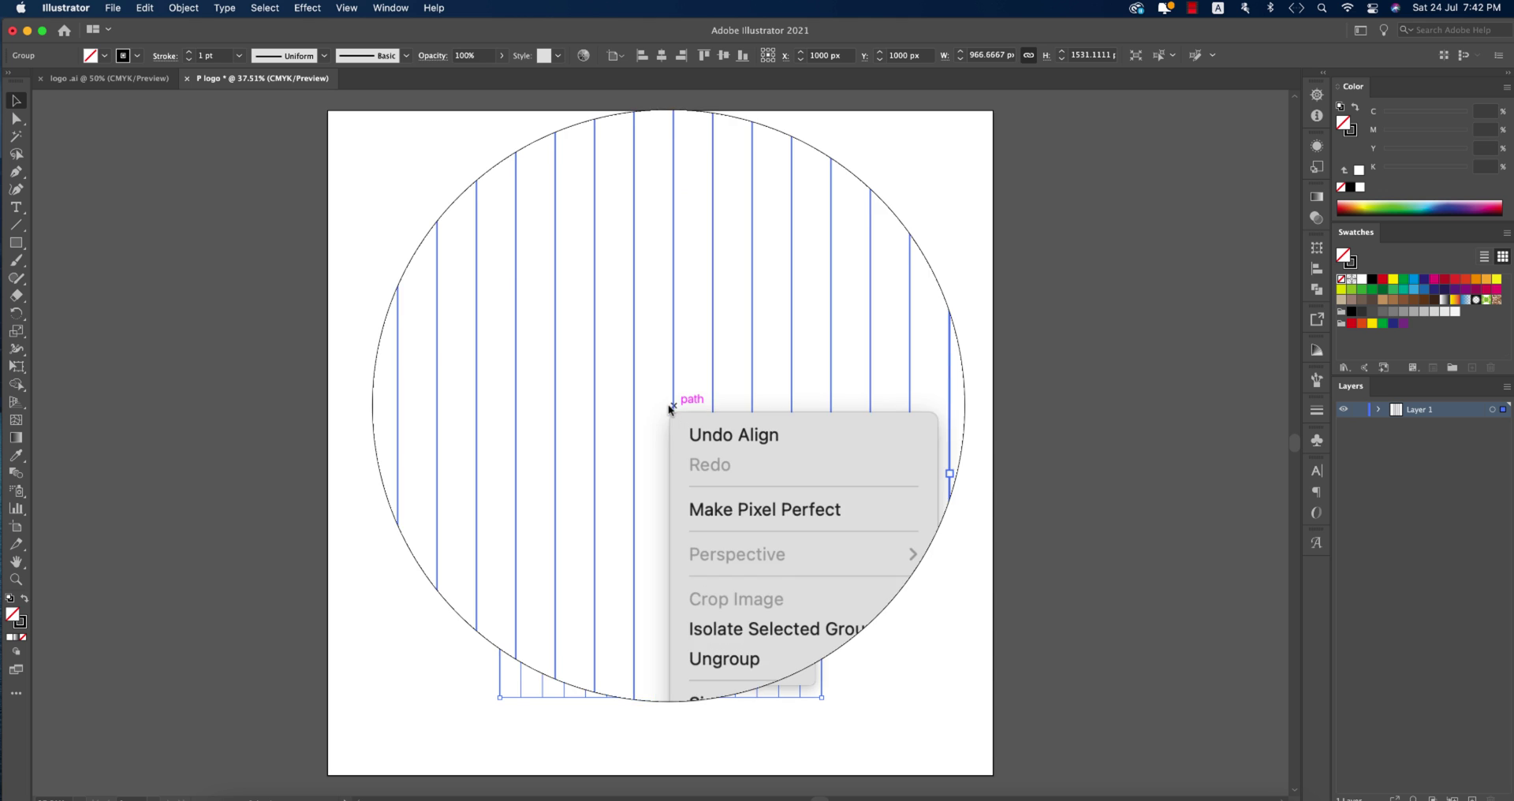
{"action": "mouse_move", "coordinate": [767, 588]}
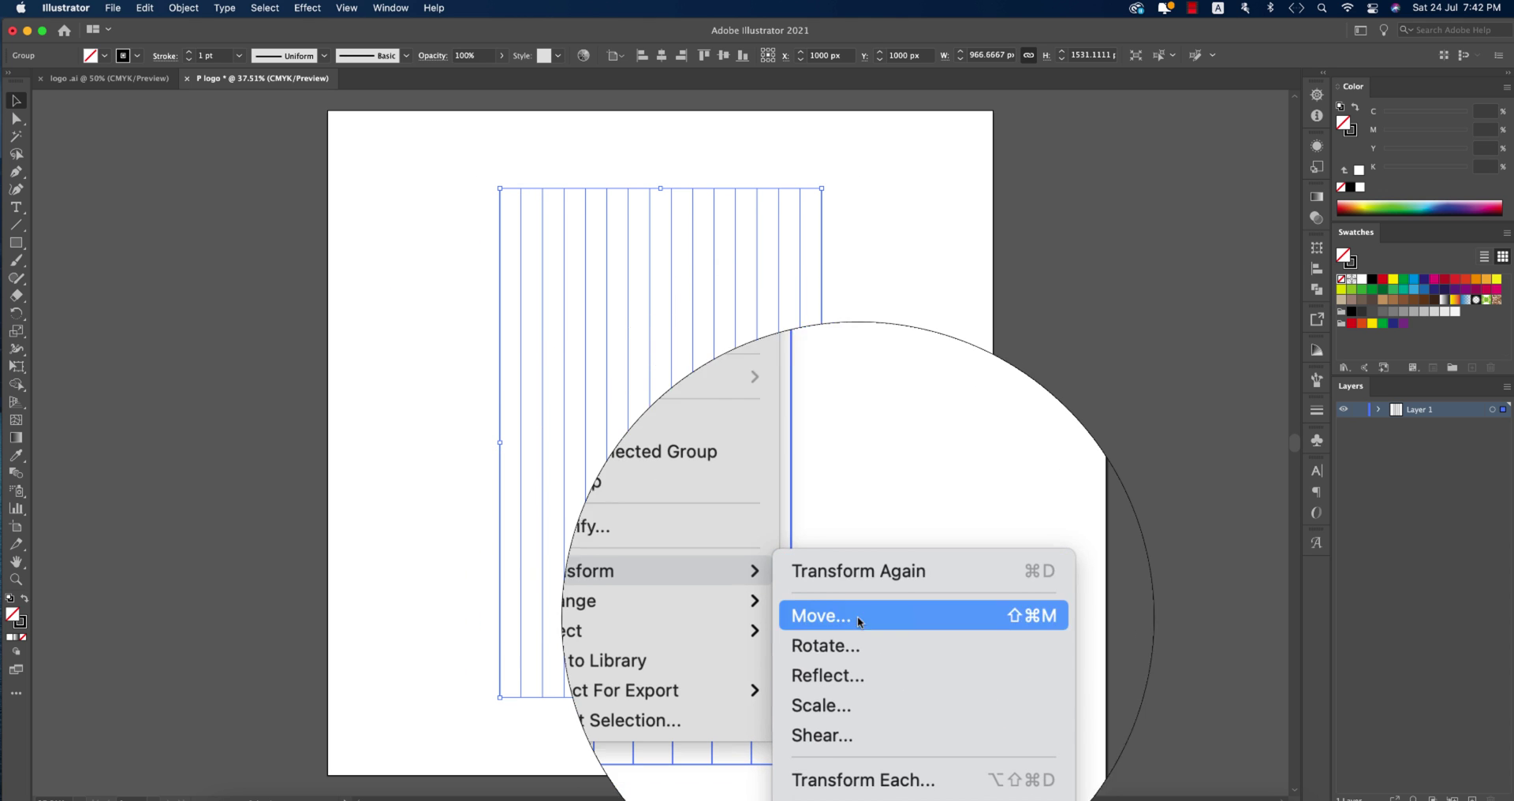
{"action": "left_click", "coordinate": [859, 638]}
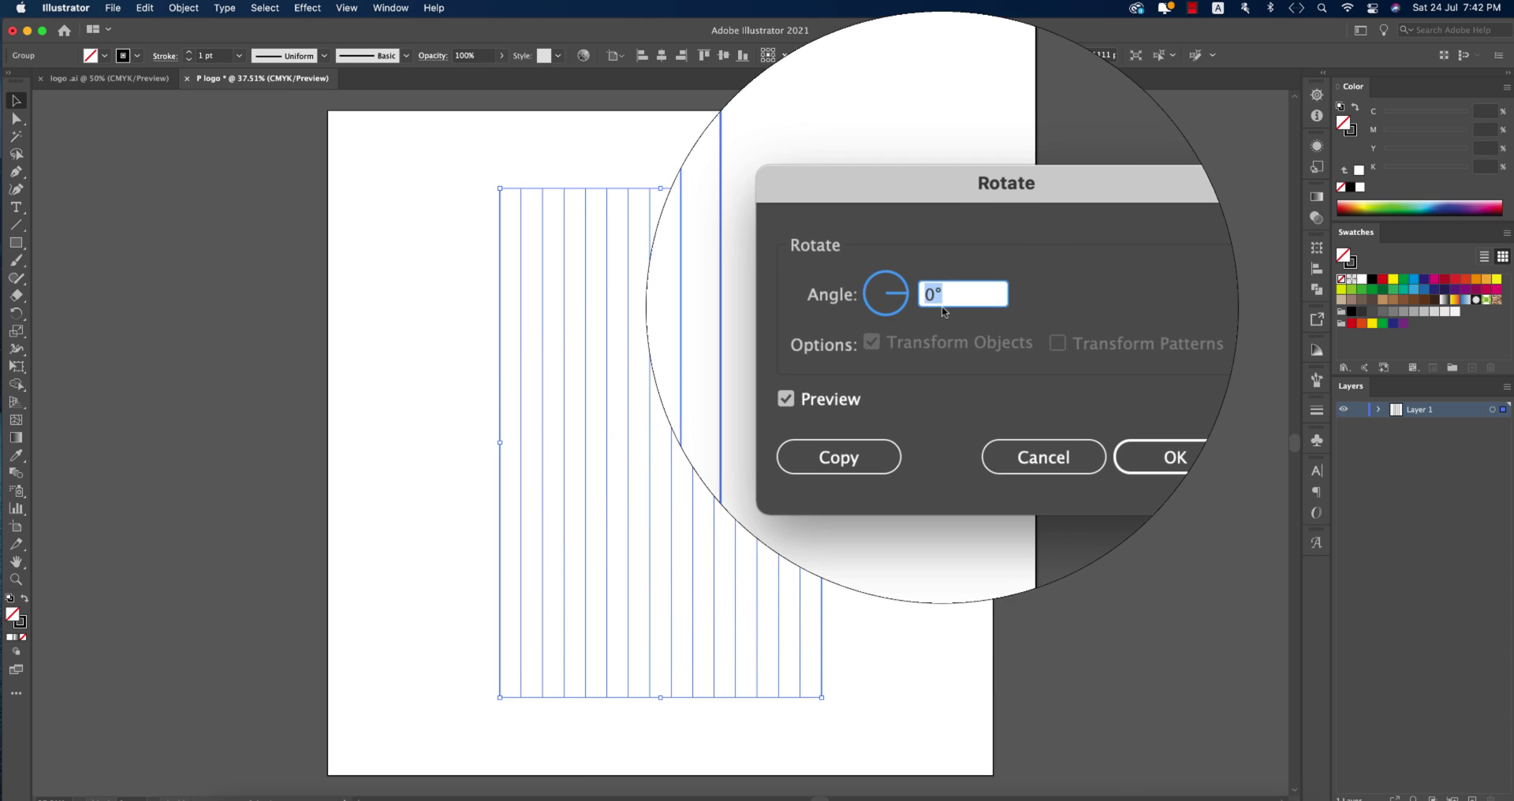
{"action": "type", "text": "90"}
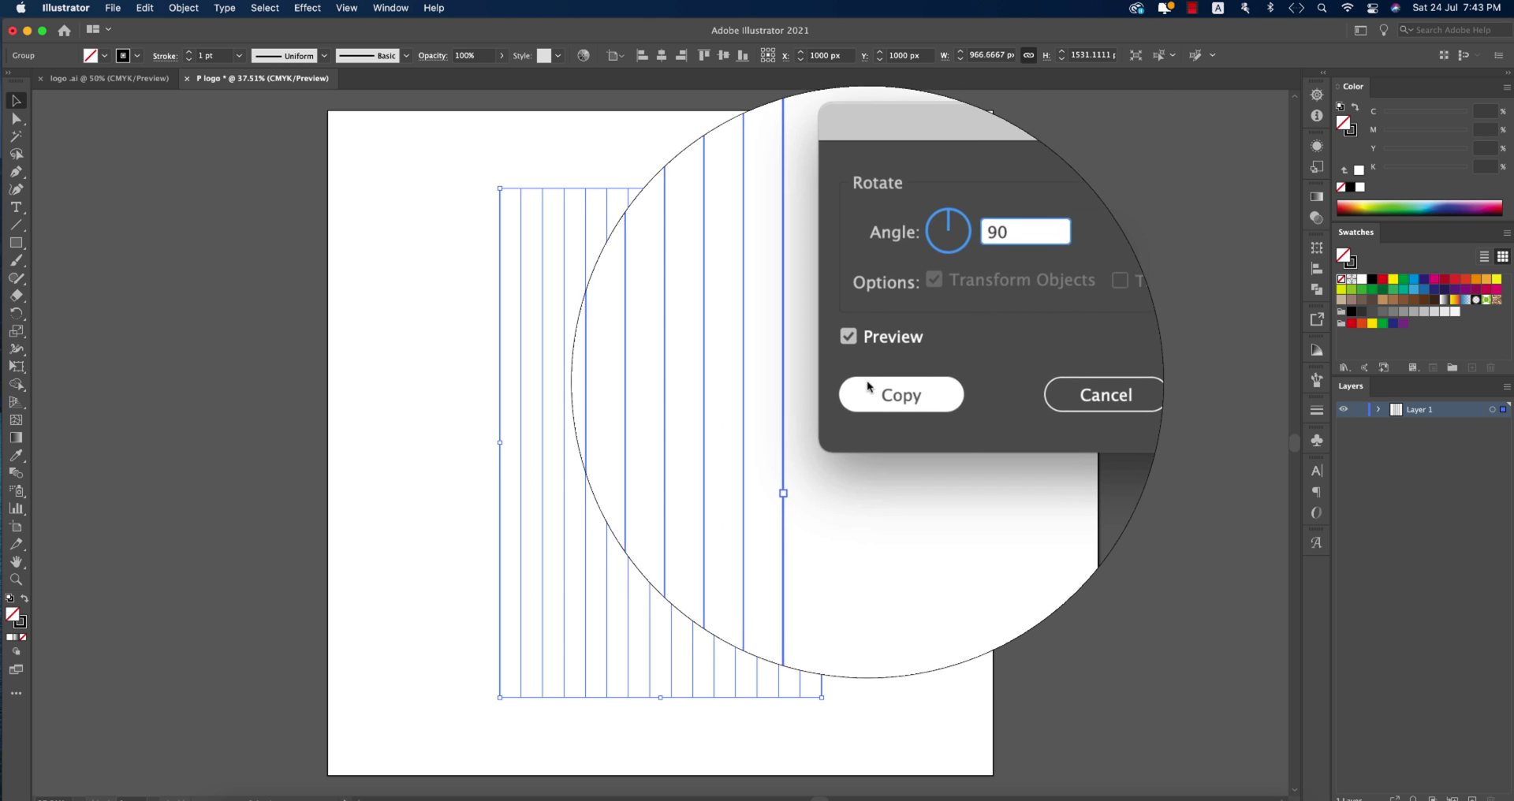
{"action": "left_click", "coordinate": [858, 360]}
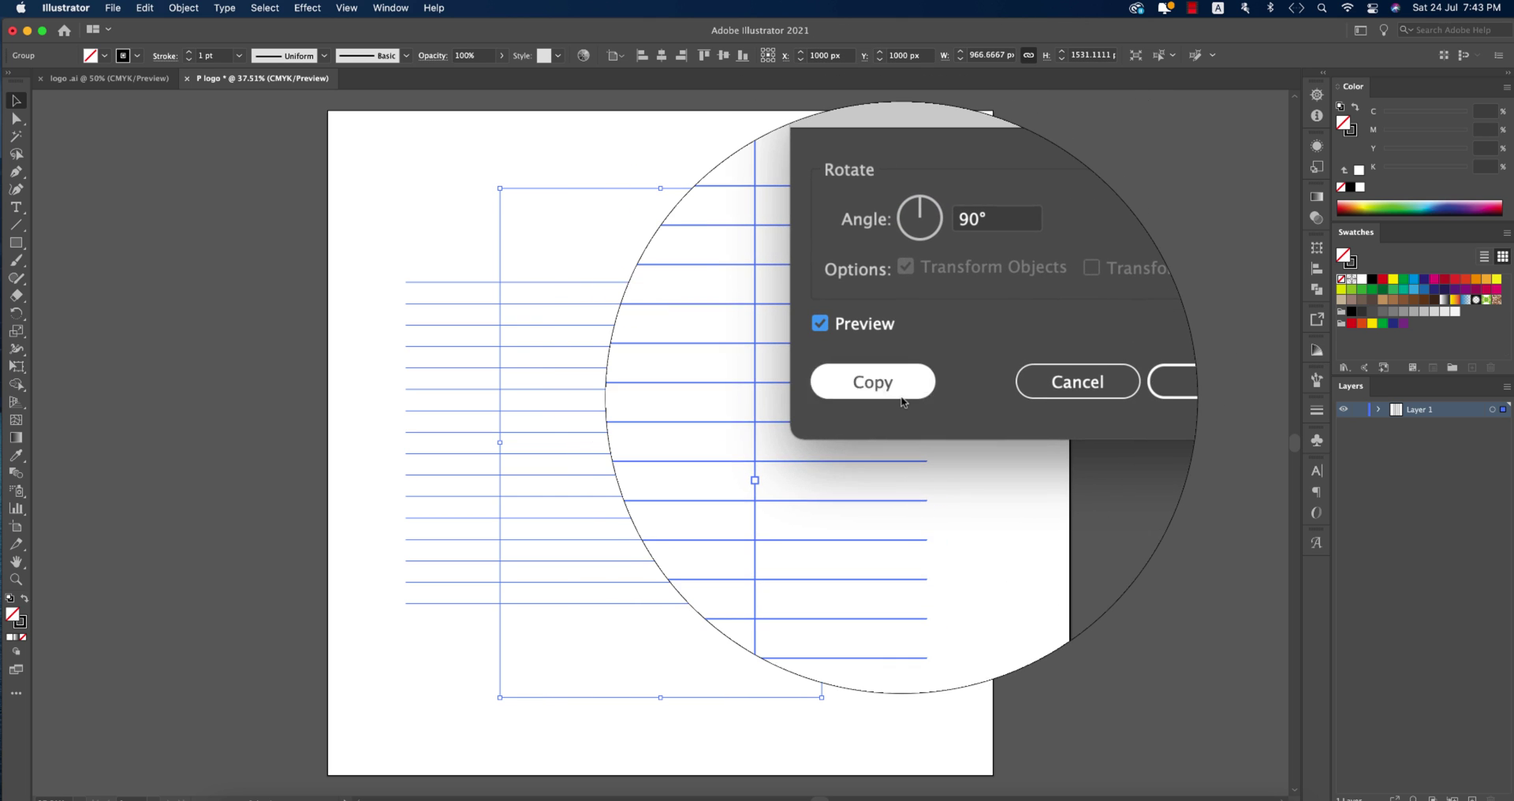
{"action": "left_click", "coordinate": [903, 398]}
{"action": "left_click_drag", "start_coordinate": [346, 209], "coordinate": [975, 658]}
{"action": "left_click", "coordinate": [960, 645]}
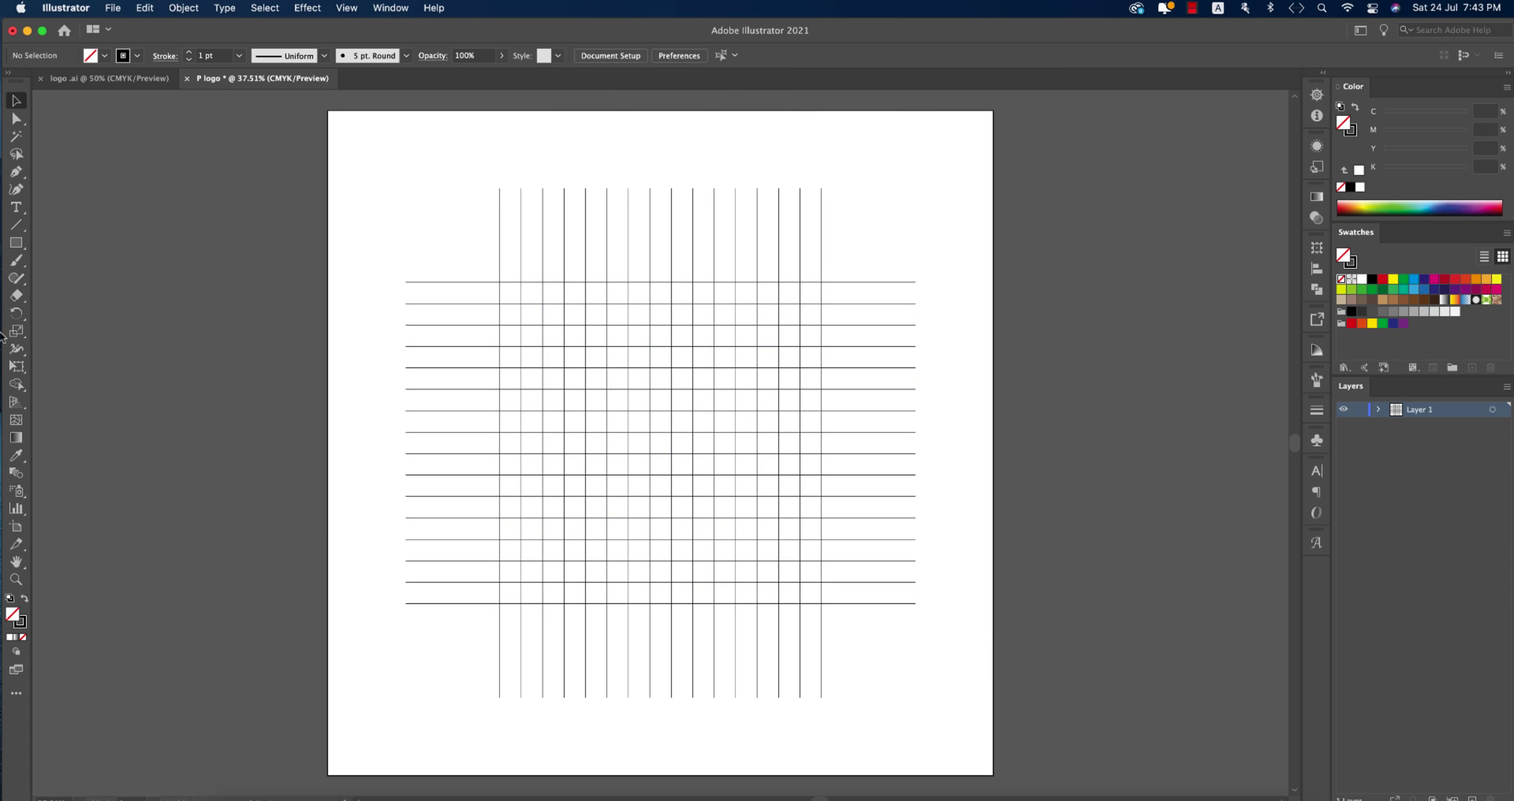
Step: Draw a small circle at the grid centre and paste an enlarged copy around it
{"action": "mouse_move", "coordinate": [16, 243]}
{"action": "left_mouse_down"}
{"action": "mouse_move", "coordinate": [47, 244]}
{"action": "mouse_move", "coordinate": [64, 279]}
{"action": "left_mouse_up"}
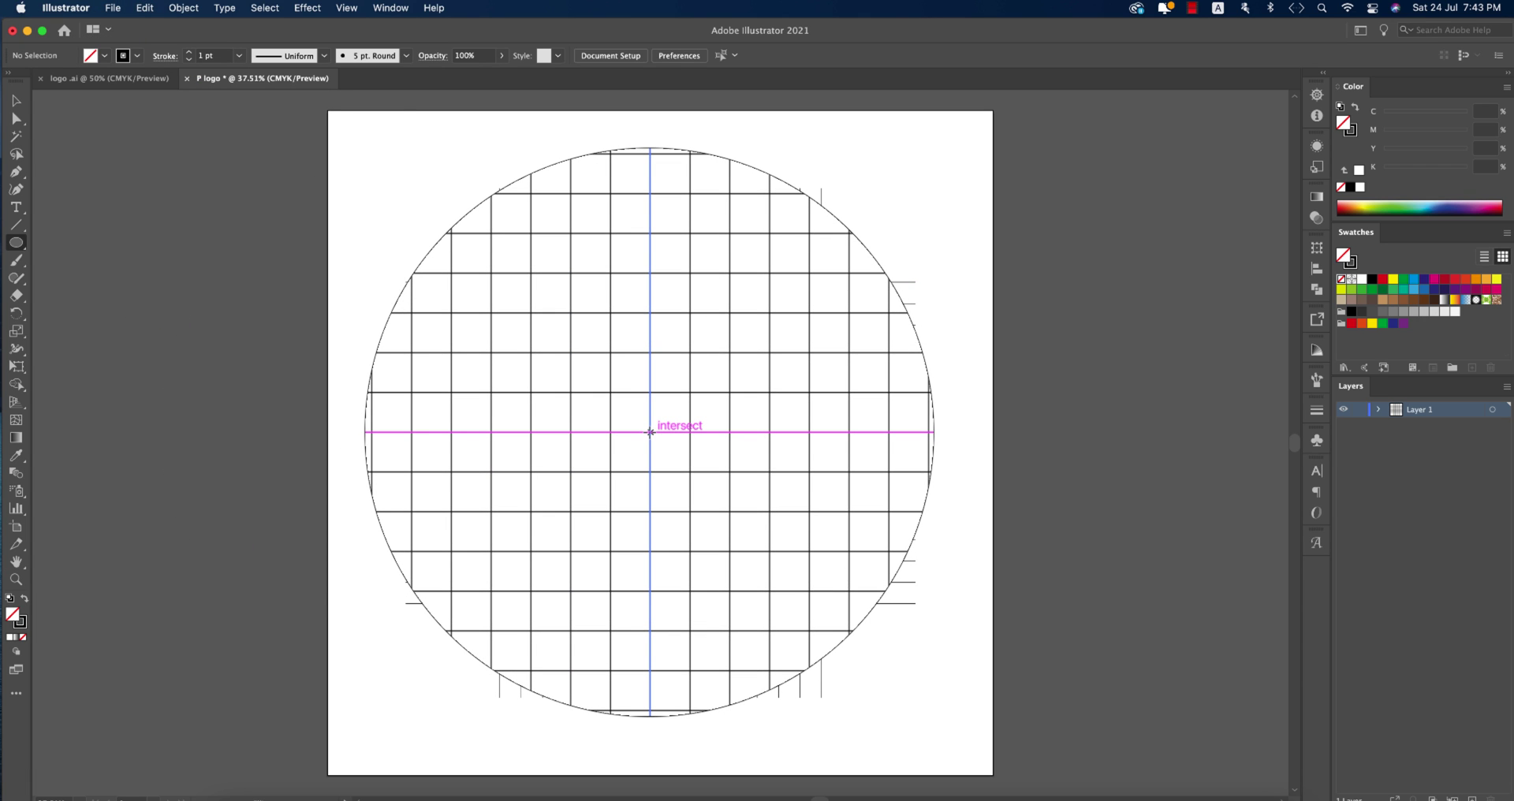
{"action": "left_click_drag", "start_coordinate": [649, 432], "coordinate": [661, 452]}
{"action": "key", "text": "super+c"}
{"action": "key", "text": "super+f"}
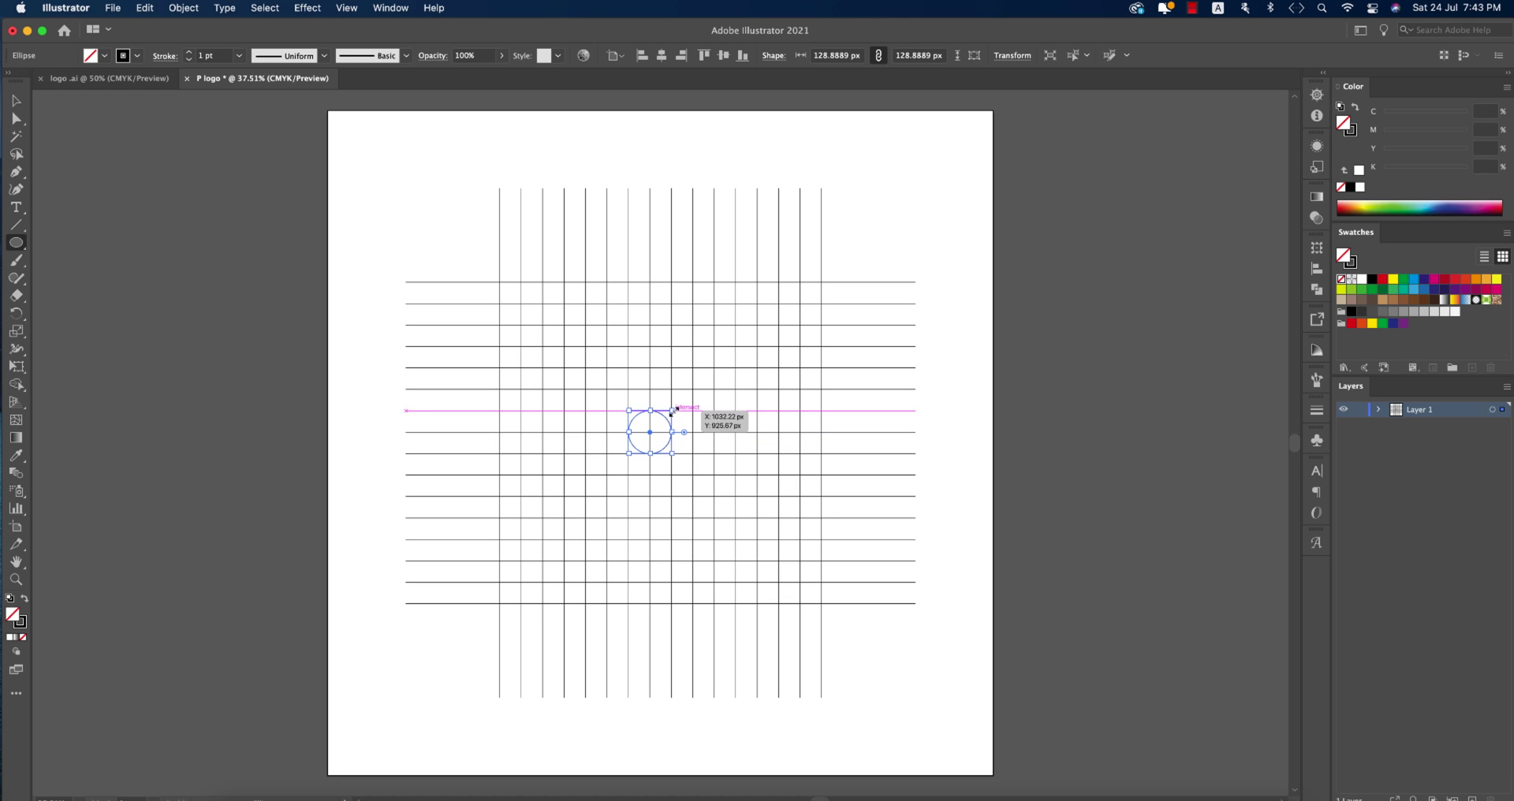
{"action": "left_click_drag", "start_coordinate": [673, 411], "coordinate": [736, 345]}
Step: Add further pasted-in-place, larger concentric rings, then deselect
{"action": "key", "text": "super+f"}
{"action": "key", "text": "super+f"}
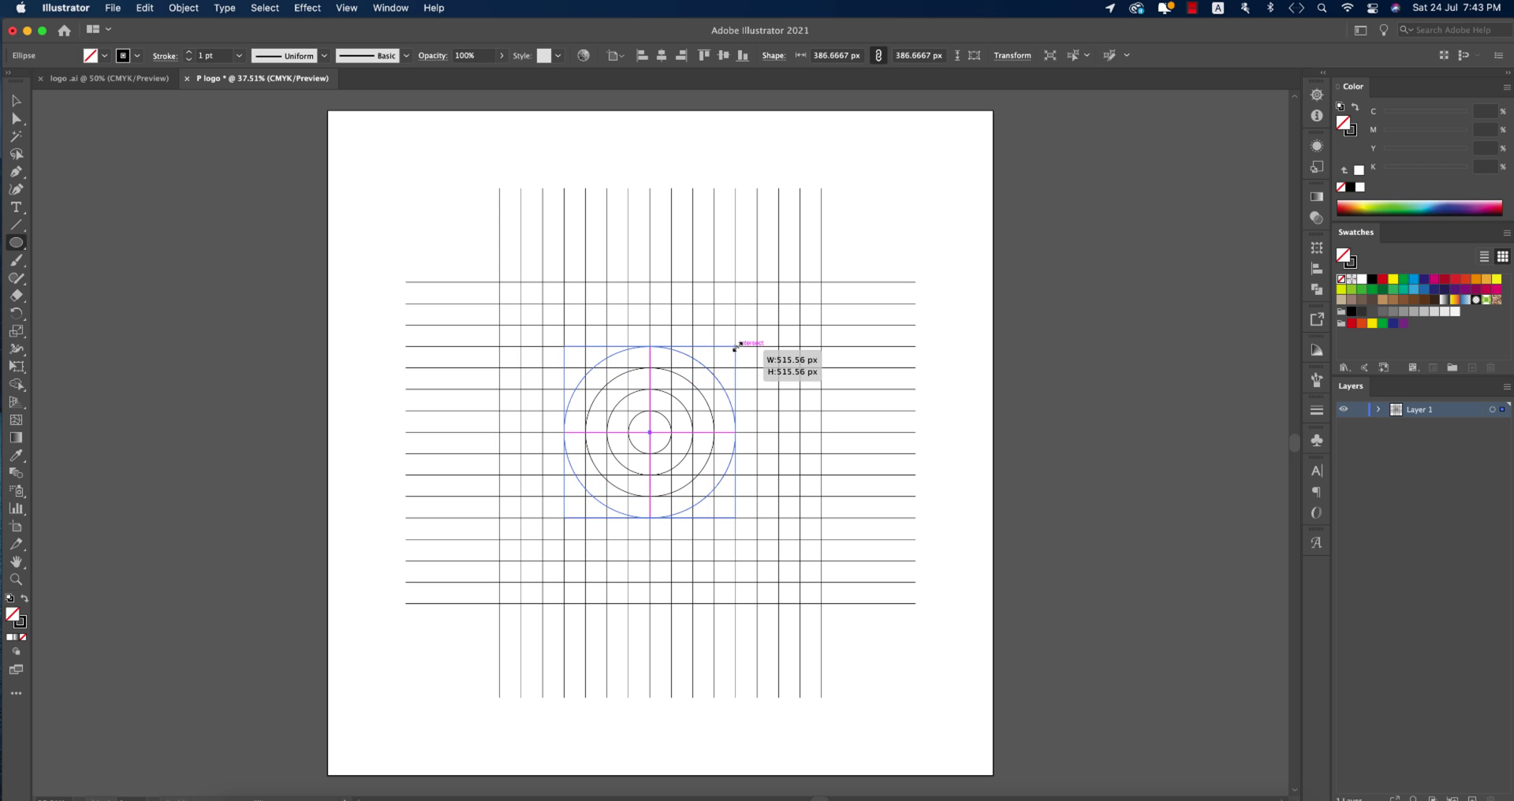
{"action": "key", "text": "super+f"}
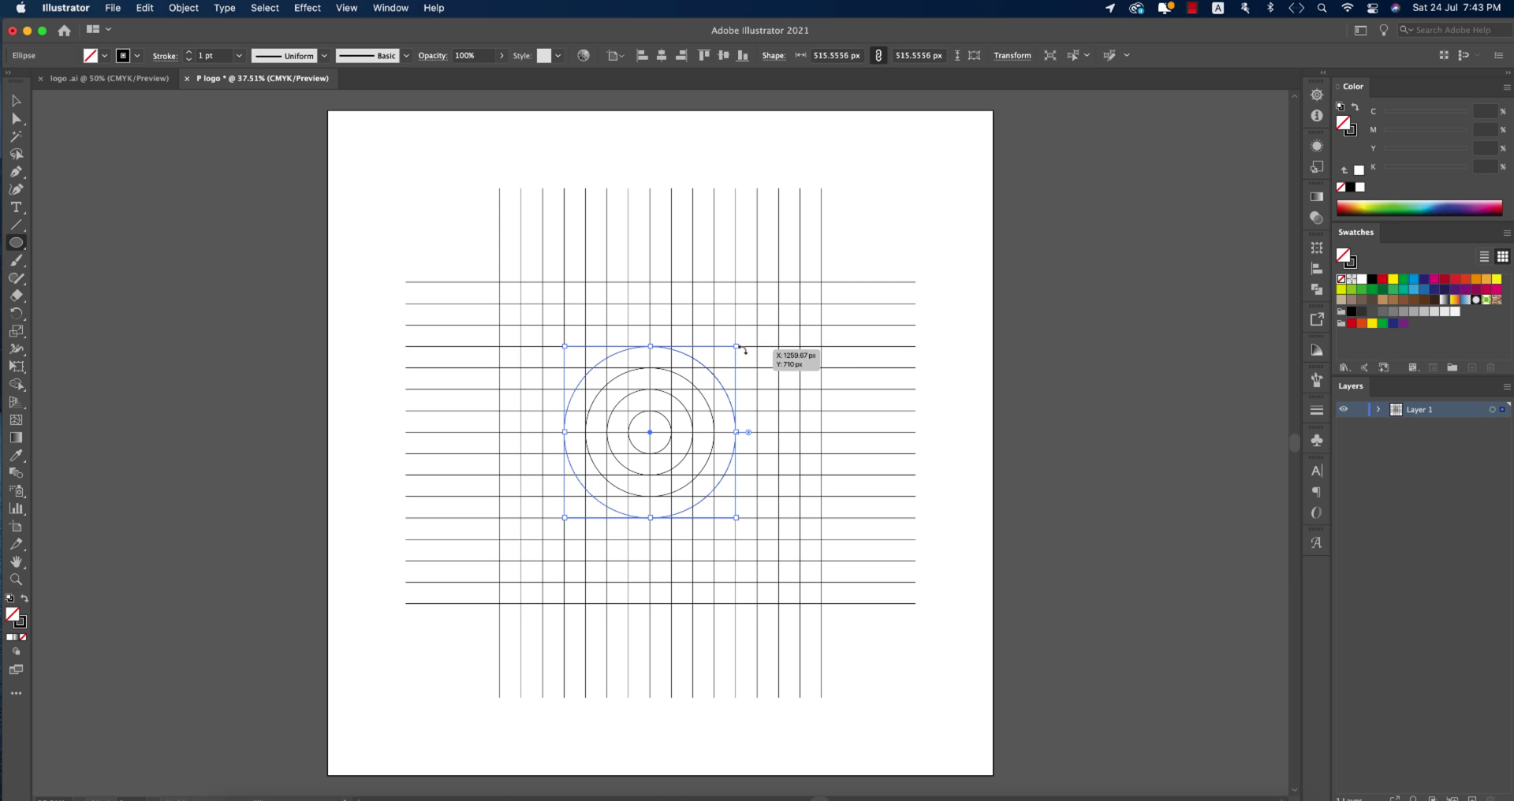
{"action": "left_click_drag", "start_coordinate": [737, 346], "coordinate": [806, 284]}
{"action": "key", "text": "super+c"}
{"action": "key", "text": "super+f"}
{"action": "key", "text": "super+c"}
{"action": "key", "text": "super+f"}
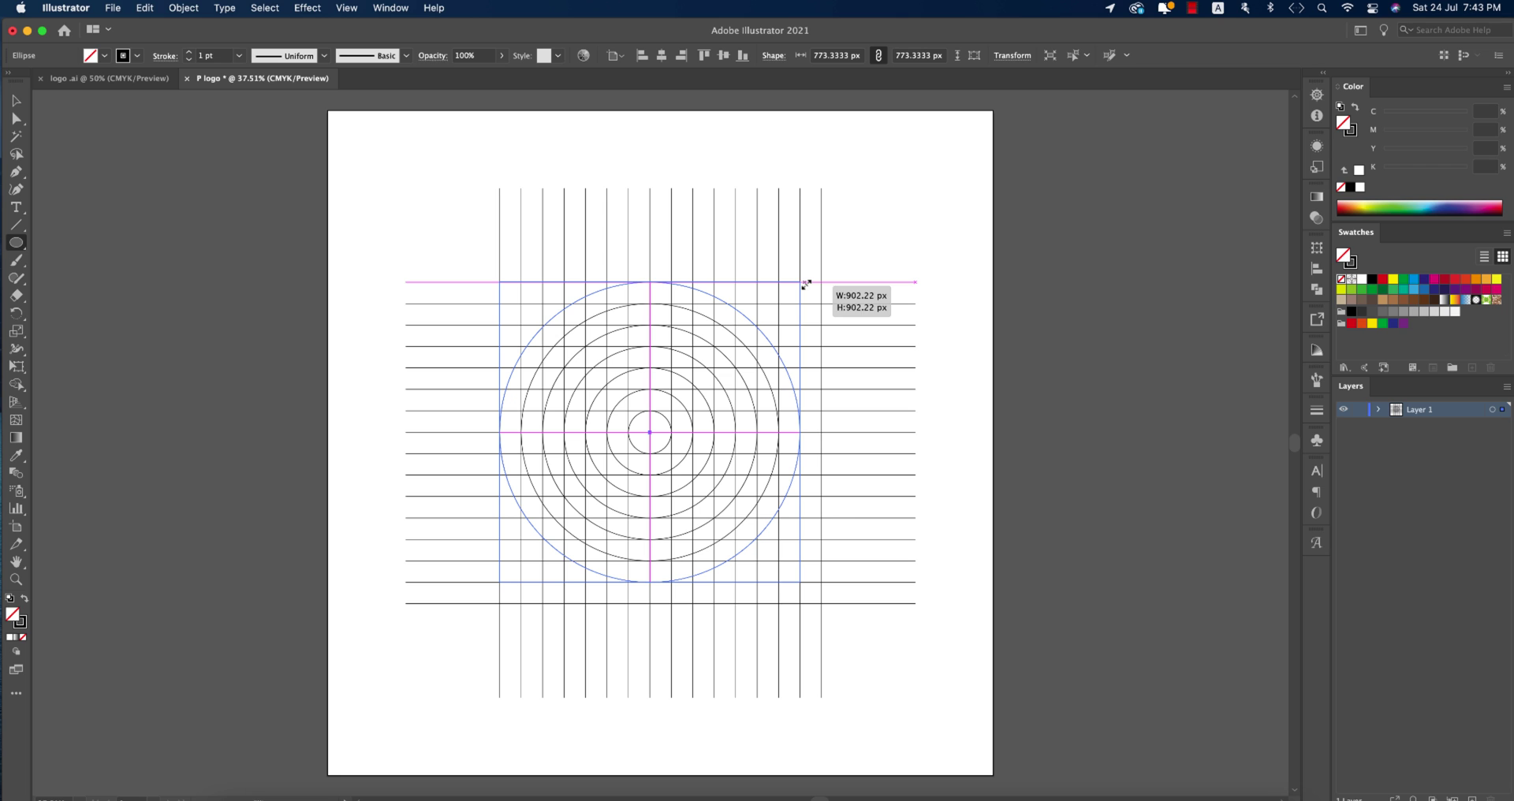
{"action": "left_click", "coordinate": [16, 100]}
{"action": "left_click", "coordinate": [360, 276]}
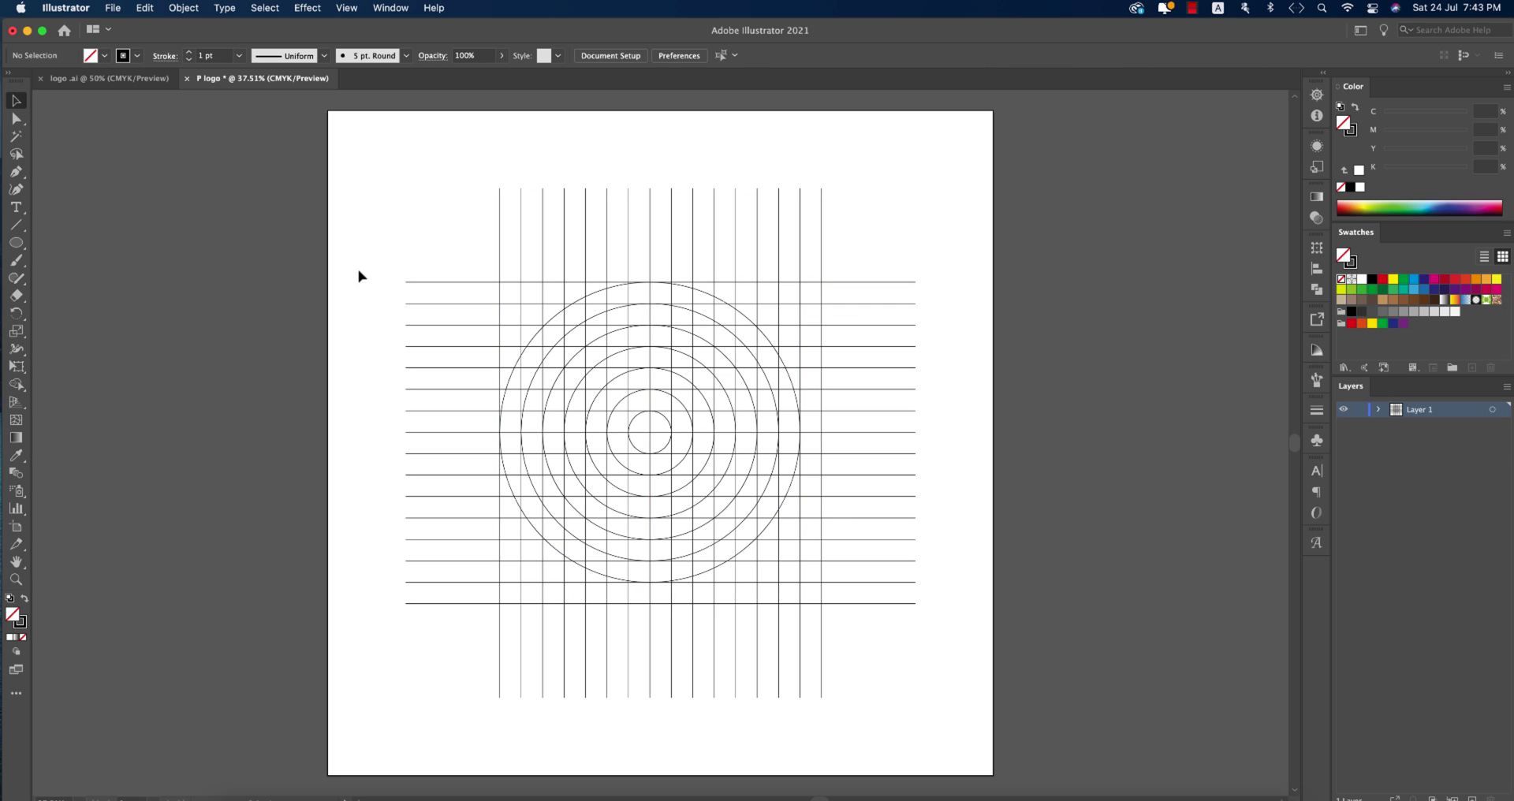
Step: With Shape Builder and a black fill, merge grid cells into the b's stem and inner curve
{"action": "left_click_drag", "start_coordinate": [695, 616], "coordinate": [931, 724]}
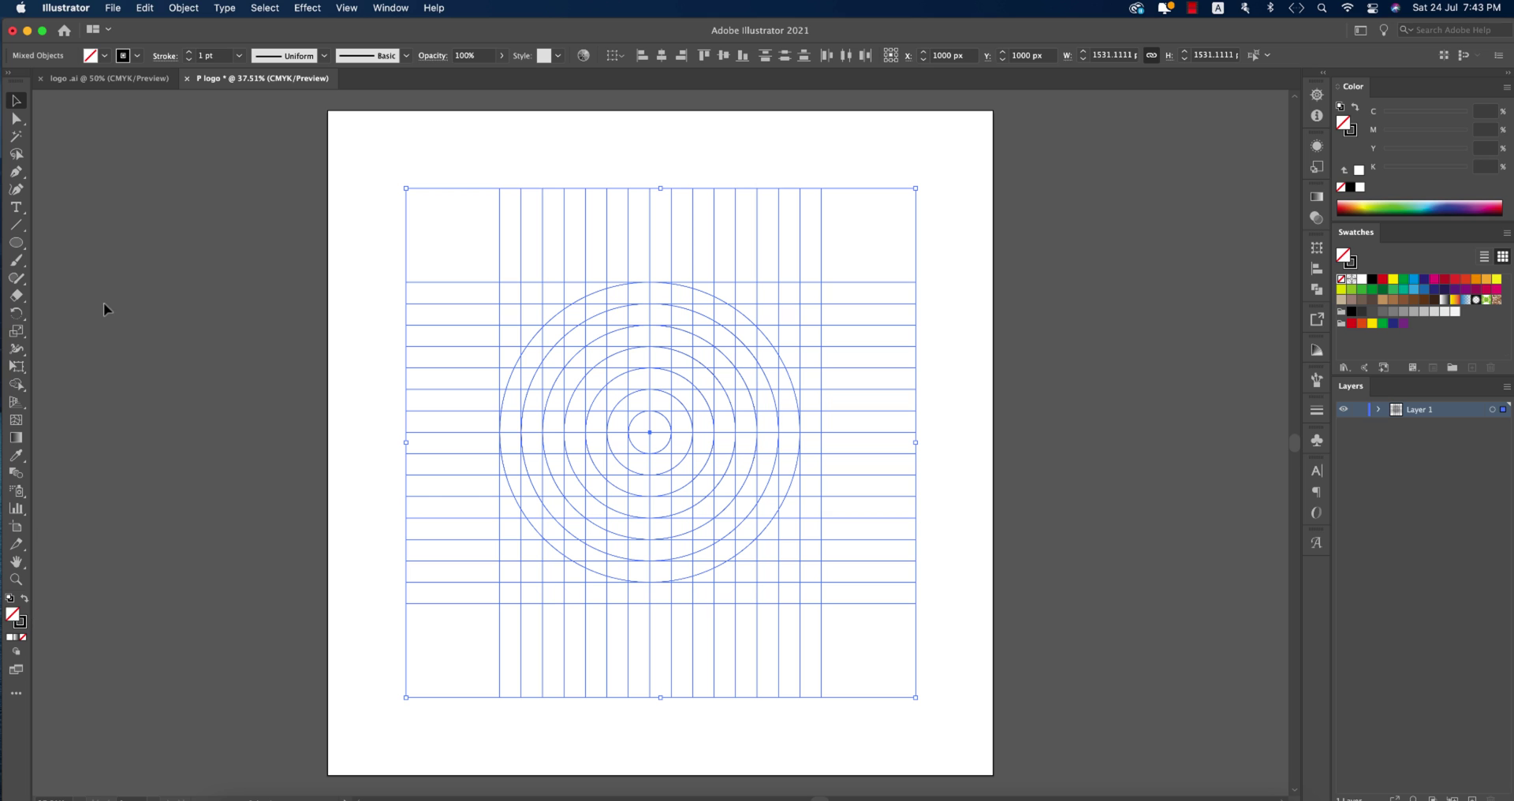
{"action": "key", "text": "shift+m"}
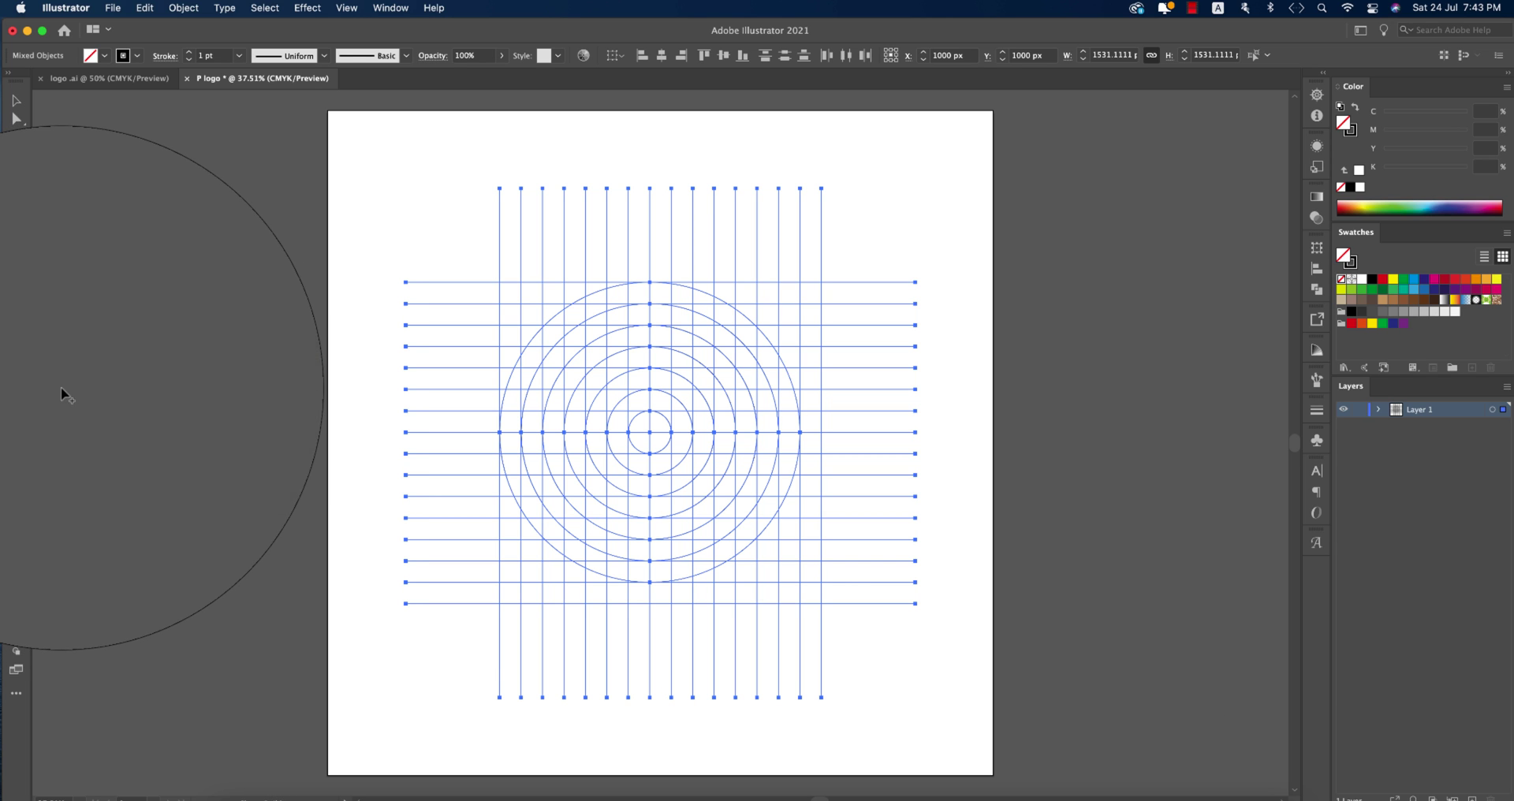
{"action": "left_click", "coordinate": [25, 603]}
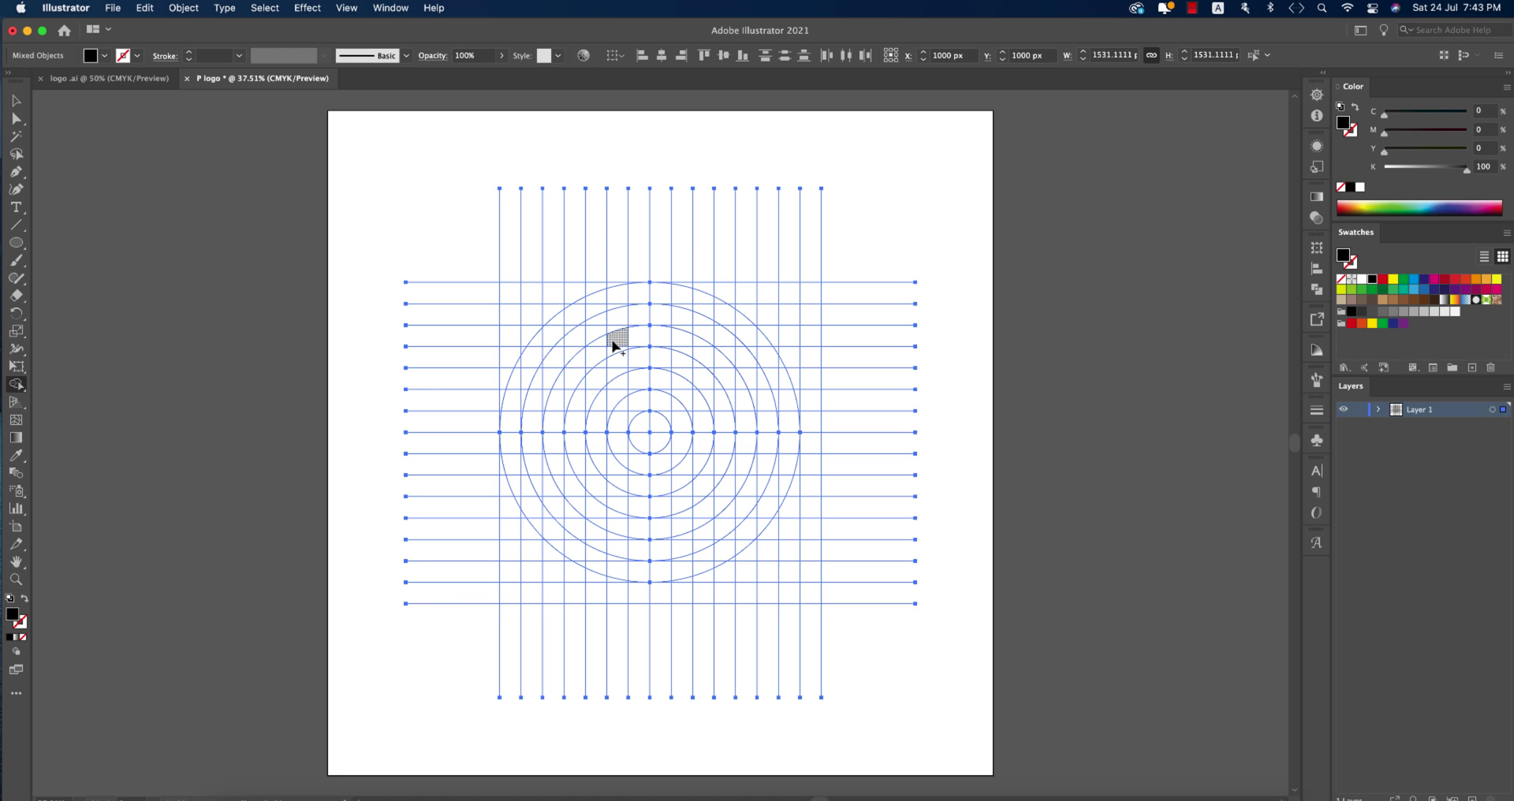
{"action": "left_click", "coordinate": [617, 440]}
{"action": "scroll", "coordinate": [621, 438], "scroll_direction": "up", "scroll_amount": 2}
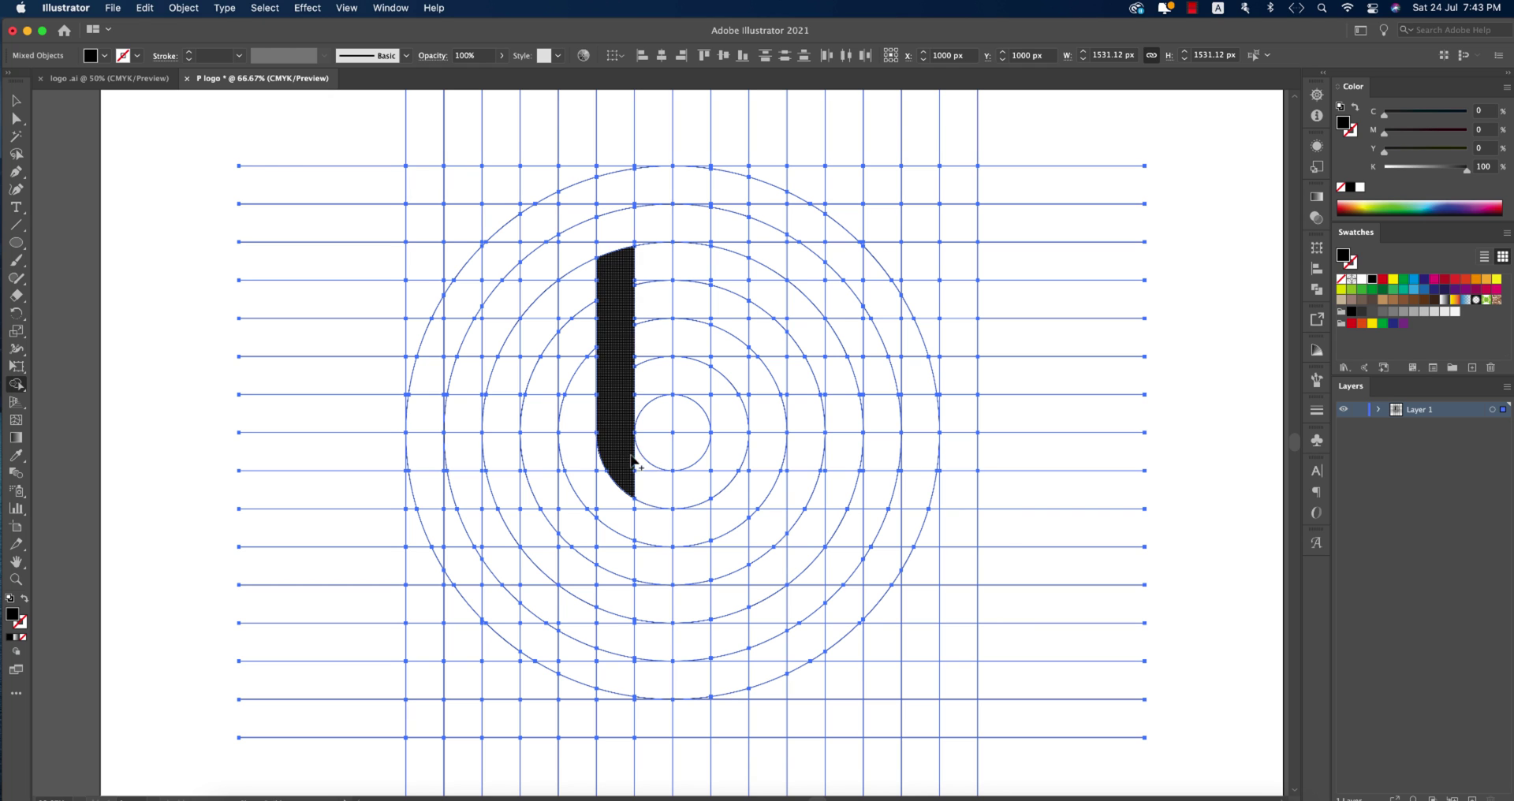
{"action": "mouse_move", "coordinate": [641, 484]}
{"action": "left_mouse_down"}
{"action": "mouse_move", "coordinate": [723, 471]}
{"action": "mouse_move", "coordinate": [695, 491]}
{"action": "left_mouse_up"}
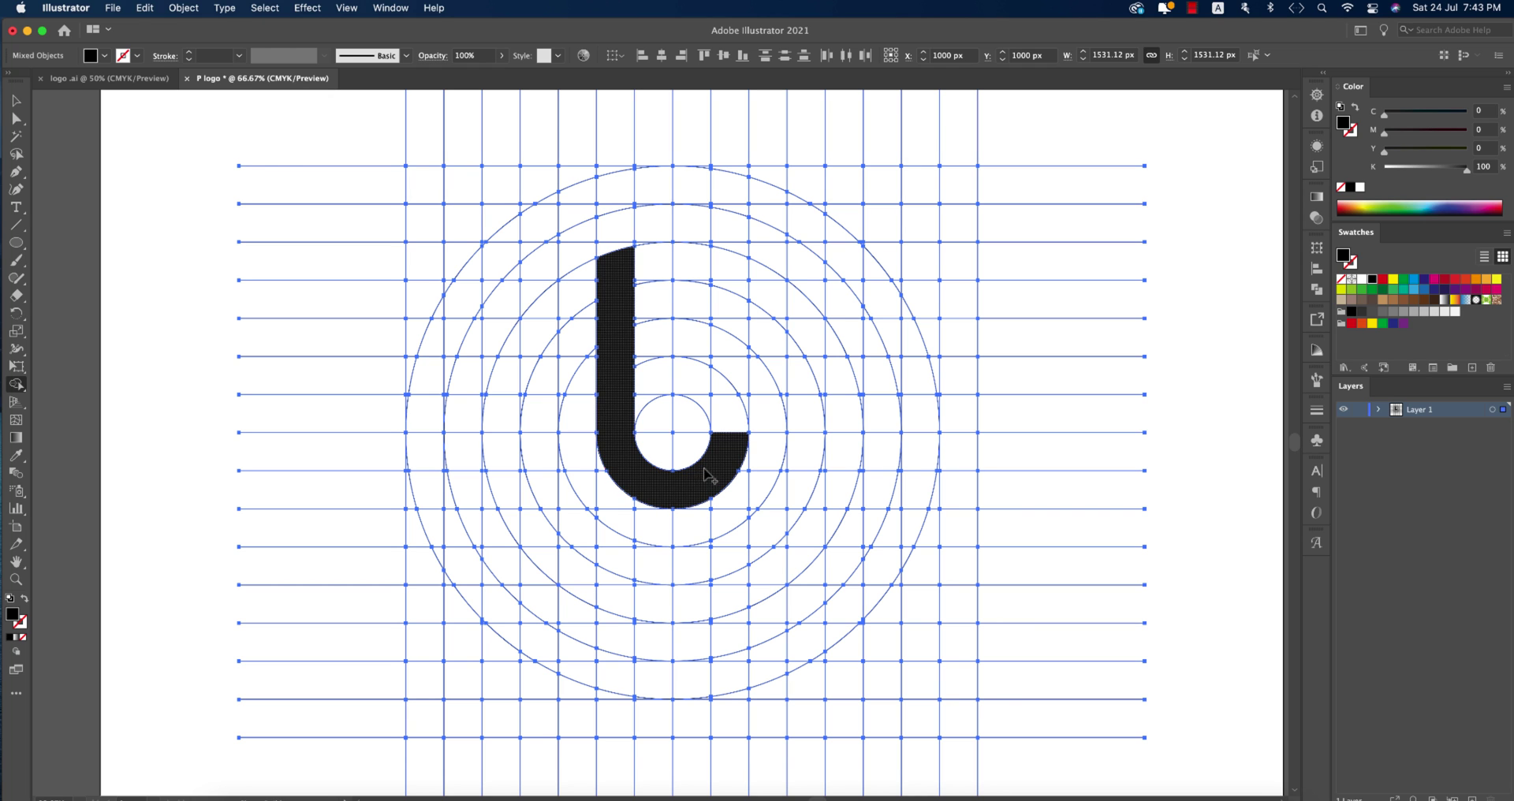
{"action": "left_click", "coordinate": [718, 389]}
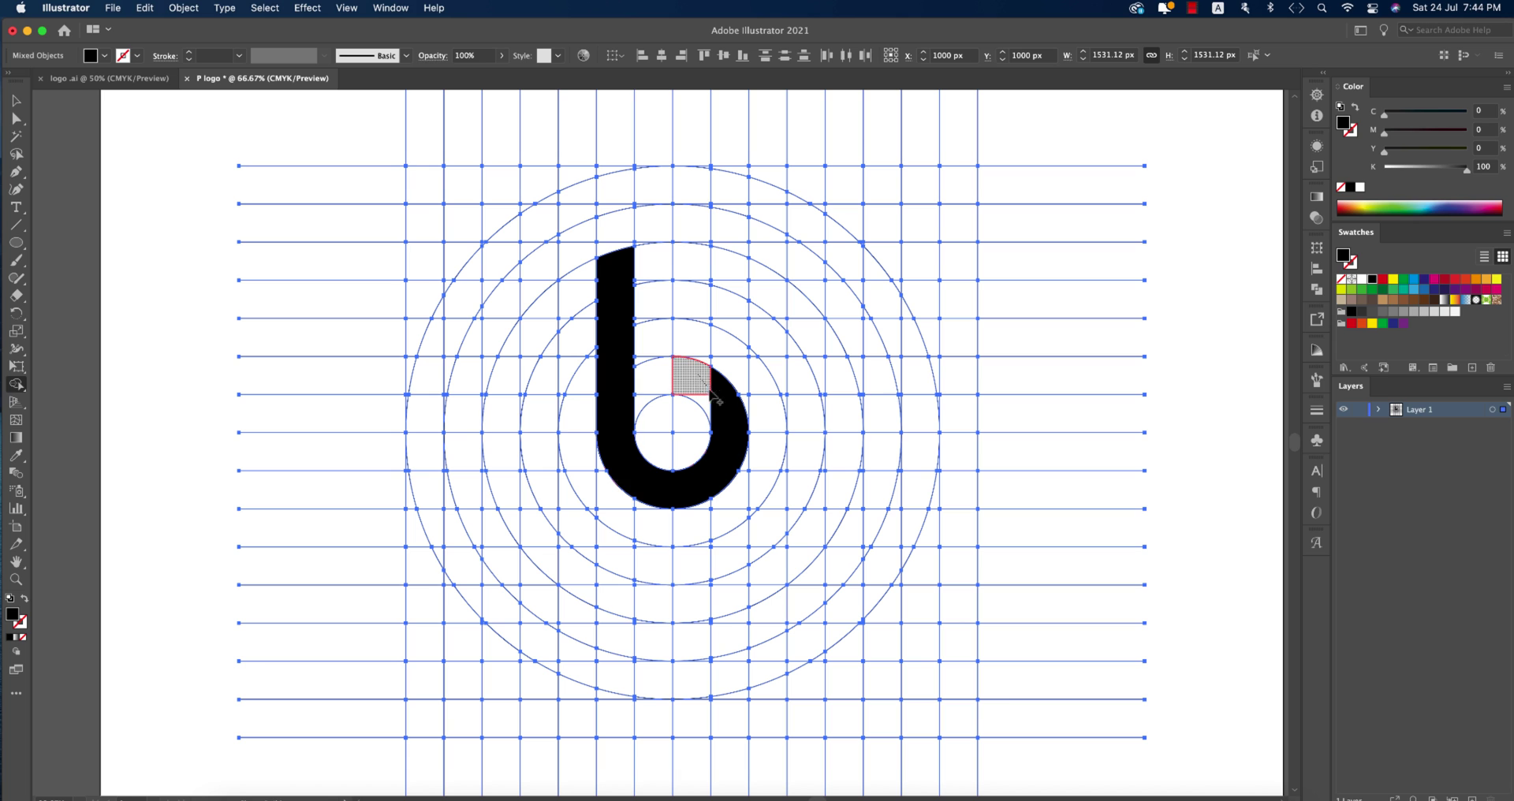
{"action": "left_click", "coordinate": [707, 389]}
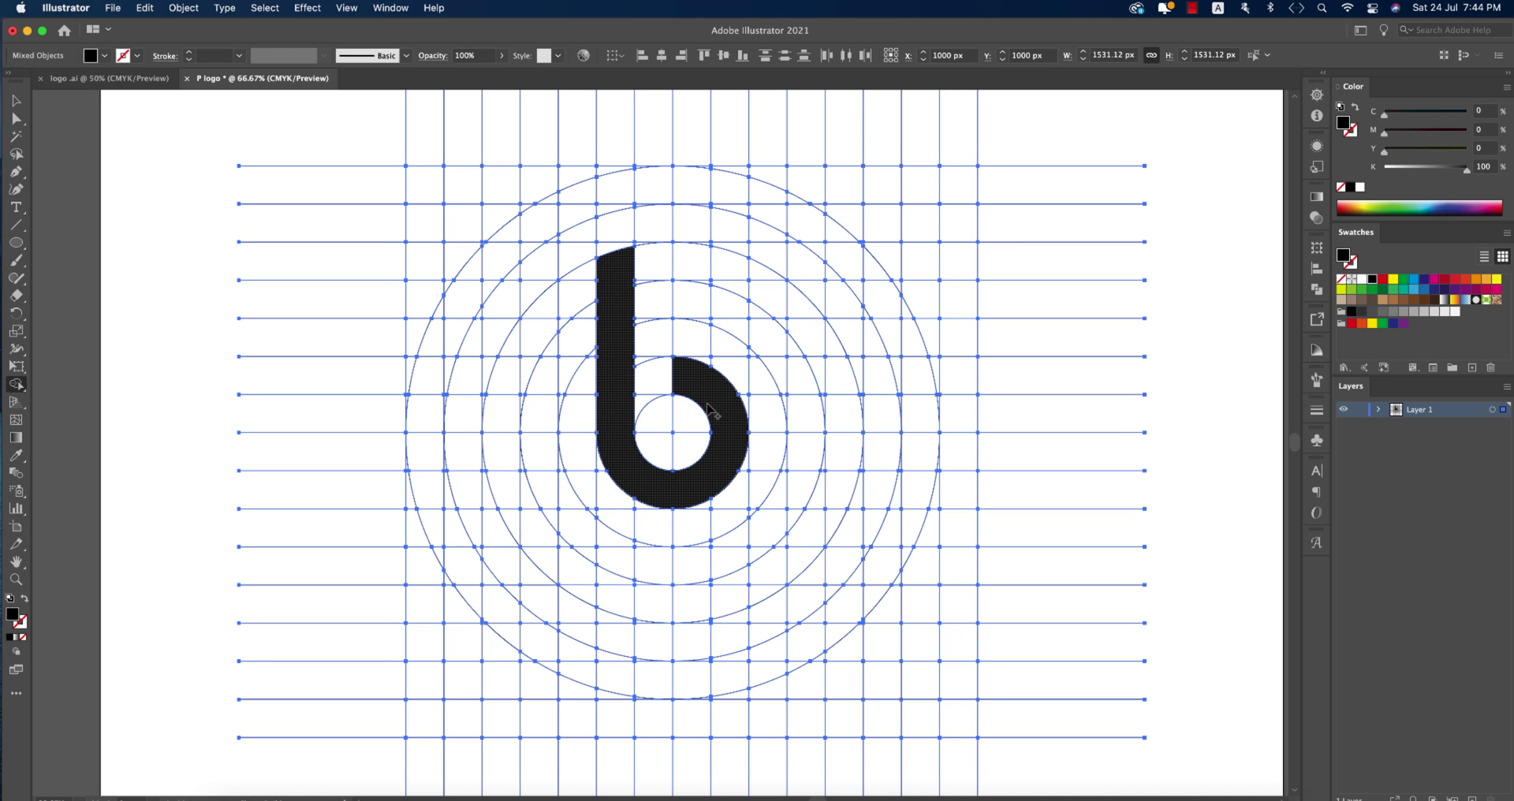
{"action": "scroll", "coordinate": [707, 408], "scroll_direction": "down", "scroll_amount": 1}
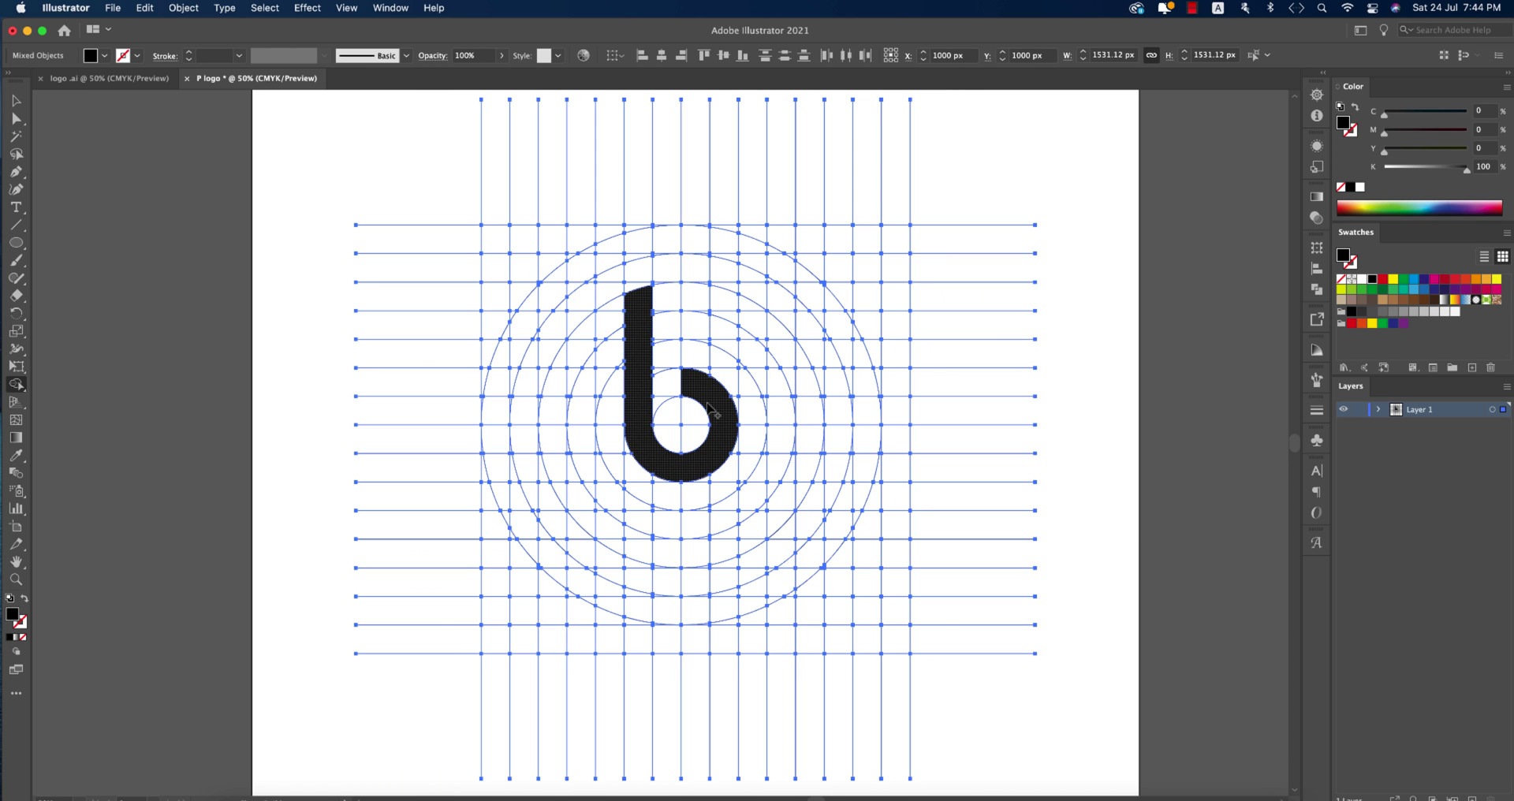
Step: Build a tall black bar left of the b and merge it with the lower block
{"action": "mouse_move", "coordinate": [584, 424]}
{"action": "left_mouse_down"}
{"action": "mouse_move", "coordinate": [576, 373]}
{"action": "mouse_move", "coordinate": [601, 495]}
{"action": "left_mouse_up"}
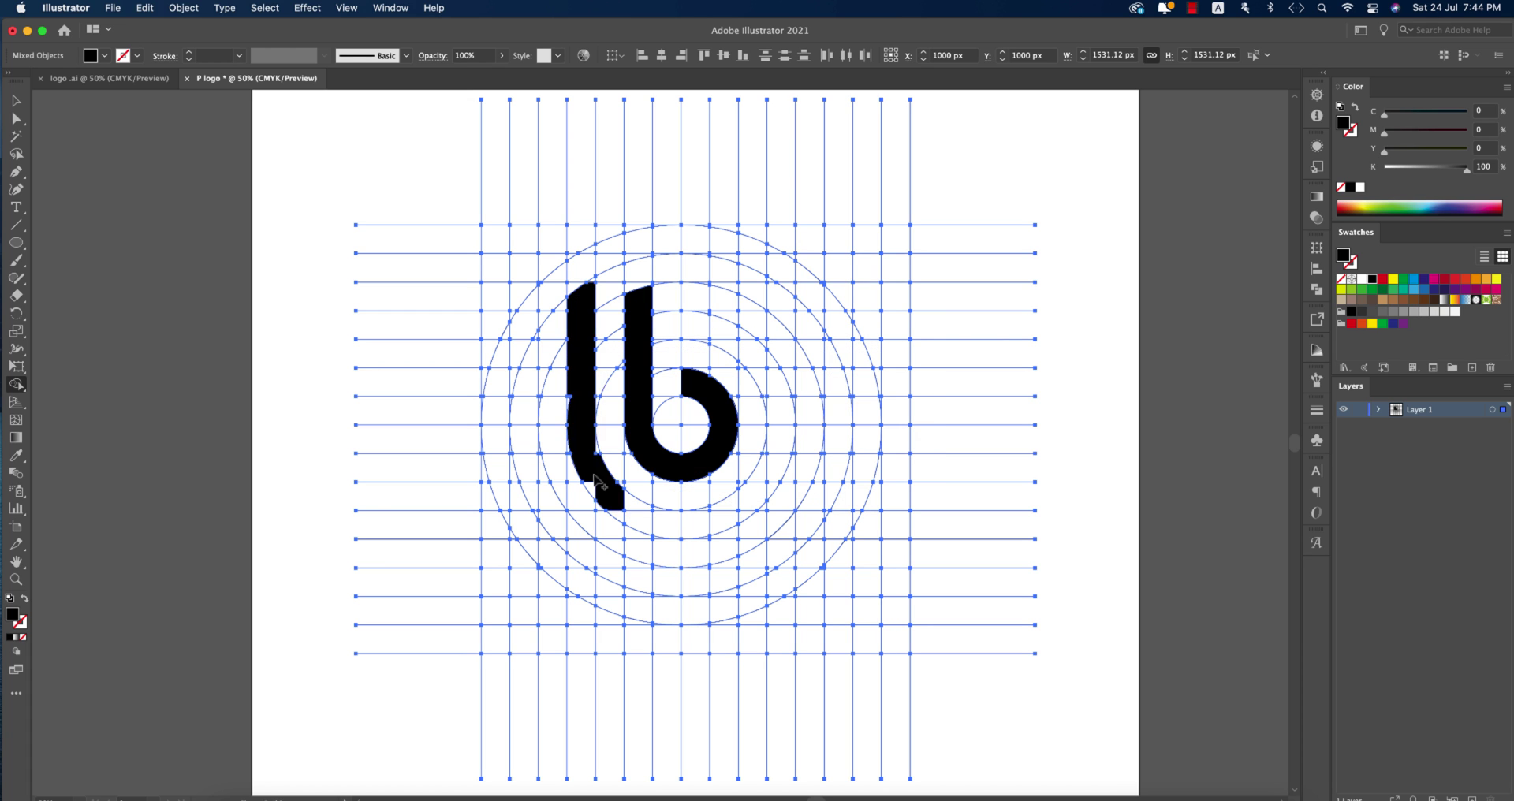
{"action": "scroll", "coordinate": [575, 441], "scroll_direction": "up", "scroll_amount": 4}
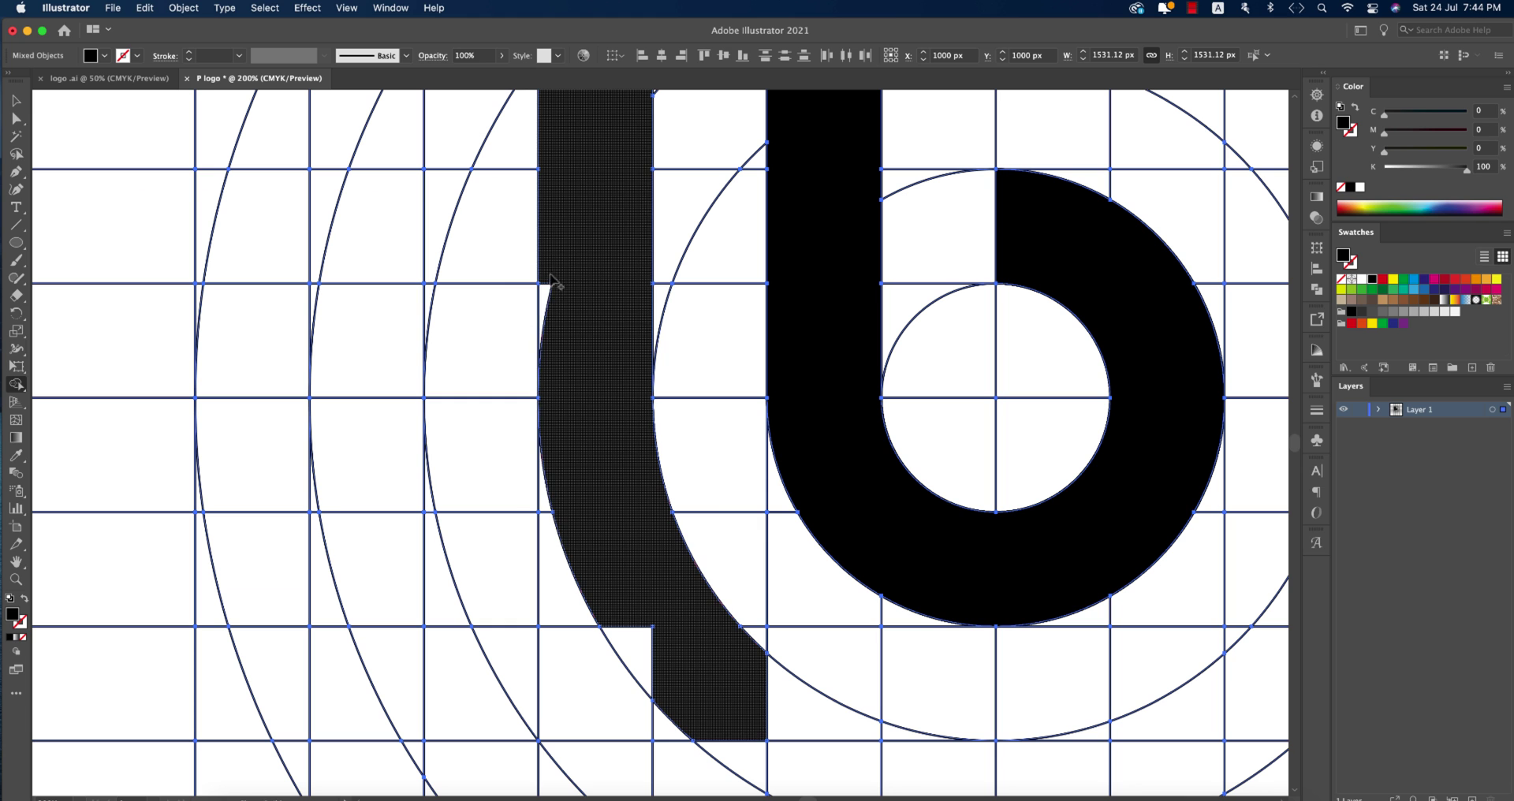
{"action": "left_click_drag", "start_coordinate": [550, 278], "coordinate": [558, 430]}
{"action": "left_click_drag", "start_coordinate": [619, 623], "coordinate": [737, 670]}
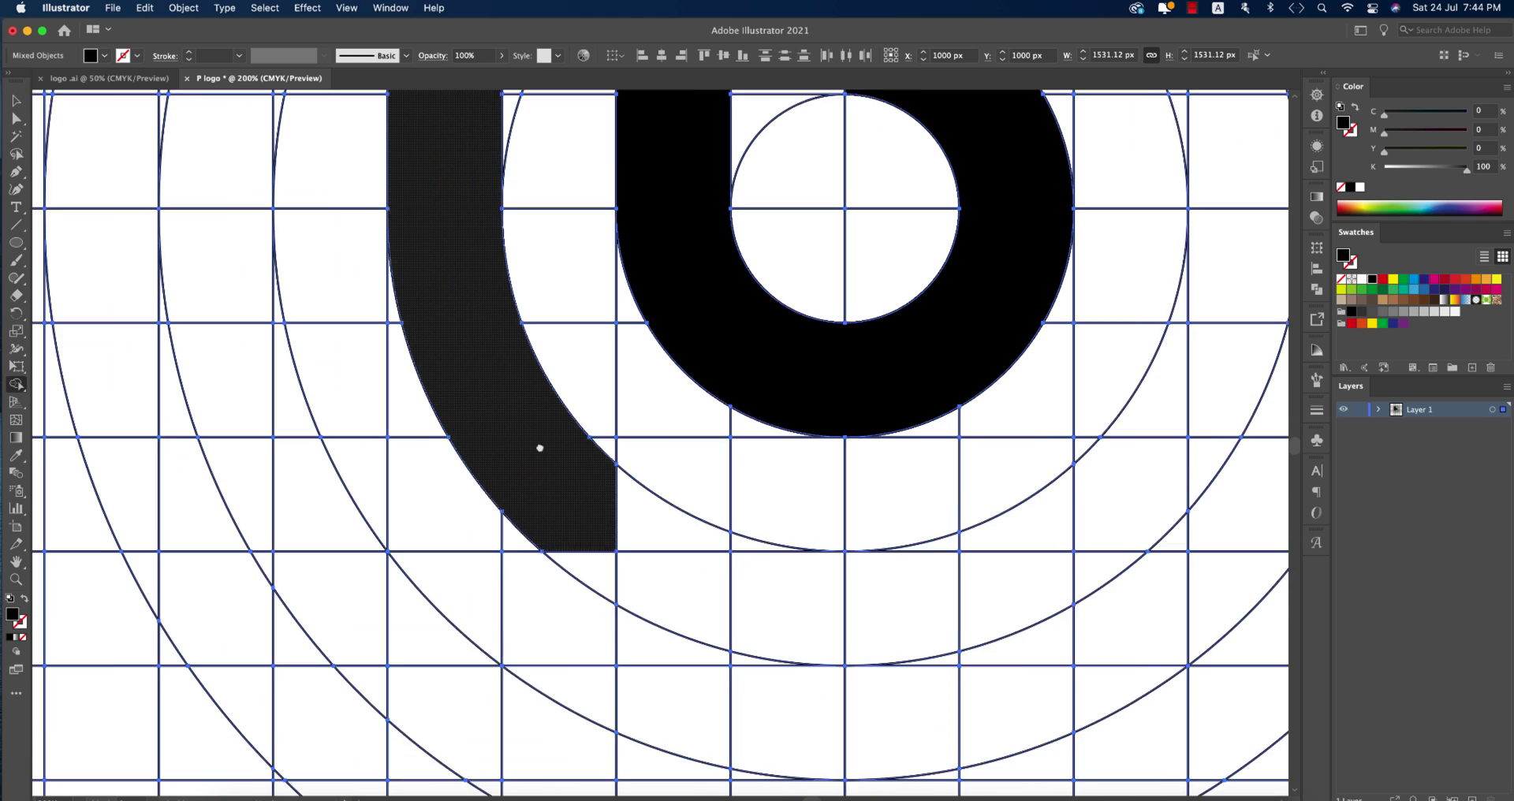
{"action": "scroll", "coordinate": [541, 443], "scroll_direction": "down", "scroll_amount": 5}
{"action": "scroll", "coordinate": [541, 443], "scroll_direction": "right", "scroll_amount": 4}
{"action": "left_click_drag", "start_coordinate": [565, 526], "coordinate": [737, 575]}
Step: Merge the adjoining squares and triangles into the lower ring
{"action": "scroll", "coordinate": [789, 568], "scroll_direction": "right", "scroll_amount": 3}
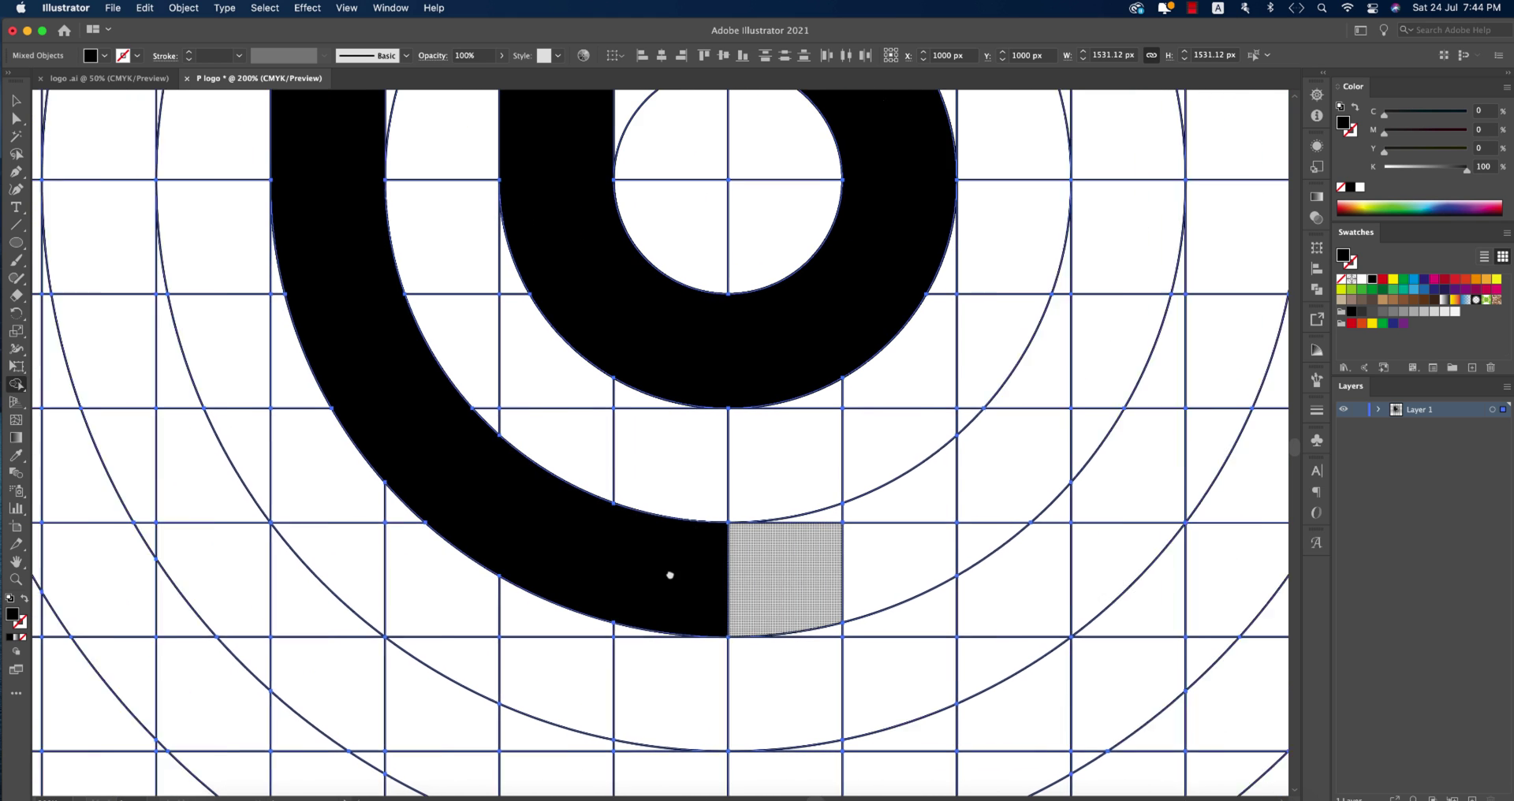
{"action": "left_click_drag", "start_coordinate": [828, 568], "coordinate": [734, 564]}
{"action": "left_click", "coordinate": [789, 521]}
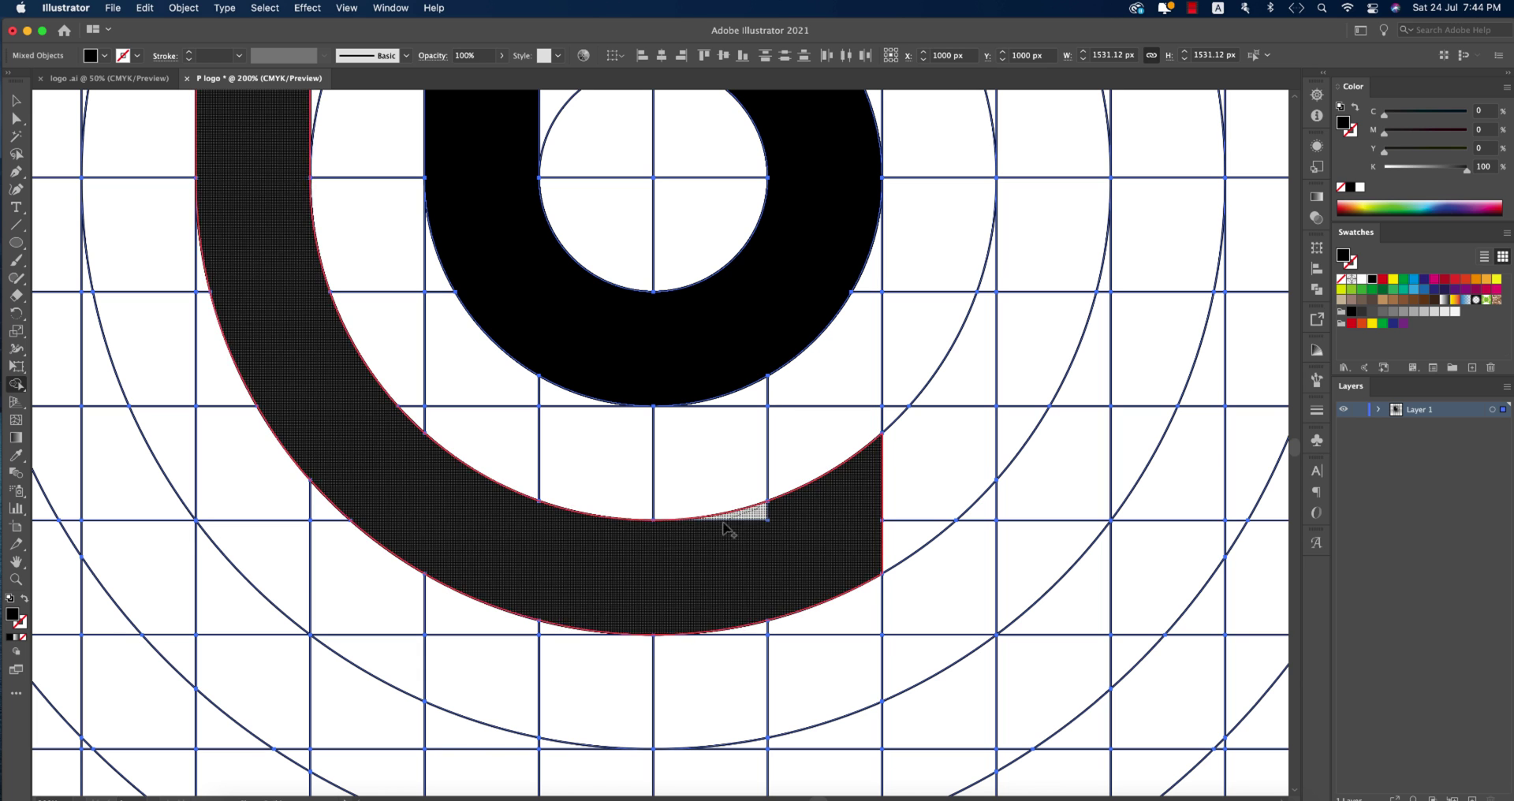
{"action": "left_click_drag", "start_coordinate": [848, 541], "coordinate": [862, 550]}
{"action": "scroll", "coordinate": [868, 560], "scroll_direction": "up", "scroll_amount": 5}
{"action": "scroll", "coordinate": [867, 560], "scroll_direction": "right", "scroll_amount": 4}
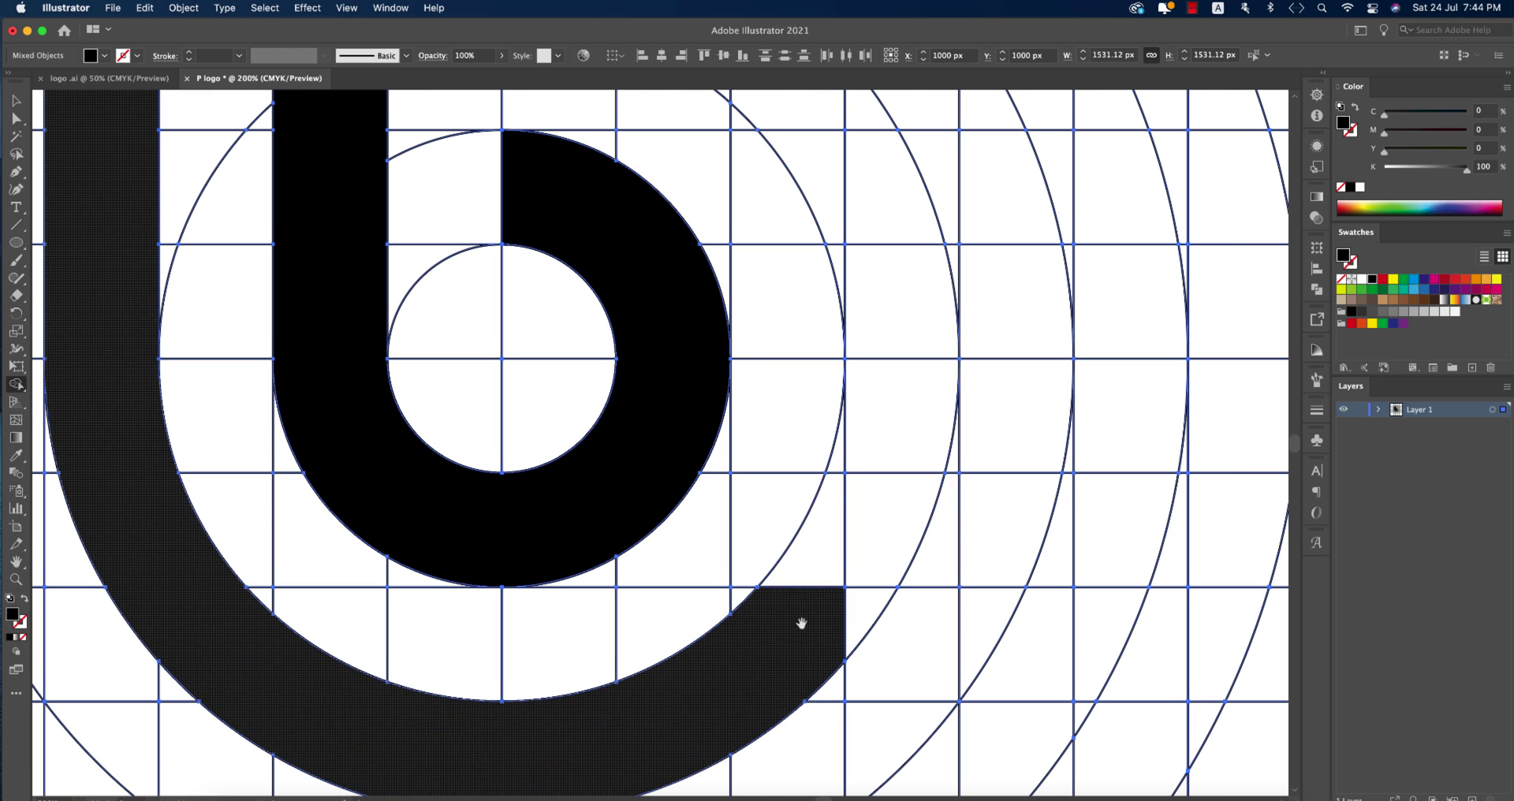
{"action": "mouse_move", "coordinate": [820, 627]}
{"action": "left_mouse_down"}
{"action": "mouse_move", "coordinate": [894, 496]}
{"action": "mouse_move", "coordinate": [901, 556]}
{"action": "left_mouse_up"}
{"action": "key", "text": "super+1"}
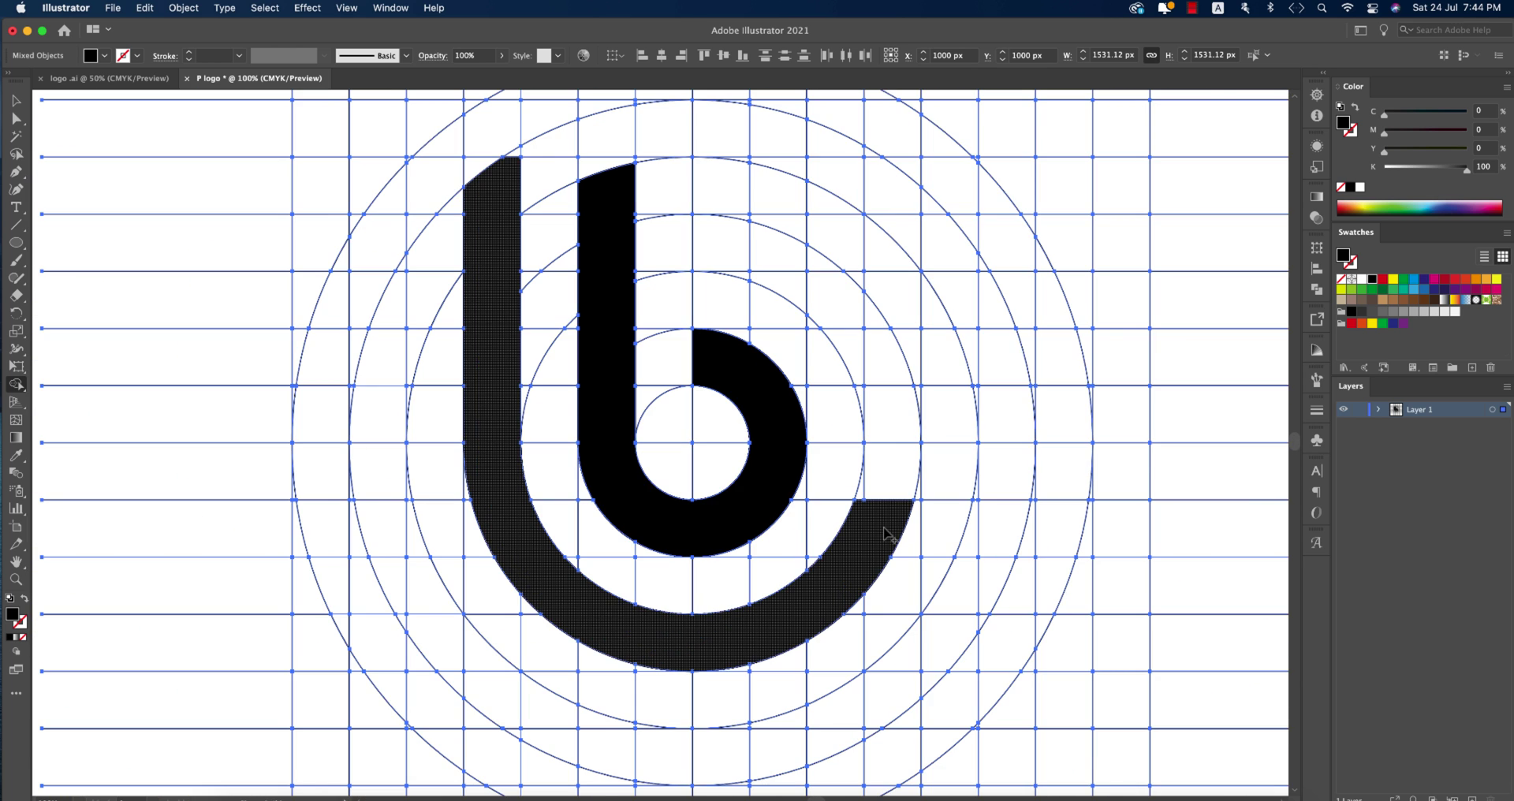
Step: Merge the right-side arc band cells and the thin cell under the arc into one shape
{"action": "mouse_move", "coordinate": [732, 274]}
{"action": "left_mouse_down"}
{"action": "mouse_move", "coordinate": [724, 258]}
{"action": "mouse_move", "coordinate": [838, 305]}
{"action": "mouse_move", "coordinate": [896, 425]}
{"action": "left_mouse_up"}
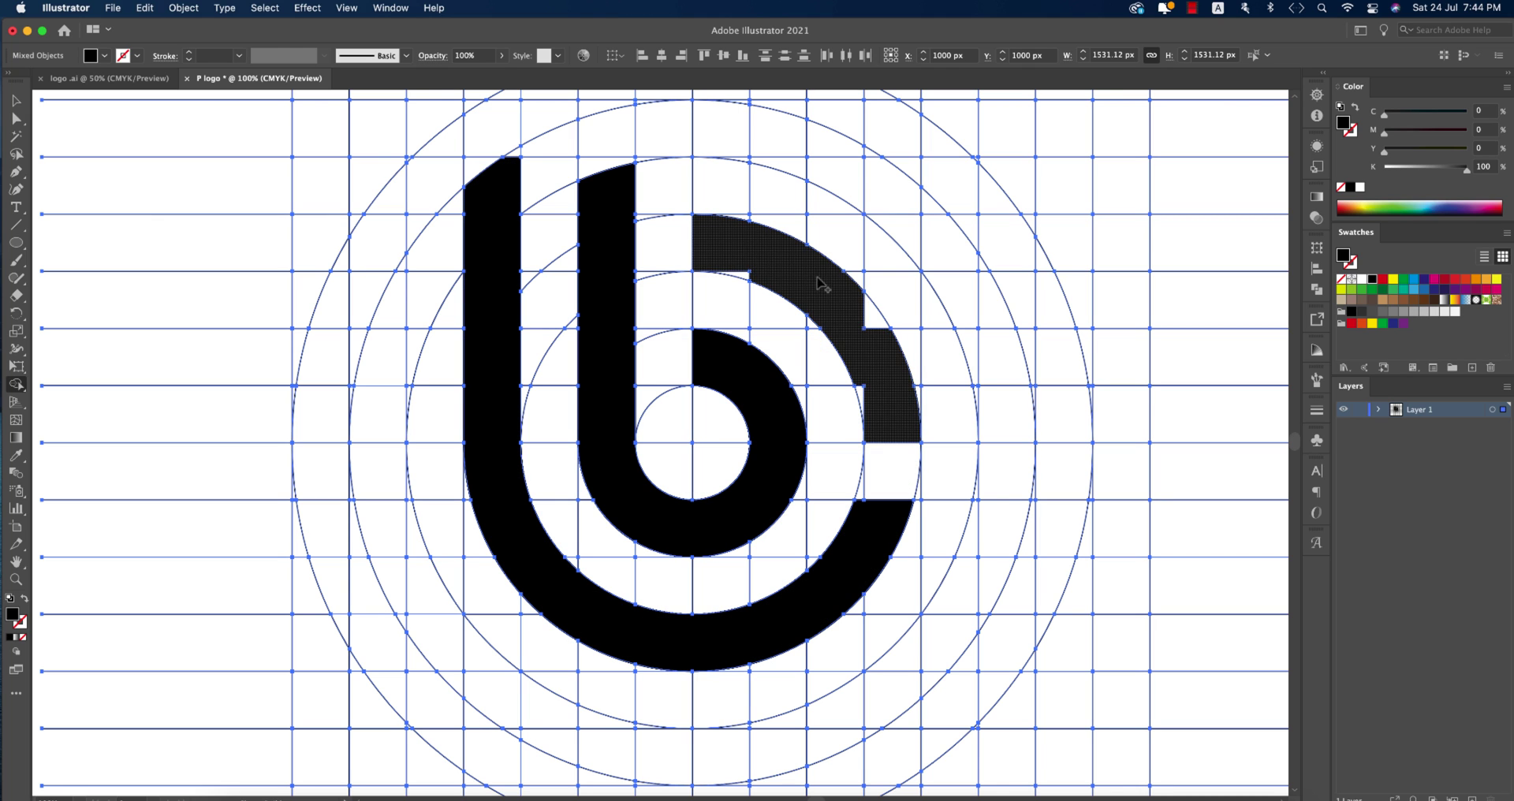
{"action": "mouse_move", "coordinate": [886, 371]}
{"action": "left_mouse_down"}
{"action": "mouse_move", "coordinate": [882, 464]}
{"action": "mouse_move", "coordinate": [896, 437]}
{"action": "mouse_move", "coordinate": [875, 517]}
{"action": "left_mouse_up"}
{"action": "scroll", "coordinate": [888, 500], "scroll_direction": "up", "scroll_amount": 2}
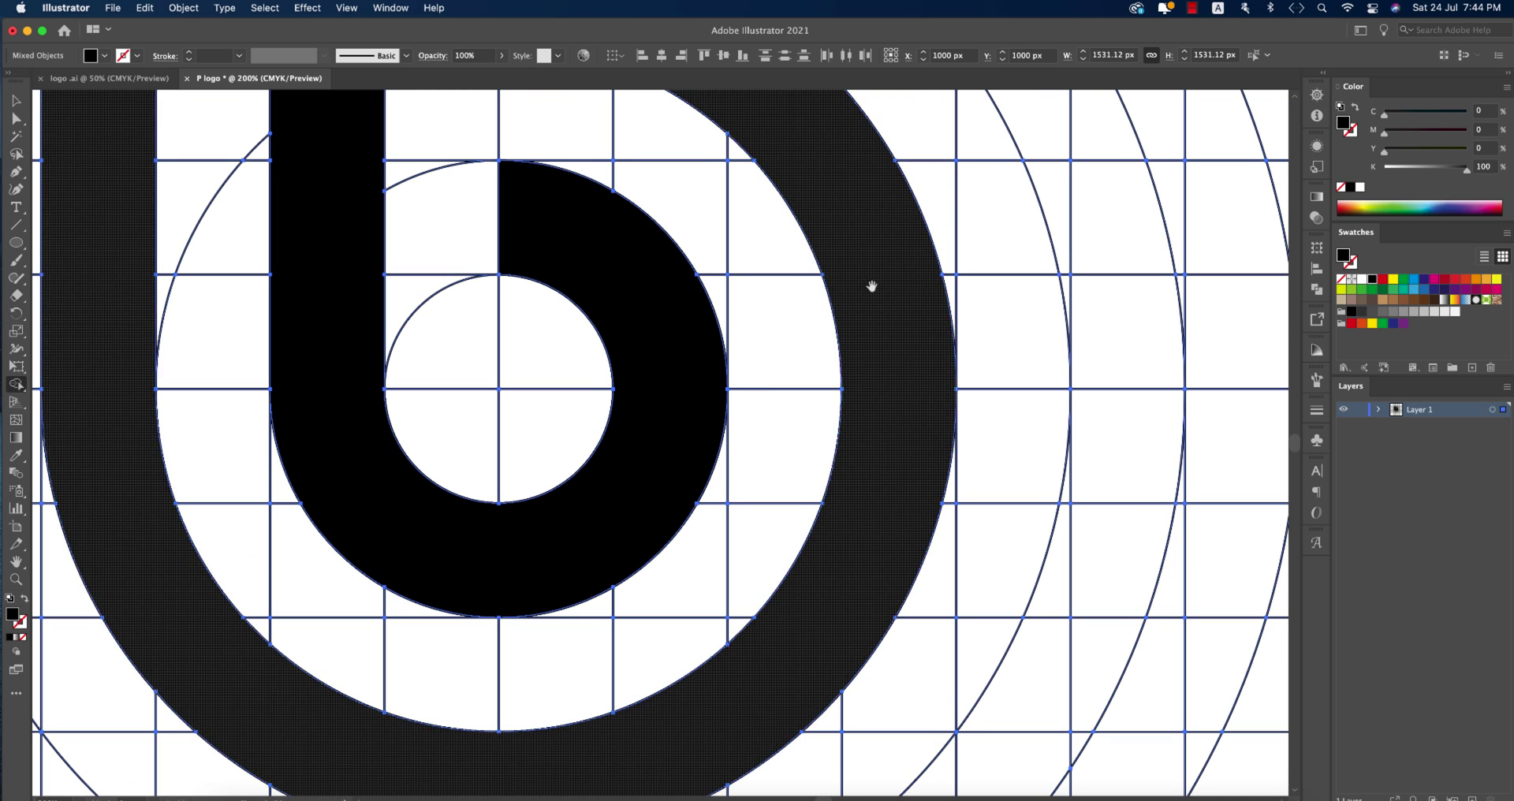
{"action": "left_click_drag", "start_coordinate": [811, 168], "coordinate": [916, 414]}
{"action": "left_click_drag", "start_coordinate": [688, 290], "coordinate": [714, 299]}
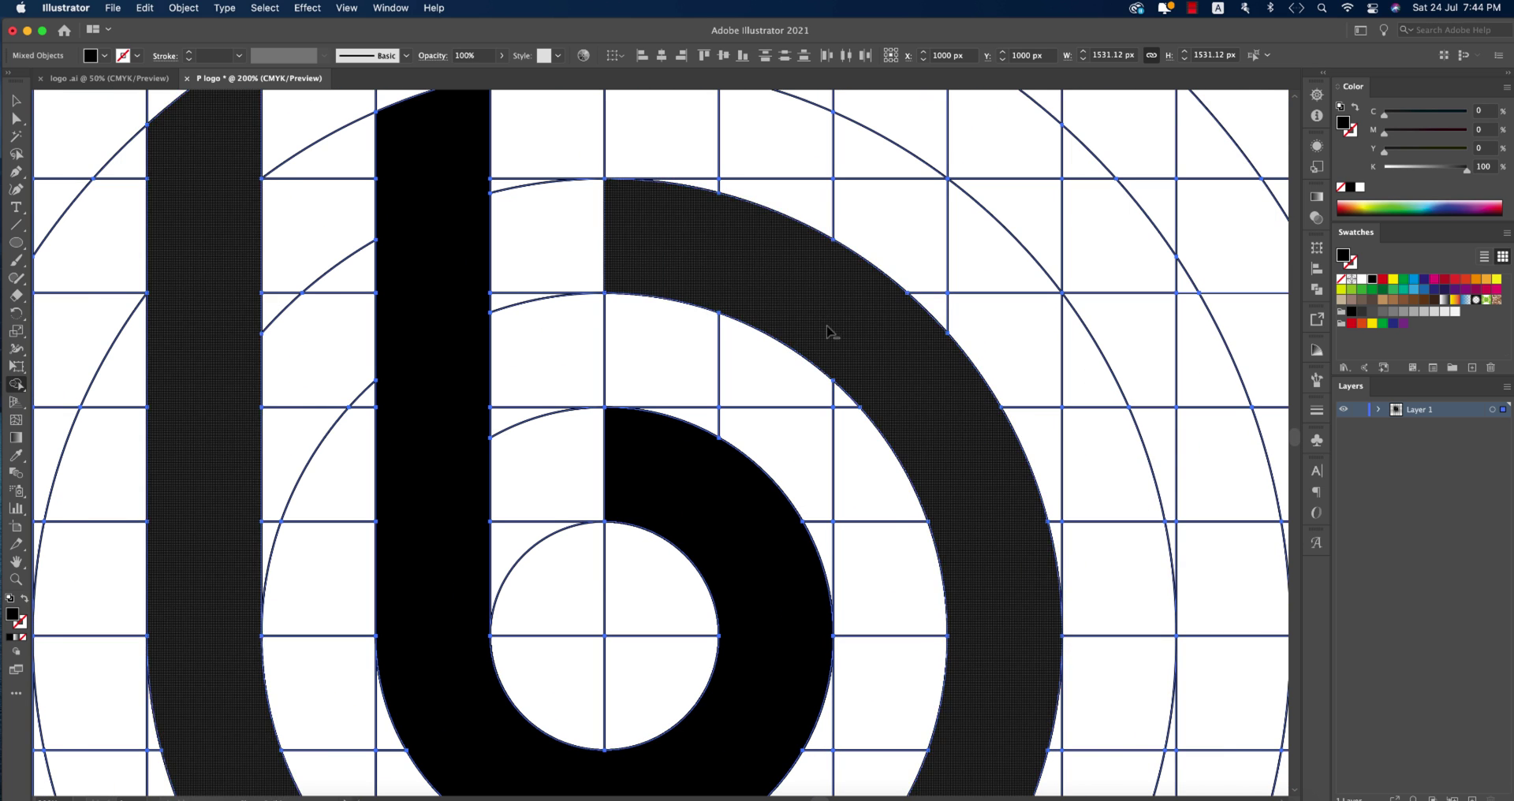
{"action": "scroll", "coordinate": [789, 304], "scroll_direction": "down", "scroll_amount": 3}
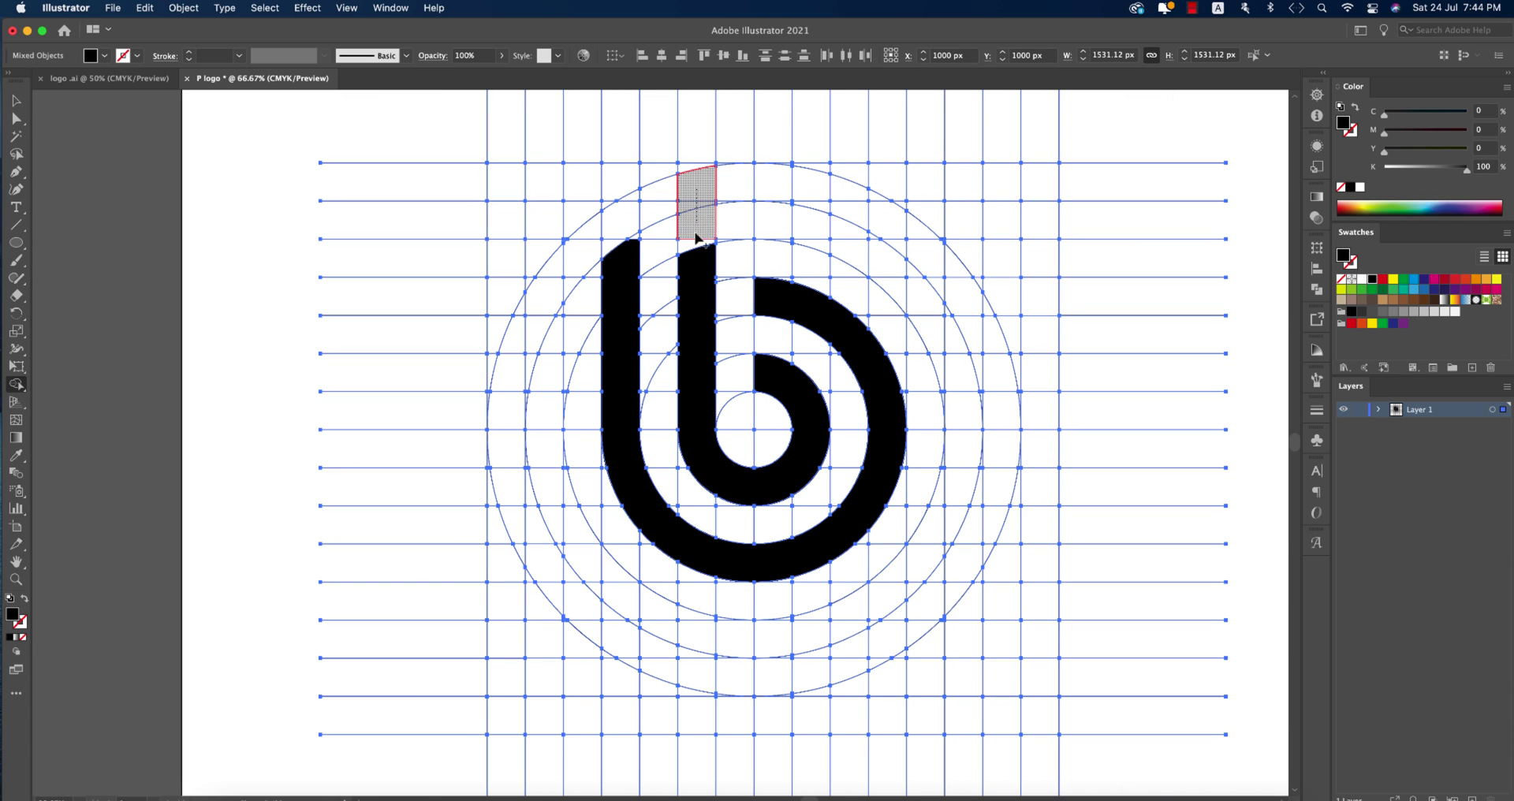
Step: Extend the outer stem up into the arc cells, then undo those merges
{"action": "mouse_move", "coordinate": [698, 238]}
{"action": "left_mouse_down"}
{"action": "mouse_move", "coordinate": [698, 268]}
{"action": "mouse_move", "coordinate": [692, 245]}
{"action": "left_mouse_up"}
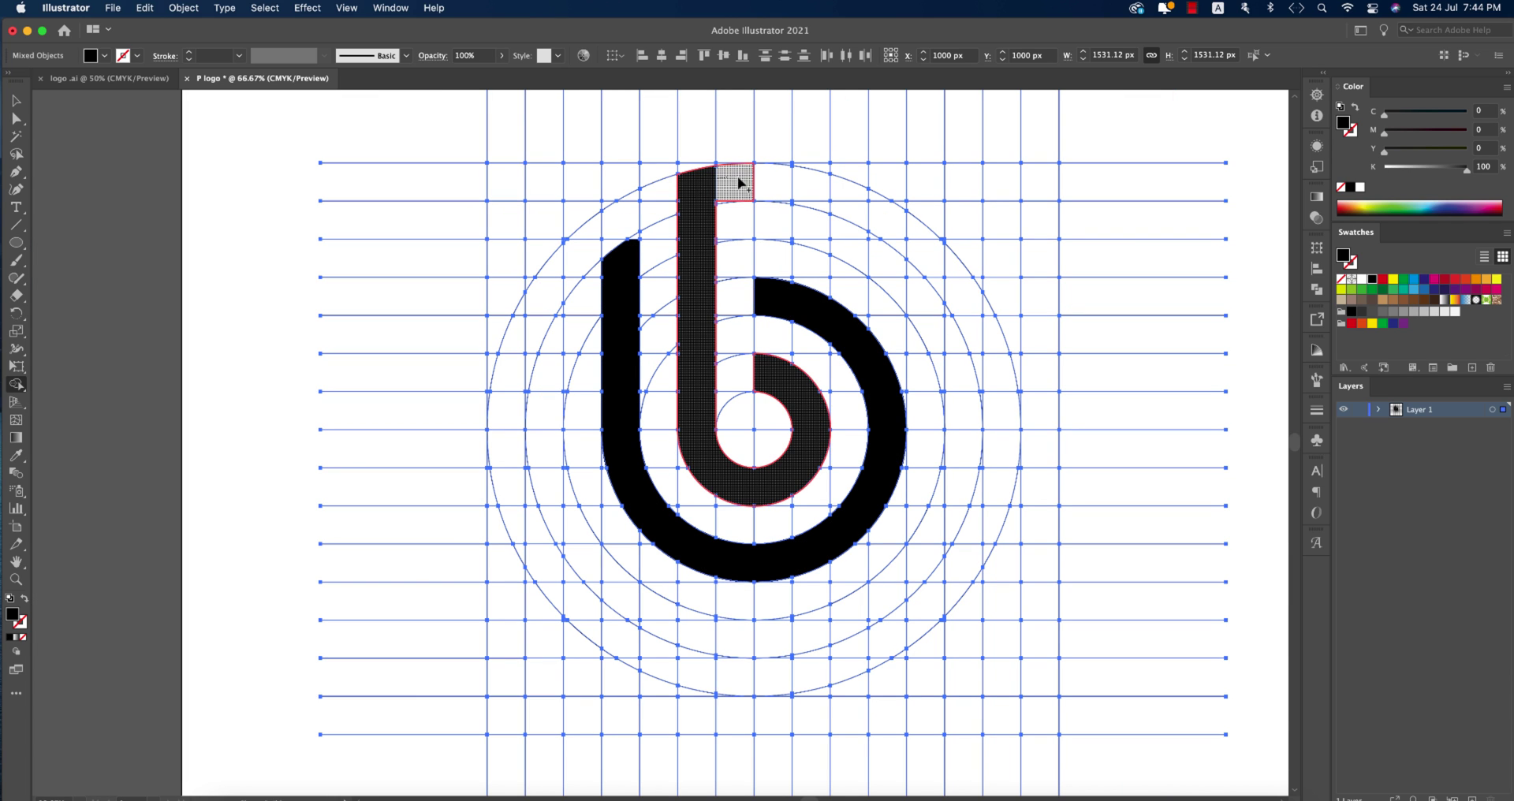
{"action": "left_click_drag", "start_coordinate": [863, 211], "coordinate": [907, 241]}
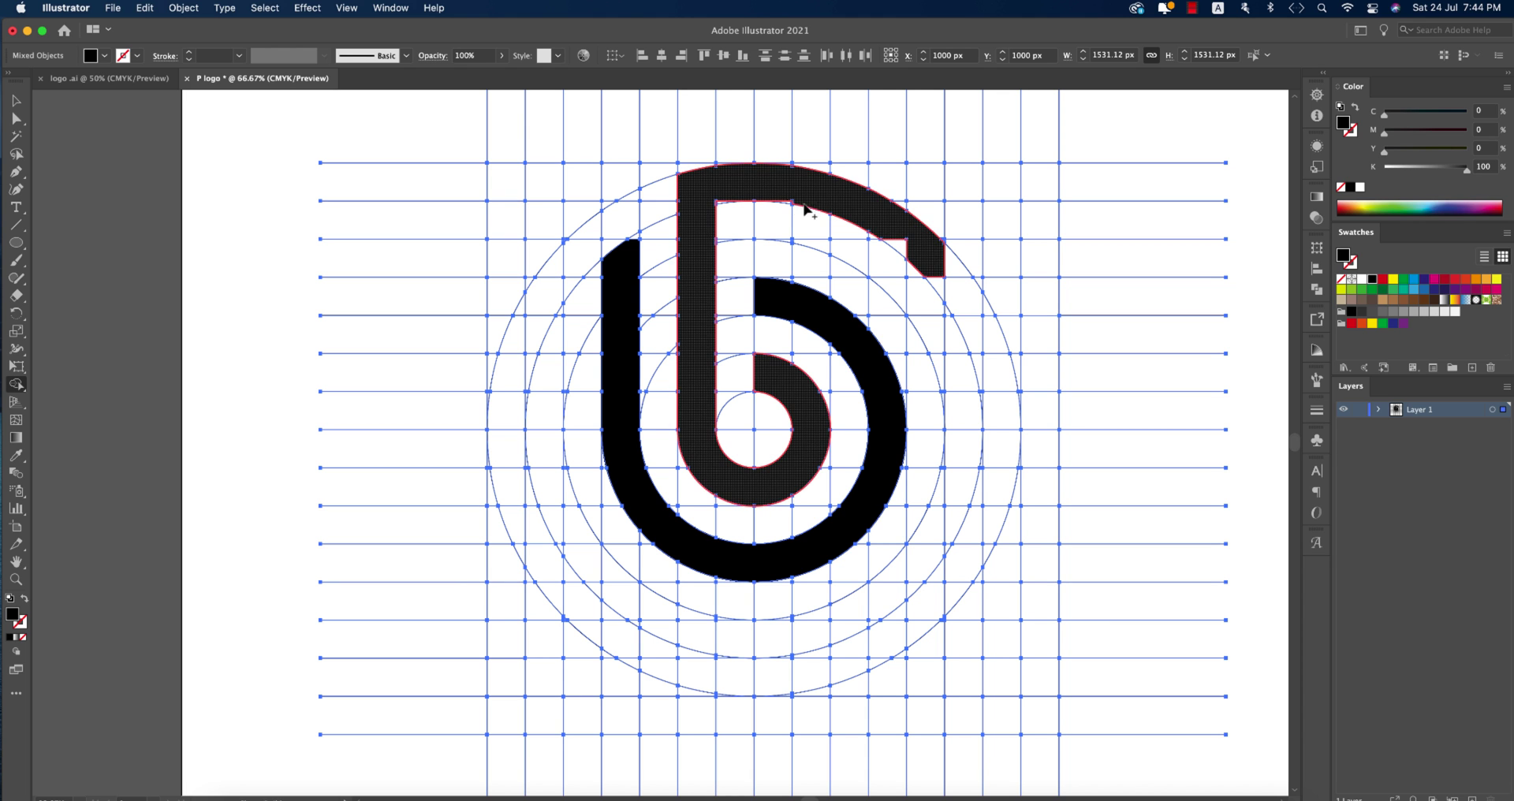
{"action": "scroll", "coordinate": [735, 181], "scroll_direction": "up", "scroll_amount": 6}
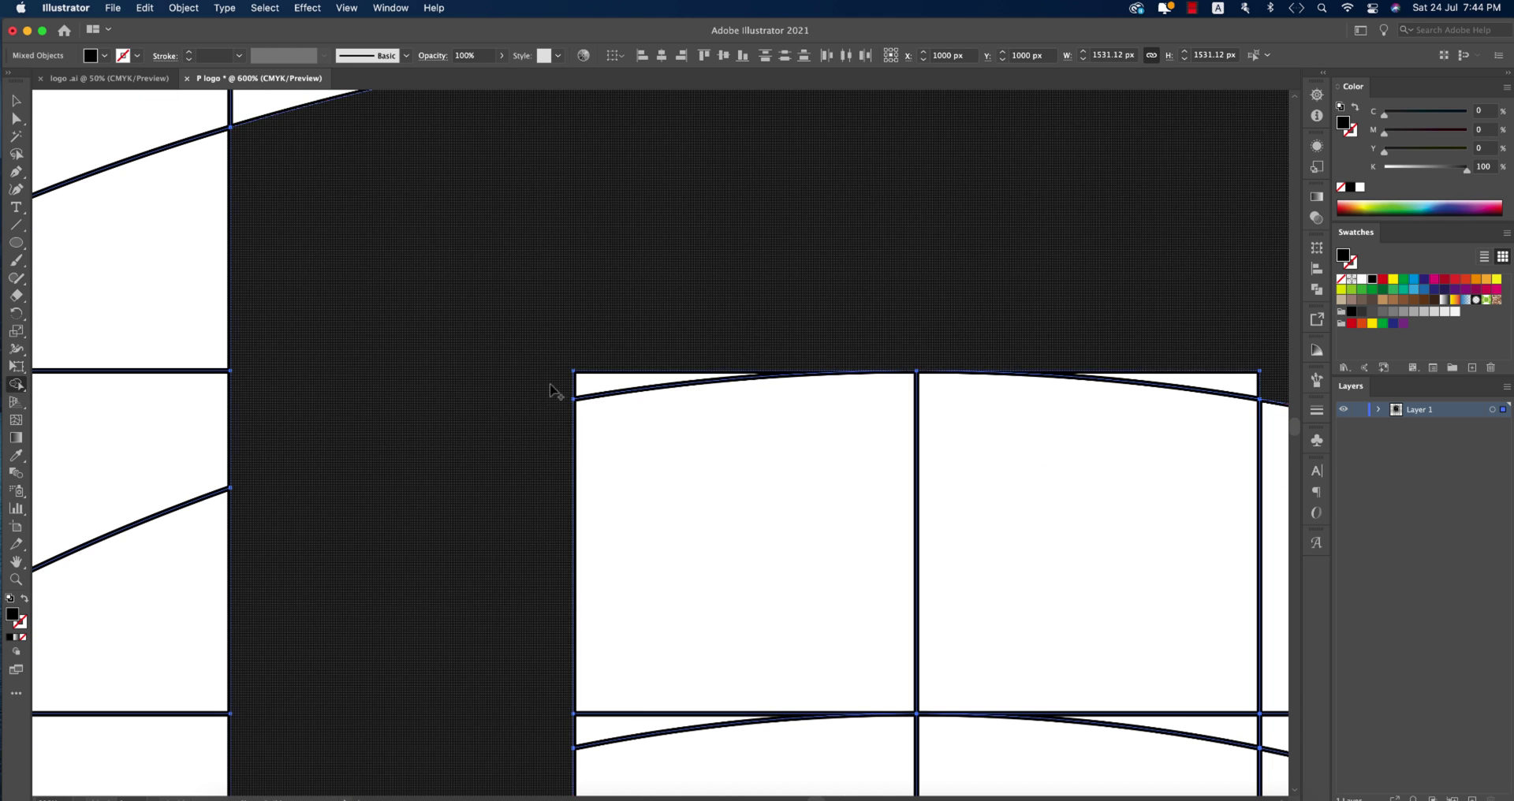
{"action": "scroll", "coordinate": [796, 373], "scroll_direction": "down", "scroll_amount": 4}
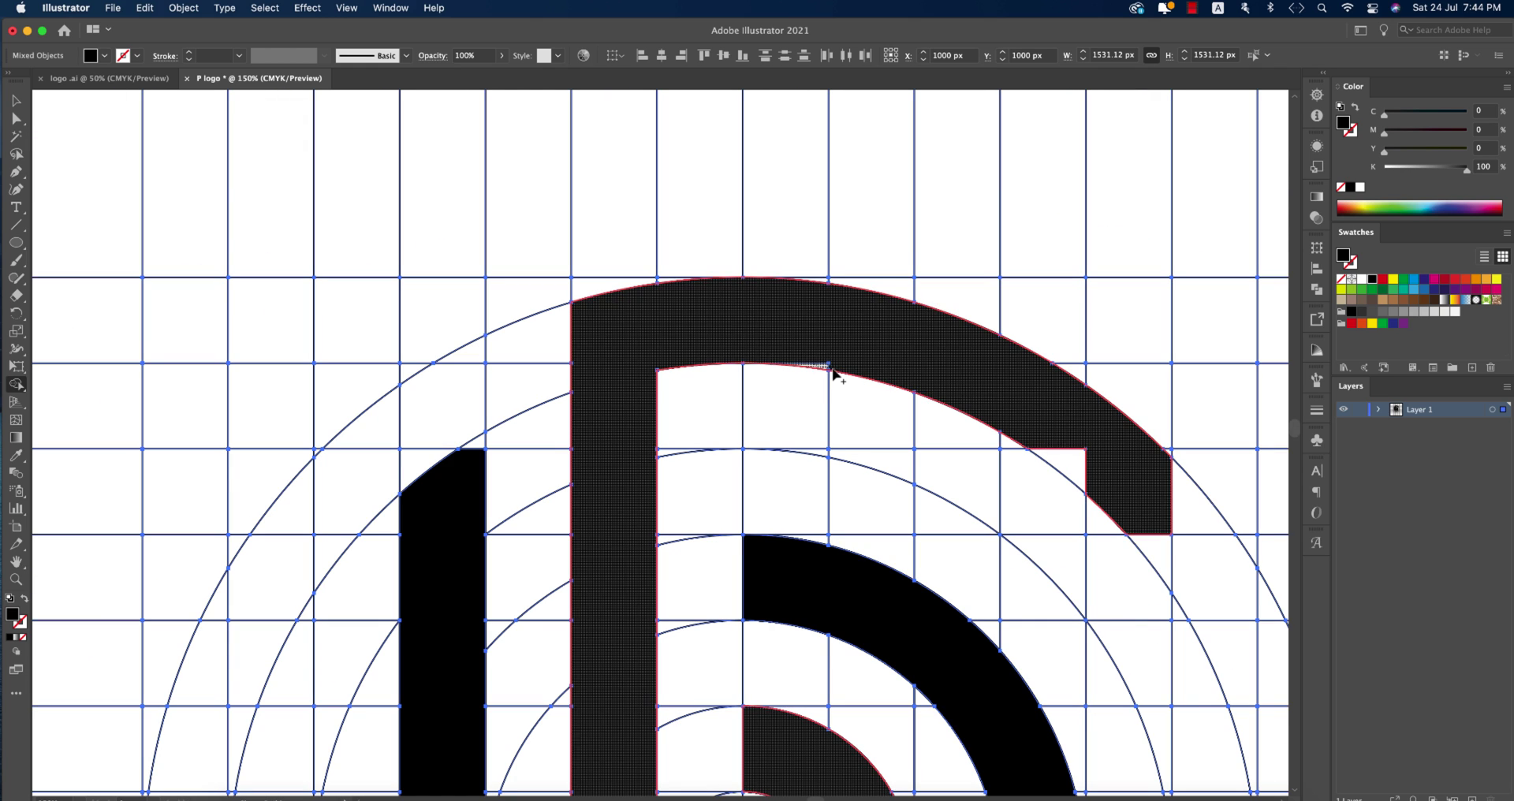
{"action": "key", "text": "super+z"}
{"action": "key", "text": "super+z"}
{"action": "key", "text": "super+z"}
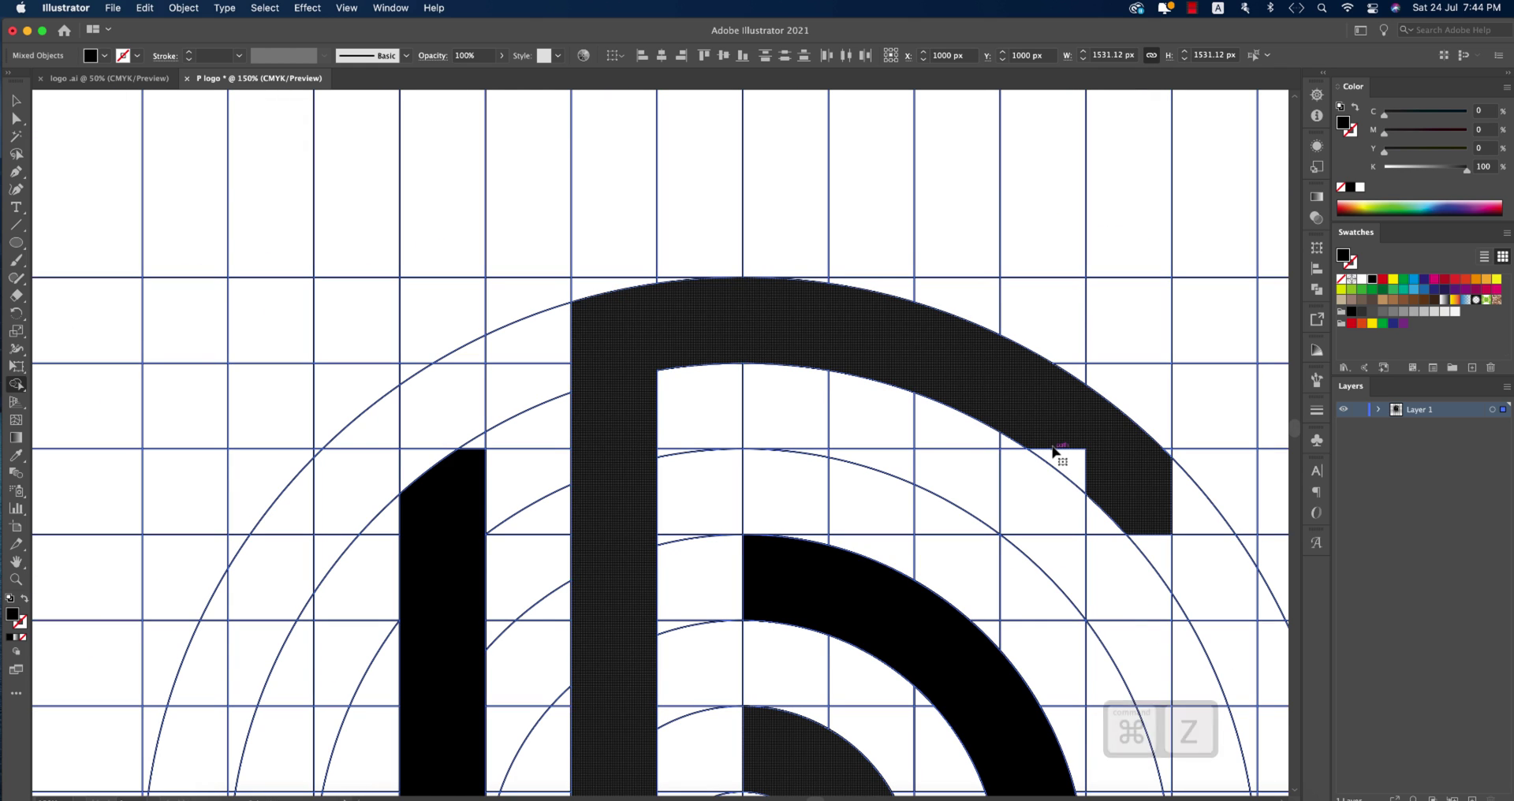
{"action": "key", "text": "super+z"}
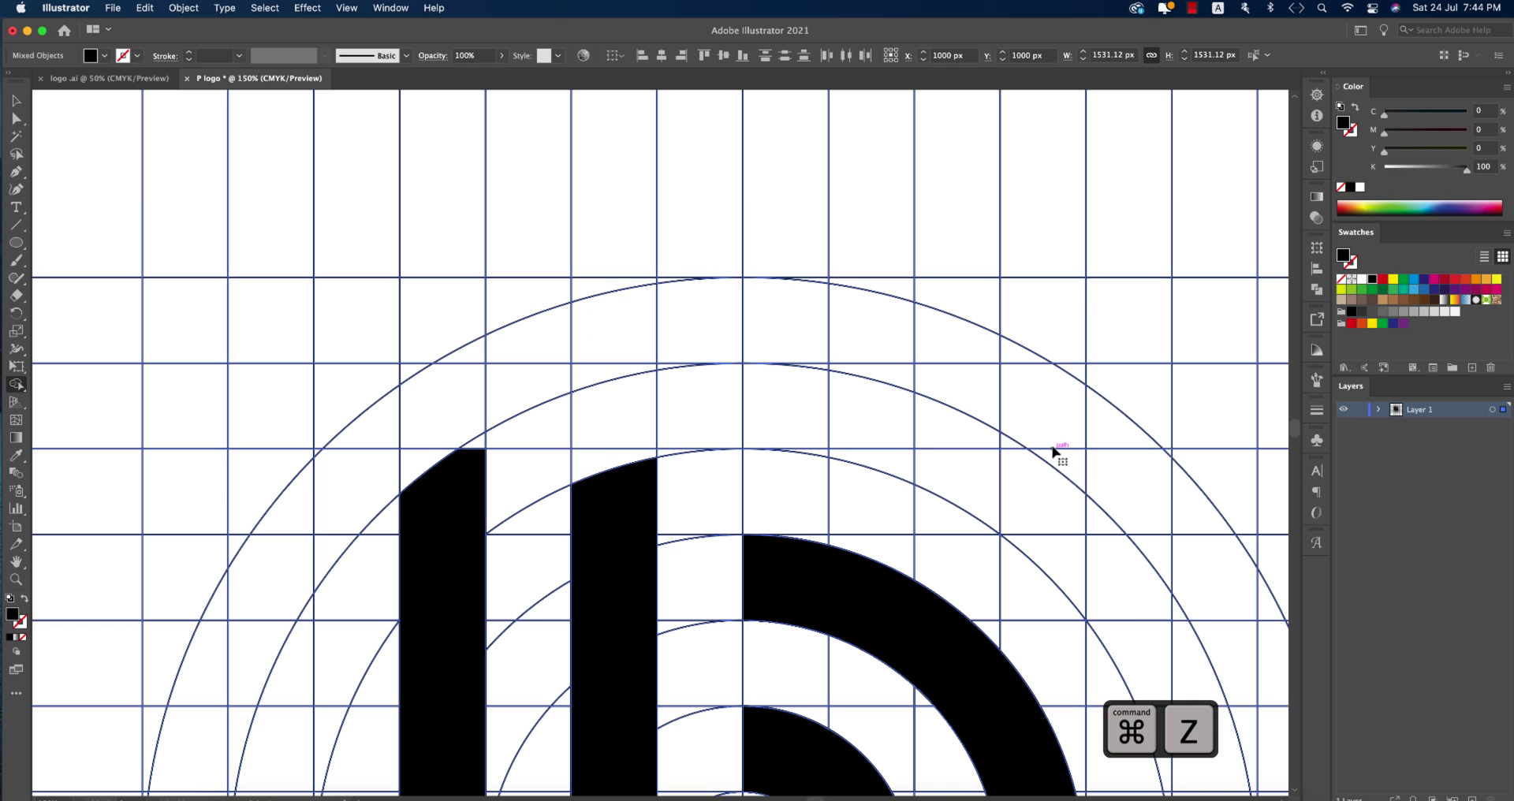
Step: Rebuild the outer arc from the stem over the top and down the right side
{"action": "mouse_move", "coordinate": [632, 418]}
{"action": "left_mouse_down"}
{"action": "mouse_move", "coordinate": [631, 519]}
{"action": "mouse_move", "coordinate": [623, 481]}
{"action": "mouse_move", "coordinate": [899, 435]}
{"action": "left_mouse_up"}
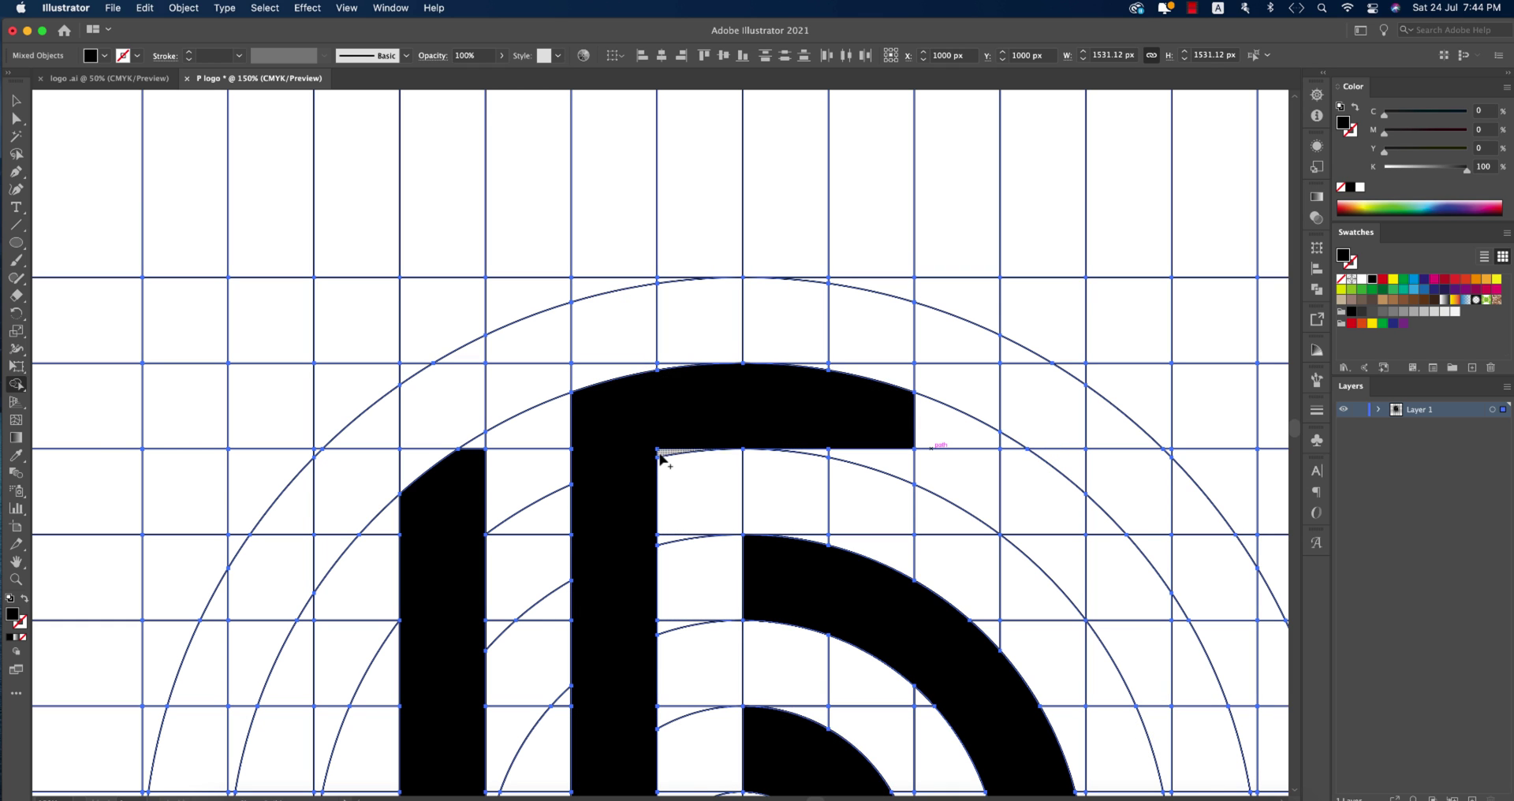
{"action": "left_click_drag", "start_coordinate": [660, 456], "coordinate": [714, 430]}
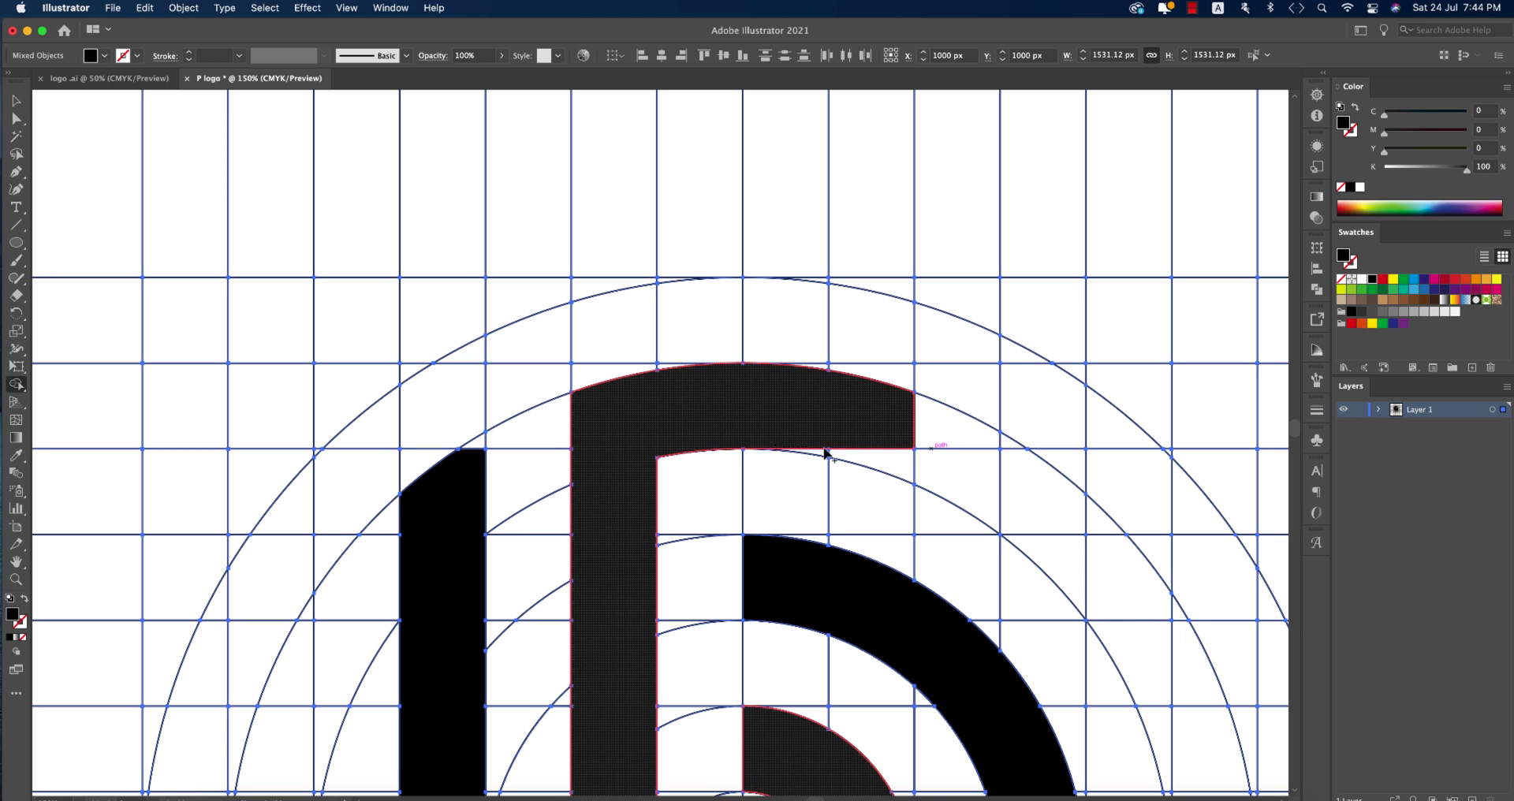
{"action": "mouse_move", "coordinate": [827, 451]}
{"action": "left_mouse_down"}
{"action": "mouse_move", "coordinate": [981, 497]}
{"action": "mouse_move", "coordinate": [876, 471]}
{"action": "mouse_move", "coordinate": [1025, 493]}
{"action": "mouse_move", "coordinate": [1007, 507]}
{"action": "mouse_move", "coordinate": [784, 323]}
{"action": "mouse_move", "coordinate": [867, 379]}
{"action": "mouse_move", "coordinate": [916, 493]}
{"action": "left_mouse_up"}
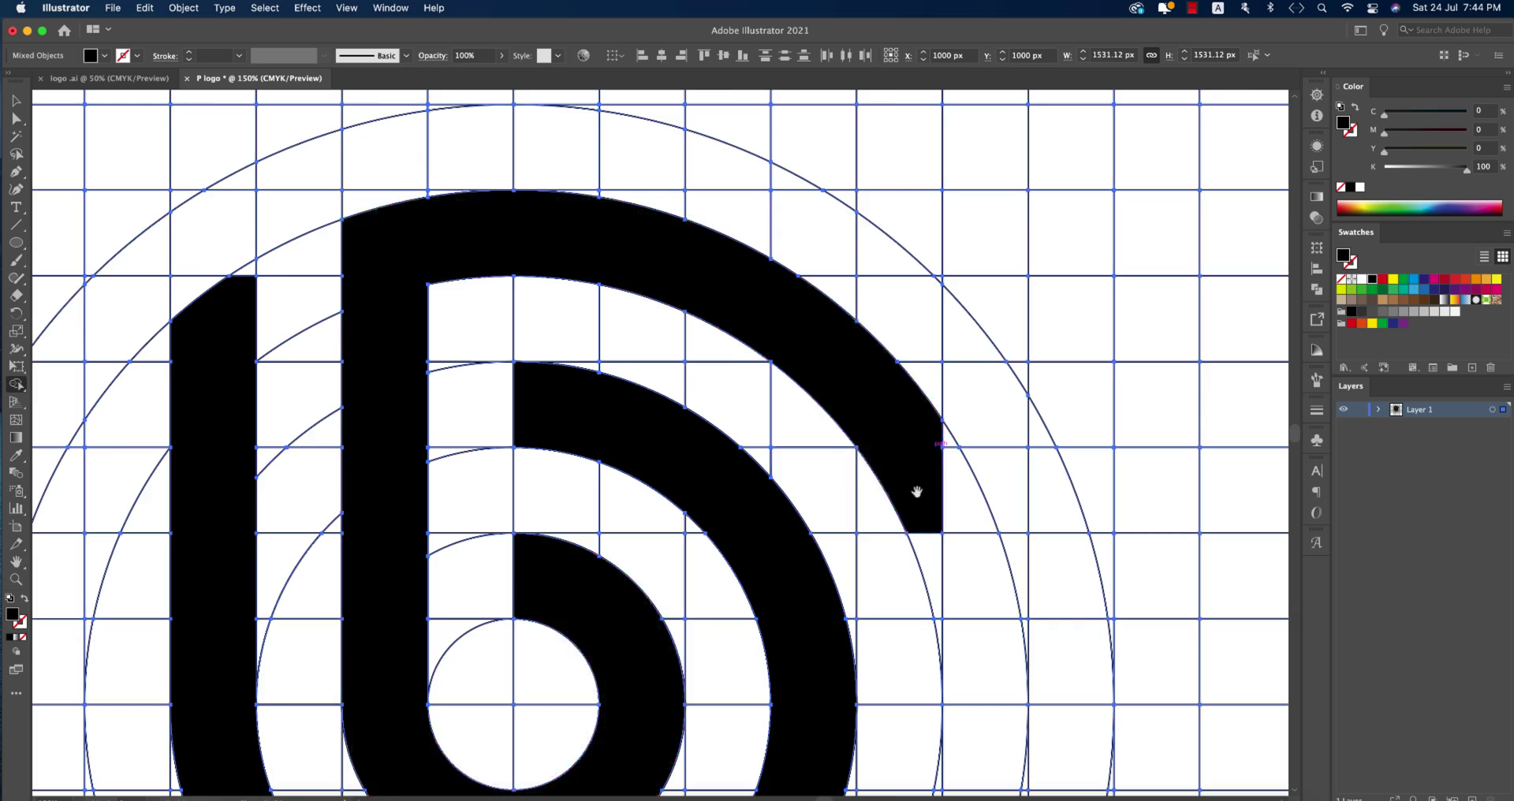
{"action": "scroll", "coordinate": [915, 493], "scroll_direction": "down", "scroll_amount": 5}
{"action": "mouse_move", "coordinate": [890, 379]}
{"action": "left_mouse_down"}
{"action": "mouse_move", "coordinate": [836, 500]}
{"action": "mouse_move", "coordinate": [913, 473]}
{"action": "mouse_move", "coordinate": [642, 615]}
{"action": "mouse_move", "coordinate": [725, 603]}
{"action": "mouse_move", "coordinate": [597, 606]}
{"action": "left_mouse_up"}
Step: Clear the selection and reselect all the artwork
{"action": "key", "text": "super+minus"}
{"action": "key", "text": "super+minus"}
{"action": "key", "text": "super+plus"}
{"action": "key", "text": "super+plus"}
{"action": "key", "text": "super+plus"}
{"action": "key", "text": "super+plus"}
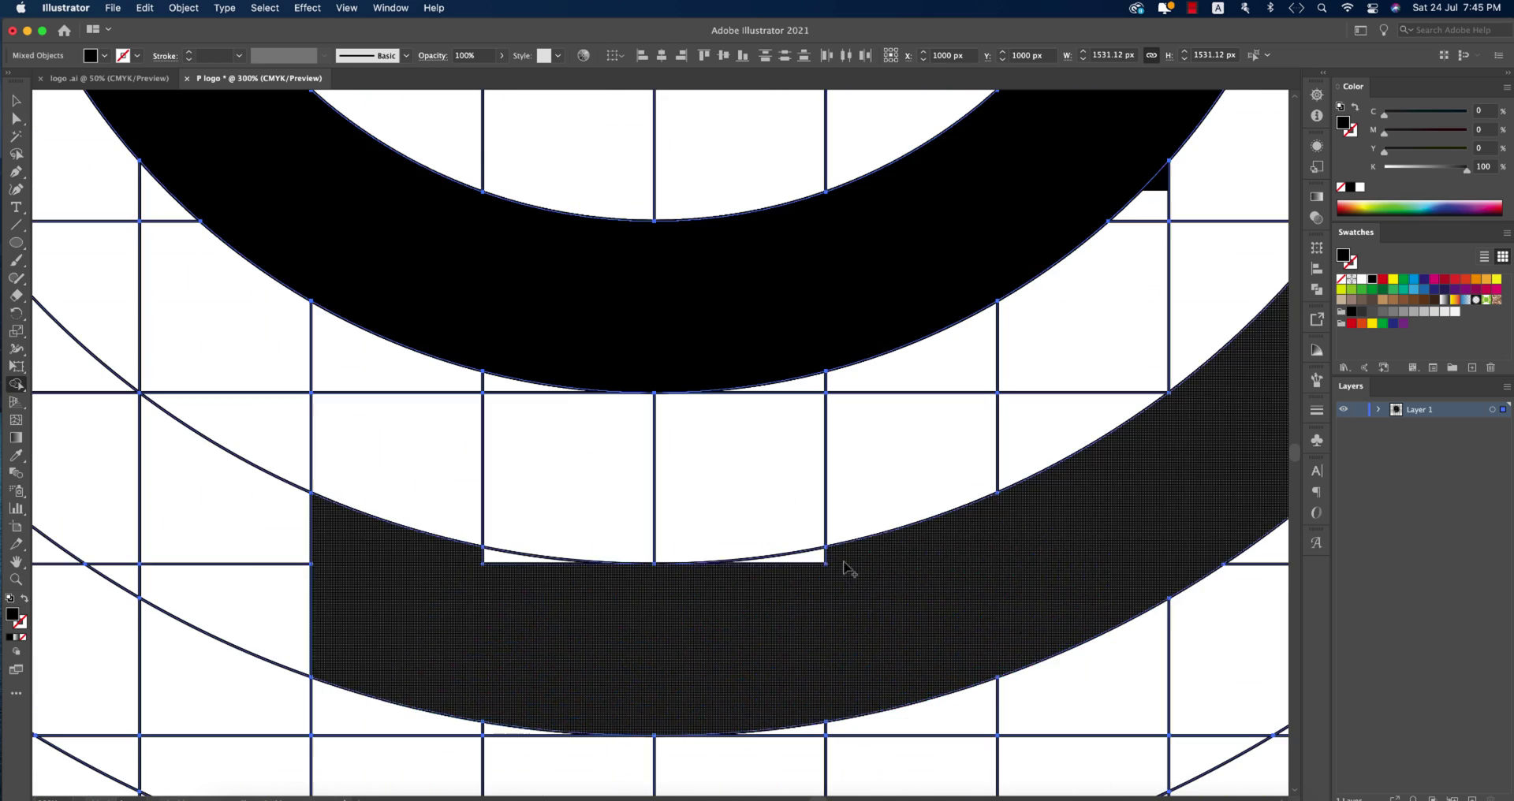
{"action": "key", "text": "super+minus"}
{"action": "key", "text": "super+minus"}
{"action": "key", "text": "super+minus"}
{"action": "key", "text": "super+minus"}
{"action": "key", "text": "super+minus"}
{"action": "key", "text": "super+minus"}
{"action": "key", "text": "v"}
{"action": "left_click", "coordinate": [225, 326]}
{"action": "left_click_drag", "start_coordinate": [377, 222], "coordinate": [924, 724]}
Step: With Shape Builder and a black fill, merge the leftover gap region at the left stem into the logo
{"action": "scroll", "coordinate": [556, 351], "scroll_direction": "up", "scroll_amount": 2}
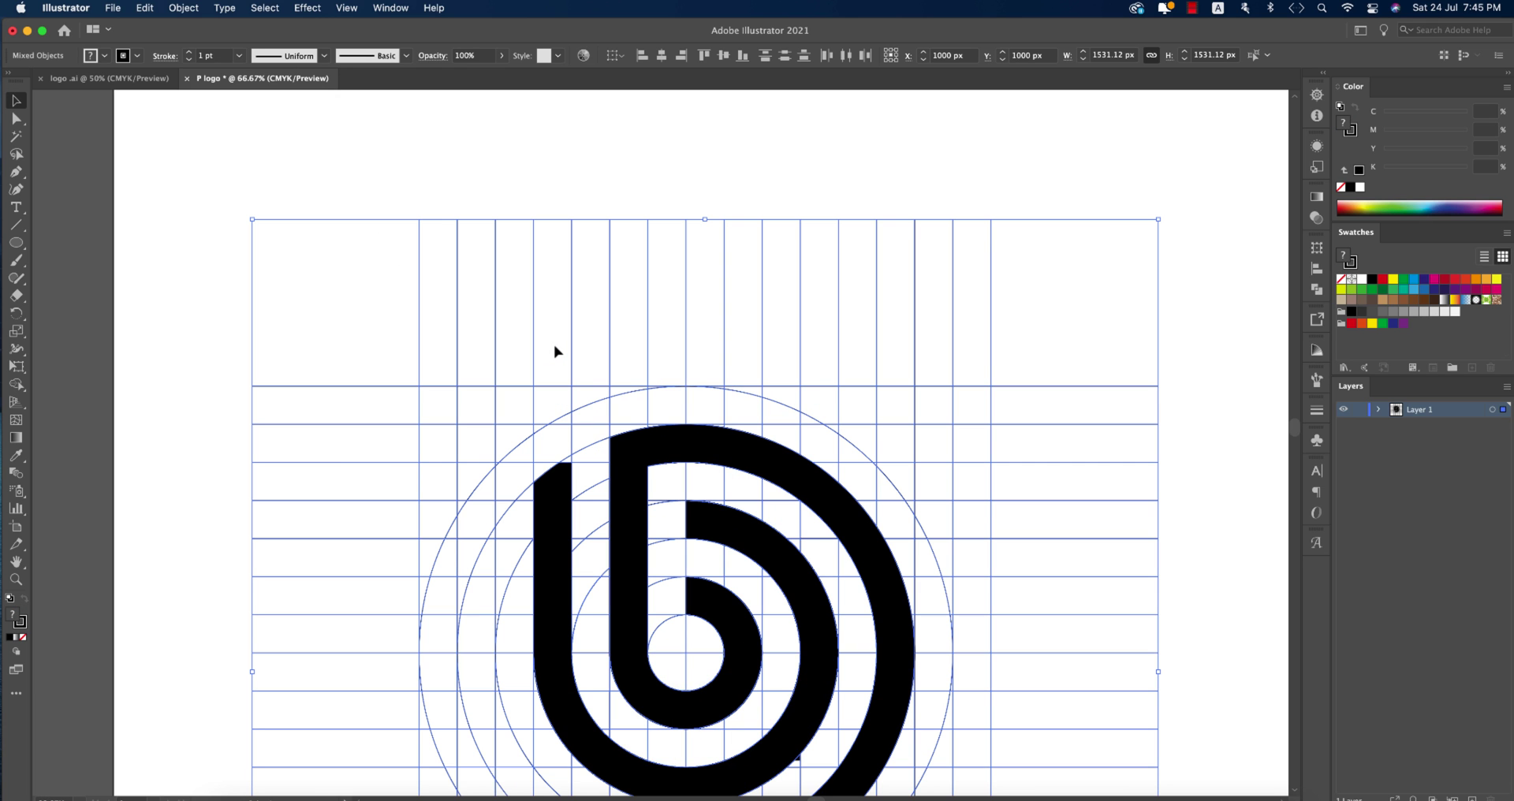
{"action": "key", "text": "shift+m"}
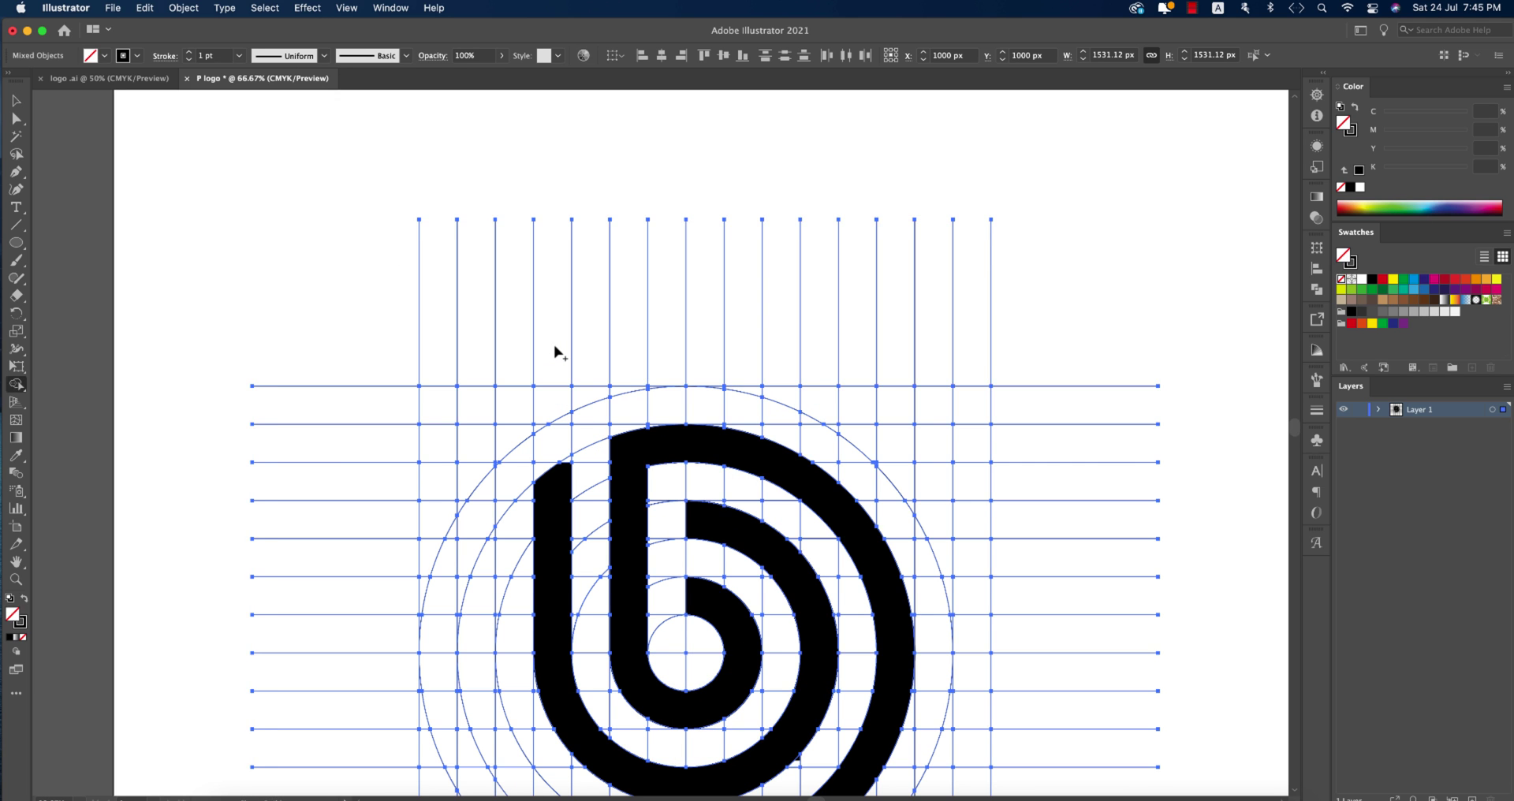
{"action": "scroll", "coordinate": [575, 467], "scroll_direction": "up", "scroll_amount": 2}
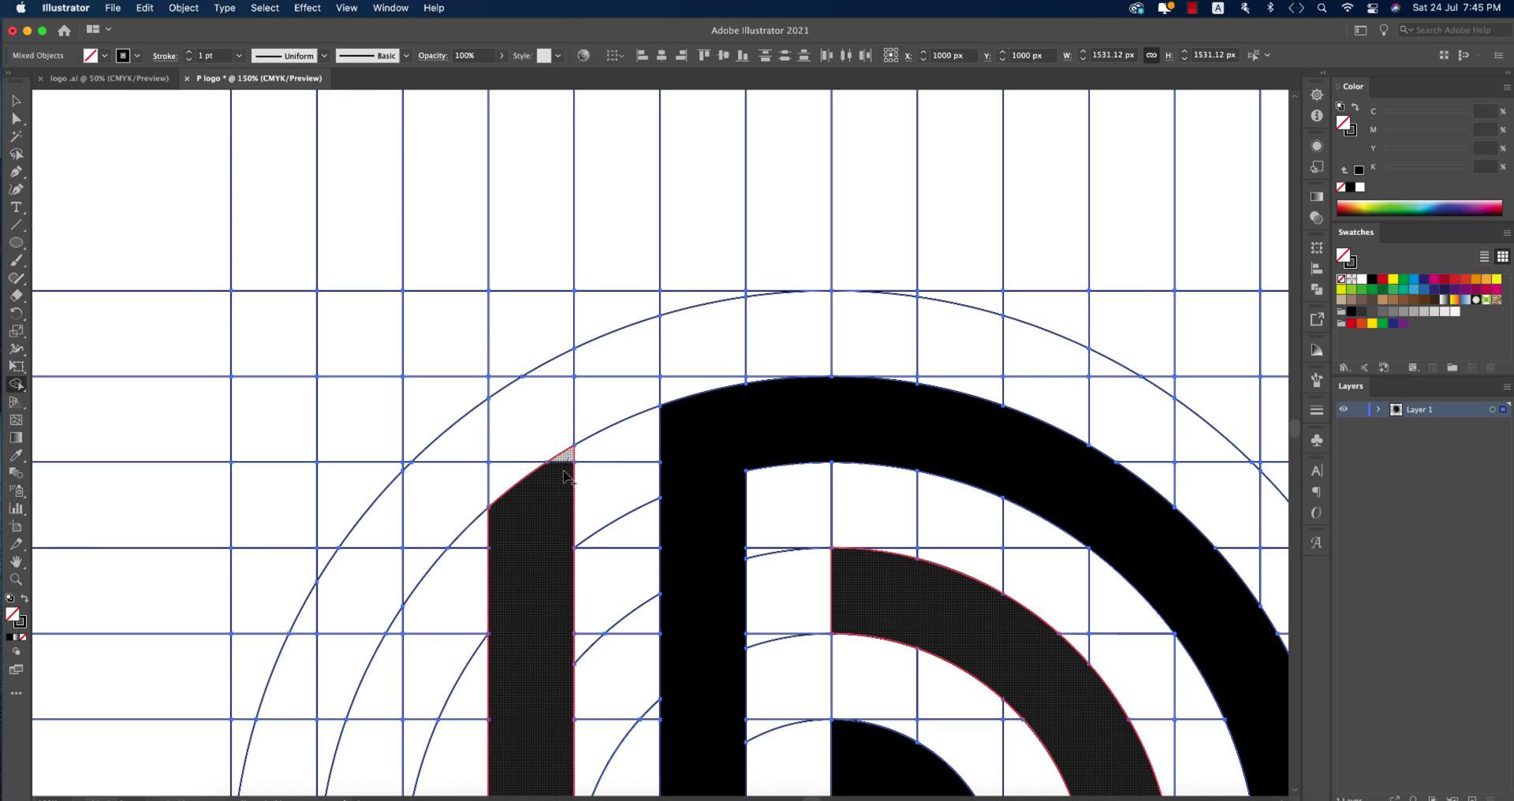
{"action": "left_click", "coordinate": [24, 599]}
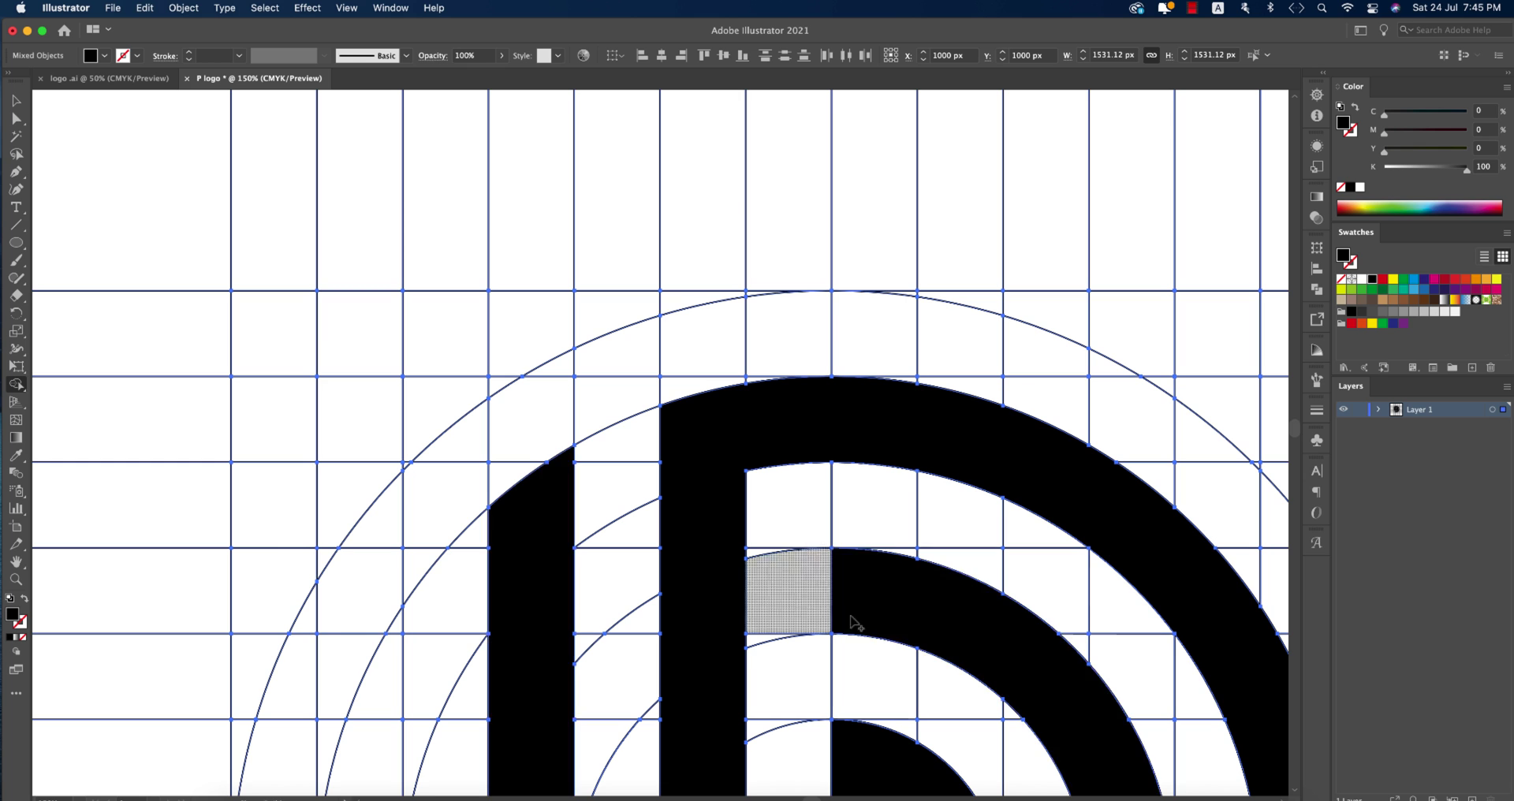
{"action": "left_click", "coordinate": [550, 529]}
{"action": "scroll", "coordinate": [789, 473], "scroll_direction": "down", "scroll_amount": 10}
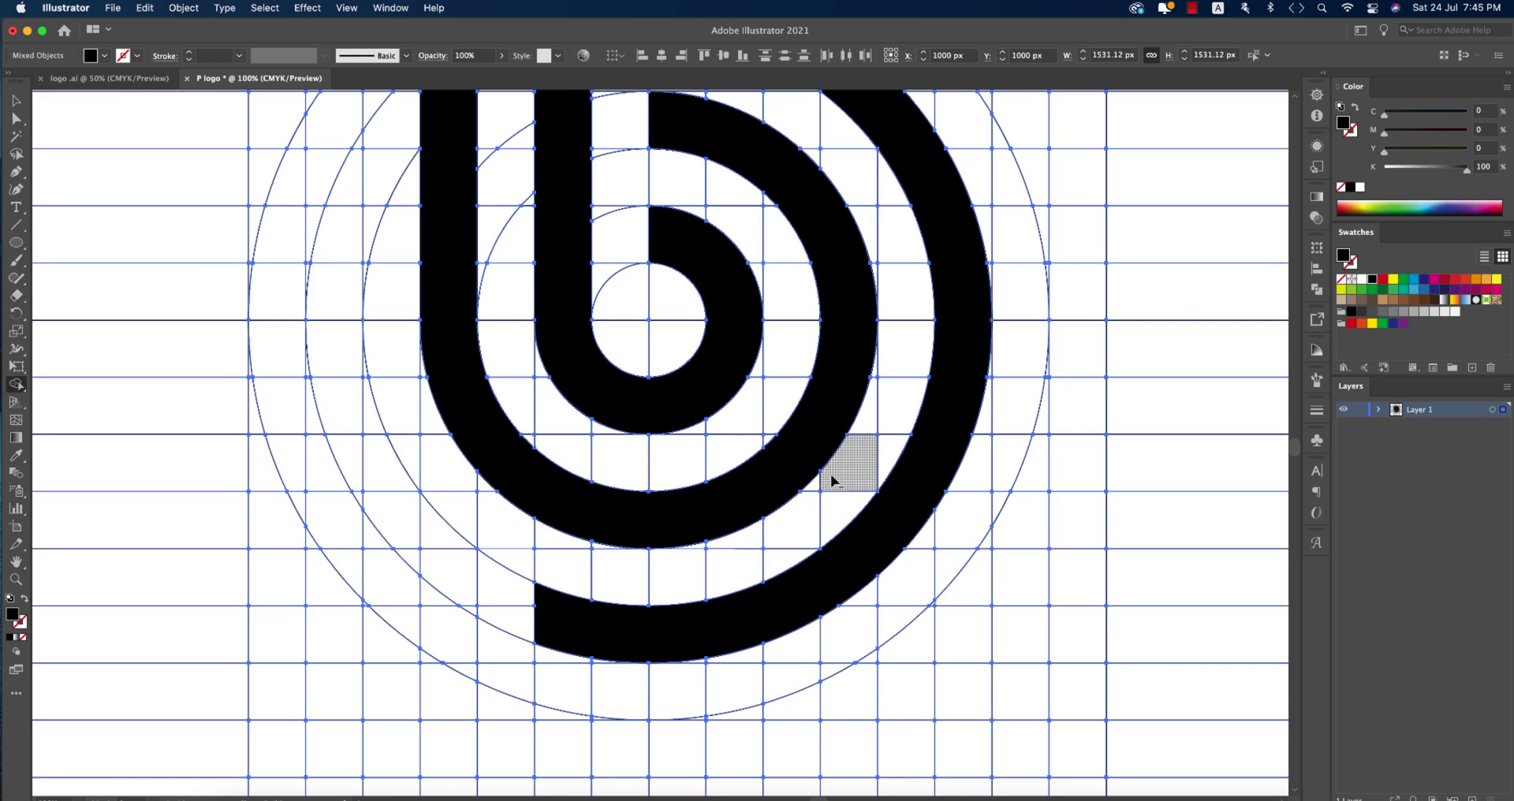
{"action": "scroll", "coordinate": [829, 484], "scroll_direction": "down", "scroll_amount": 2}
{"action": "scroll", "coordinate": [833, 481], "scroll_direction": "down", "scroll_amount": 2}
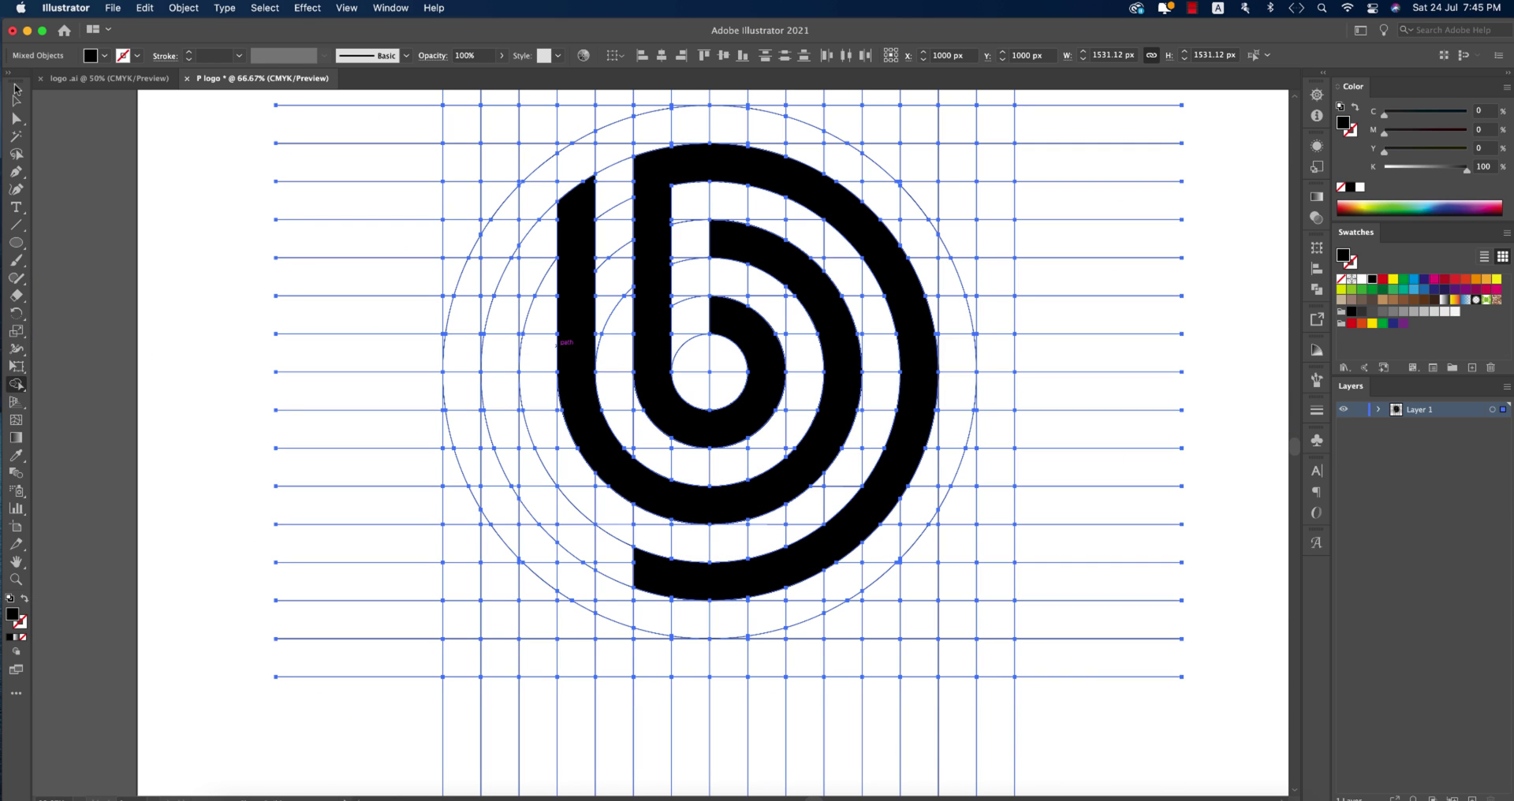
Step: Magic-Wand select the construction lines and circles, set fill to None and delete them
{"action": "left_click", "coordinate": [14, 100]}
{"action": "scroll", "coordinate": [247, 366], "scroll_direction": "down", "scroll_amount": 3}
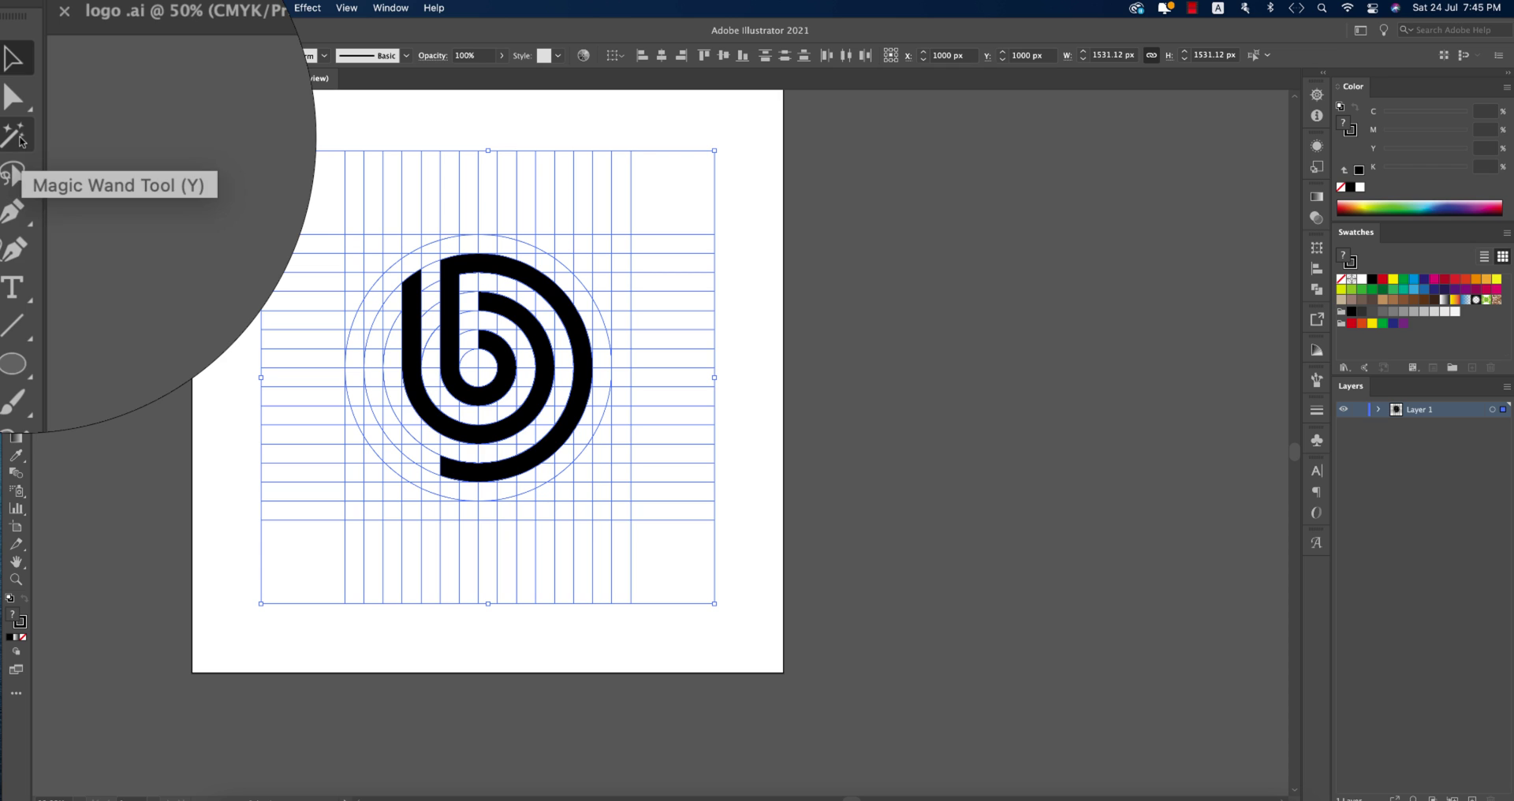
{"action": "left_click", "coordinate": [16, 136]}
{"action": "left_click", "coordinate": [344, 192]}
{"action": "key", "text": "slash"}
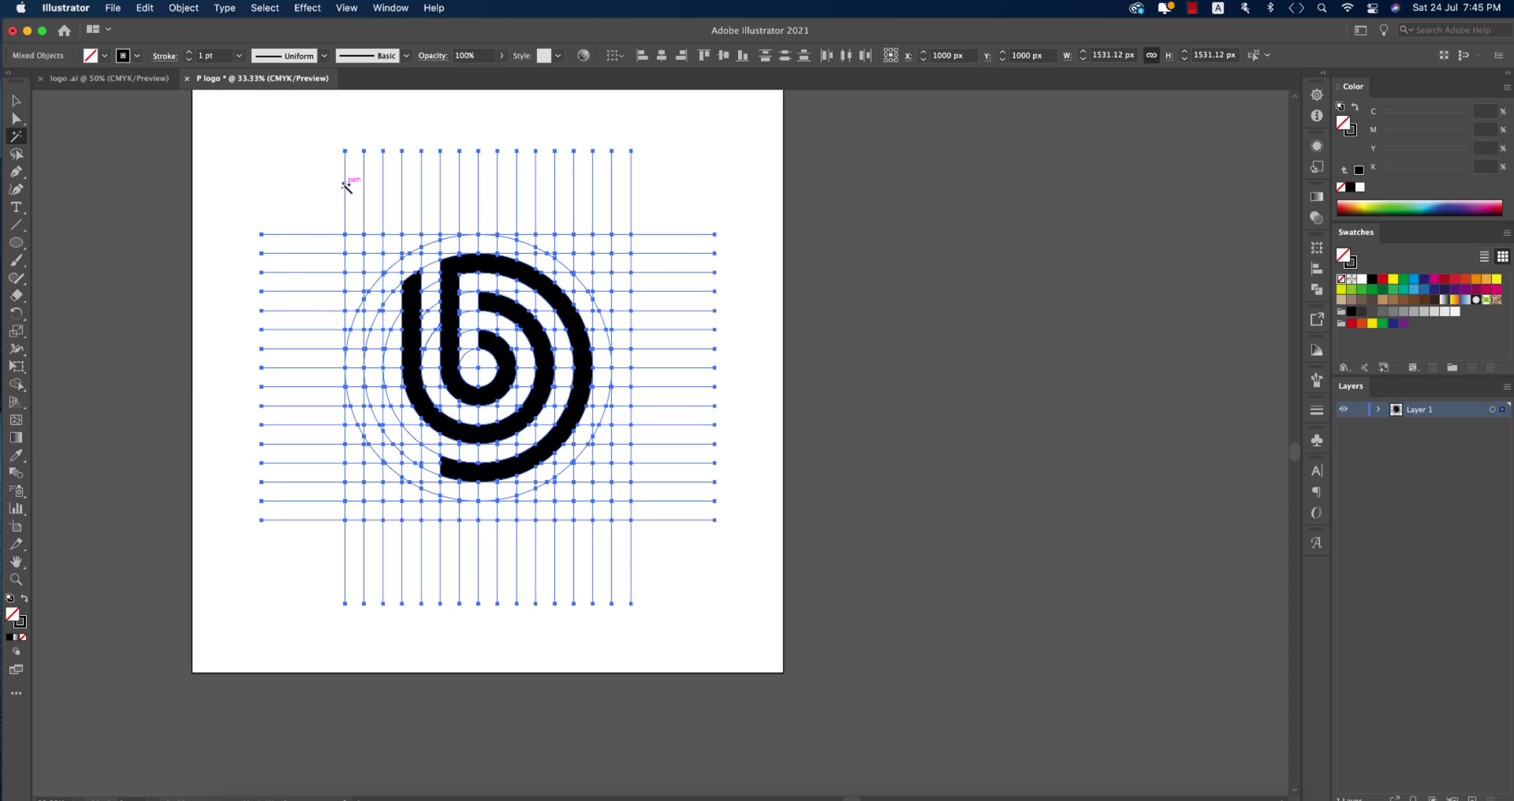
{"action": "key", "text": "Delete"}
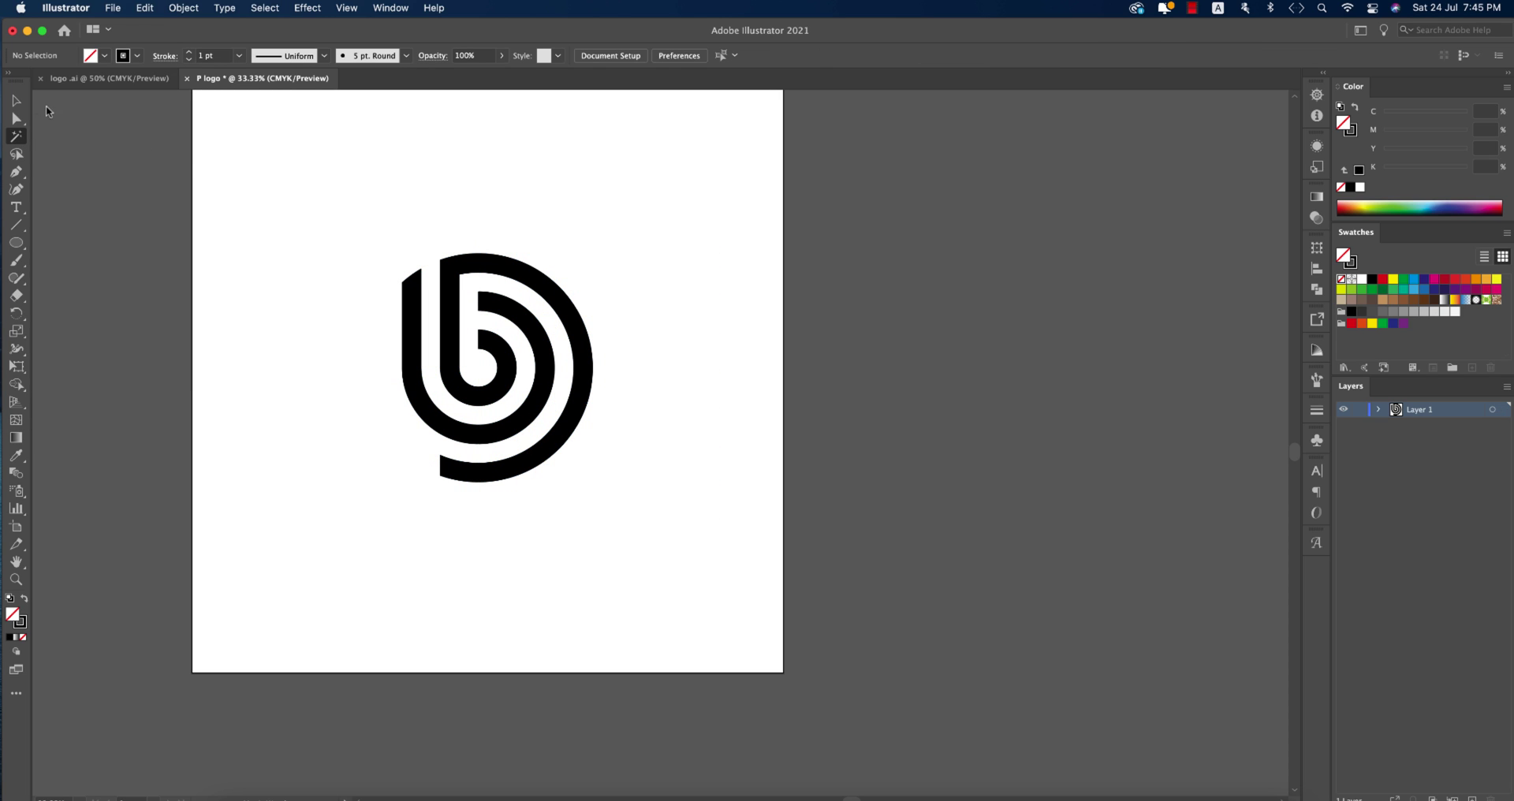
Step: Select the logo and rotate it about 90°
{"action": "left_click", "coordinate": [14, 103]}
{"action": "left_click_drag", "start_coordinate": [364, 221], "coordinate": [677, 600]}
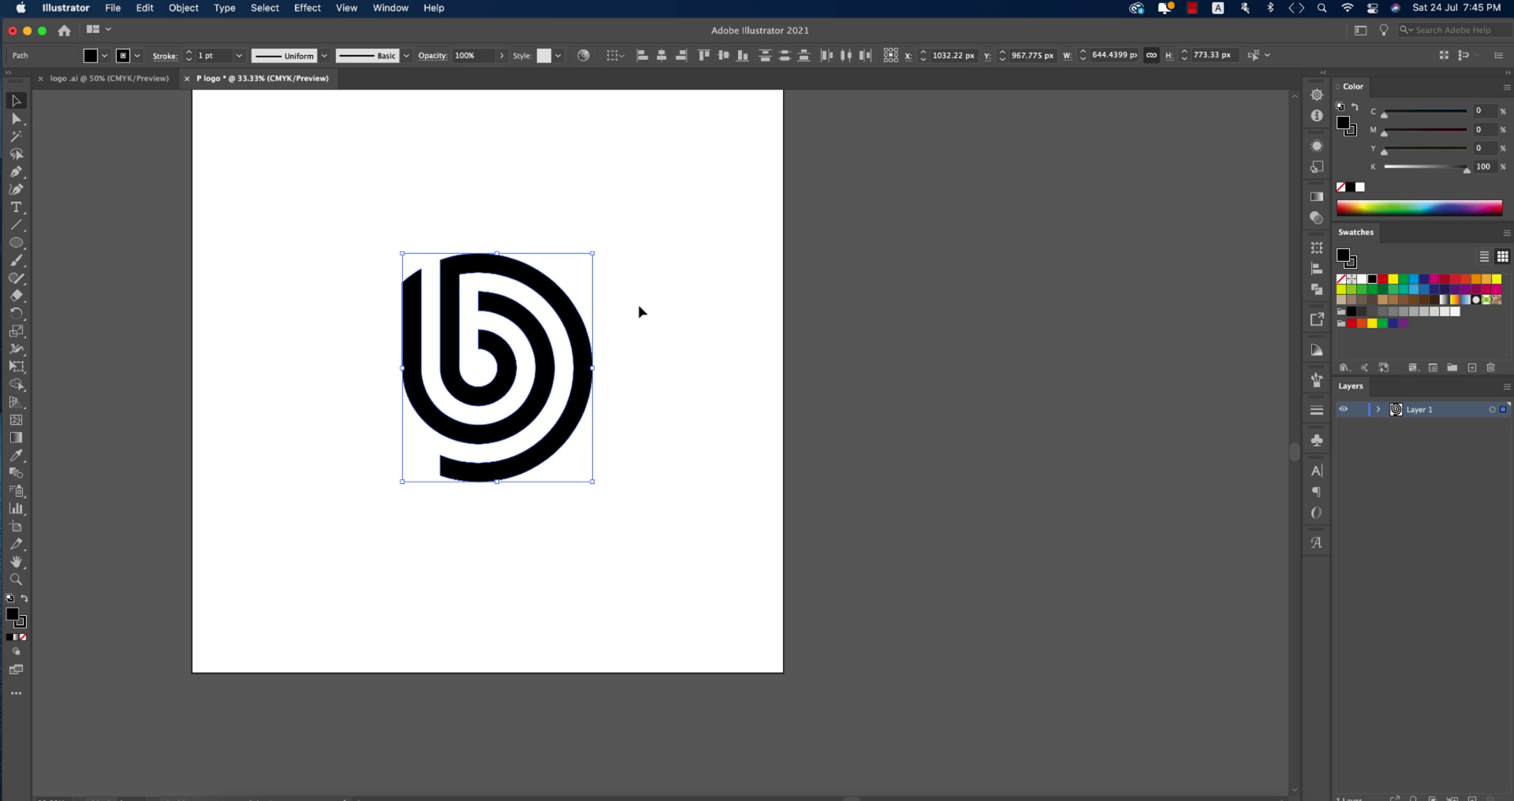
{"action": "left_click_drag", "start_coordinate": [601, 251], "coordinate": [311, 608]}
Step: Reflect the logo across the vertical axis so it reads as a P
{"action": "right_click", "coordinate": [541, 408]}
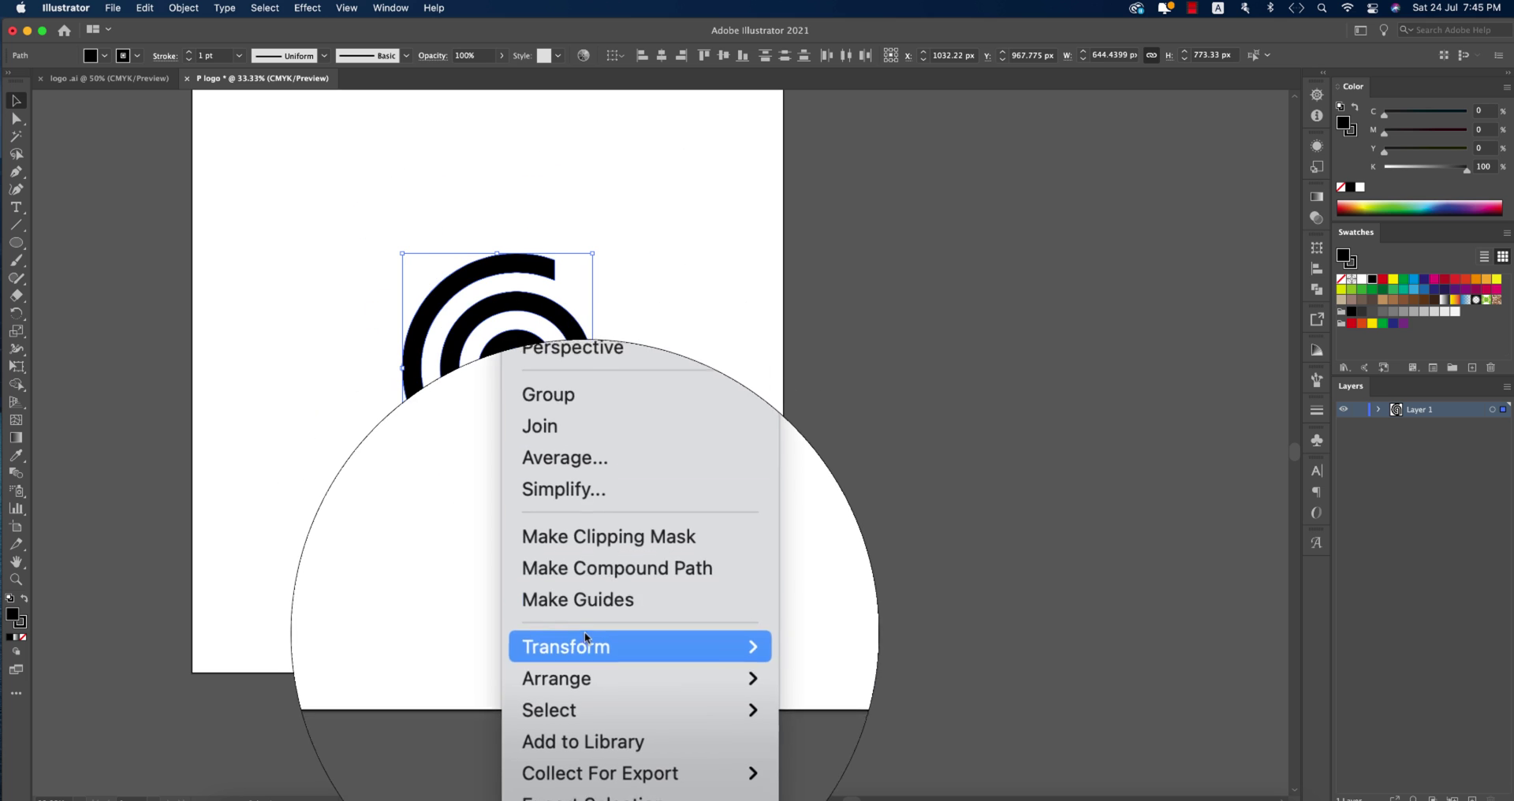
{"action": "mouse_move", "coordinate": [586, 641]}
{"action": "left_click", "coordinate": [708, 694]}
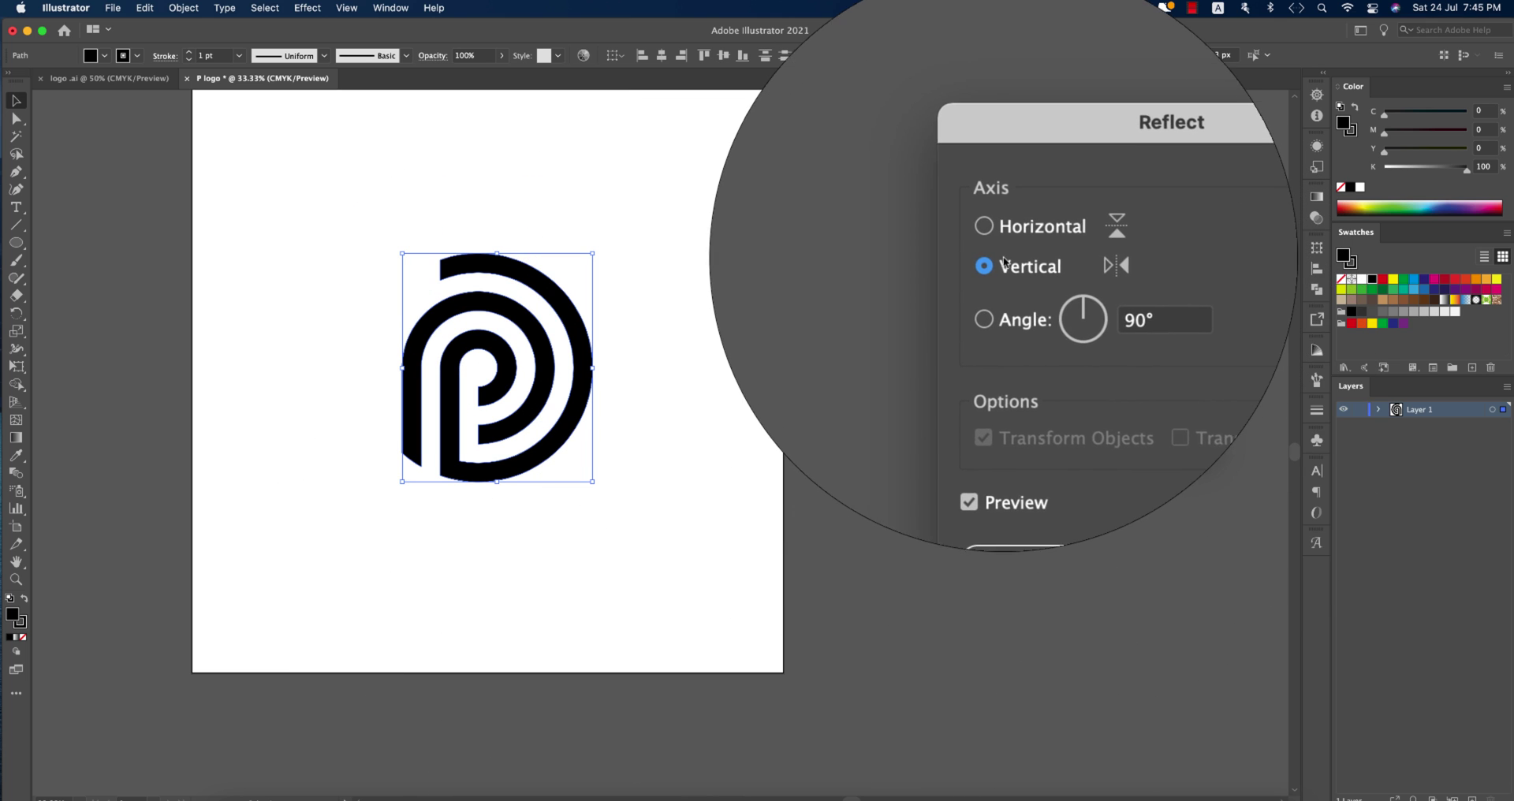
{"action": "left_click", "coordinate": [1141, 417]}
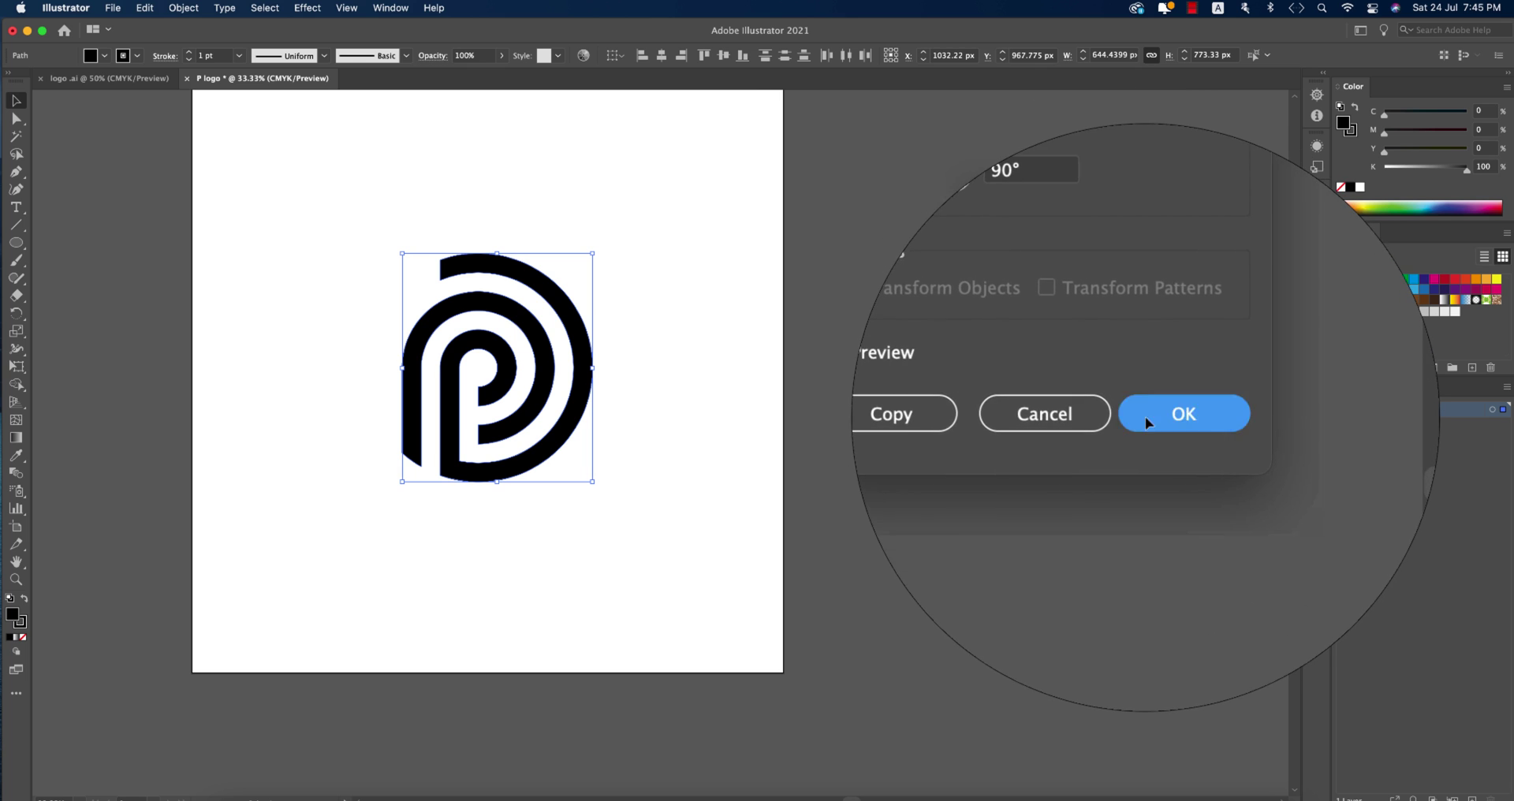
{"action": "left_click", "coordinate": [739, 533]}
{"action": "key", "text": "super+equal"}
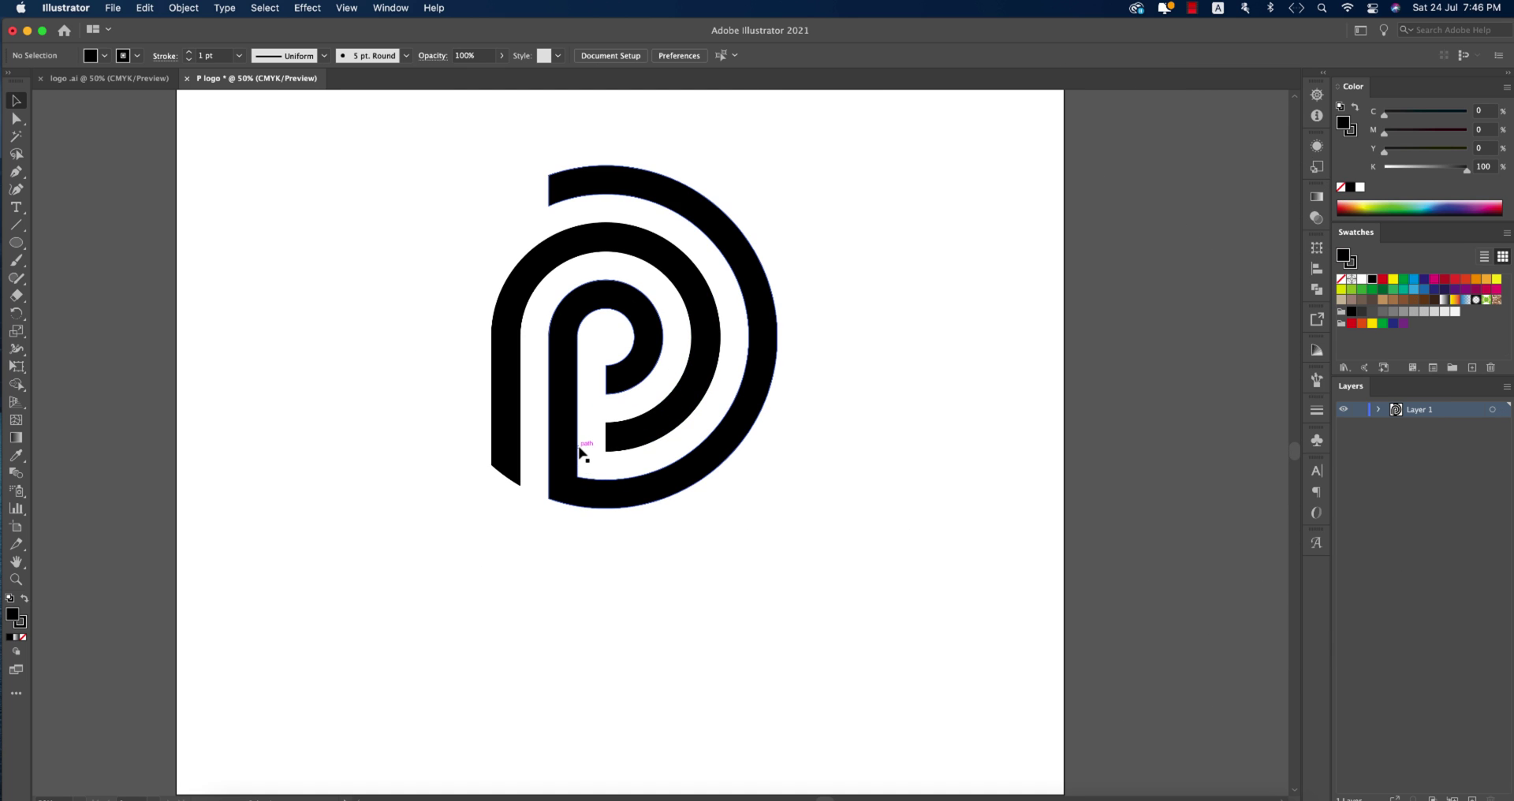
{"action": "scroll", "coordinate": [734, 612], "scroll_direction": "left", "scroll_amount": 2}
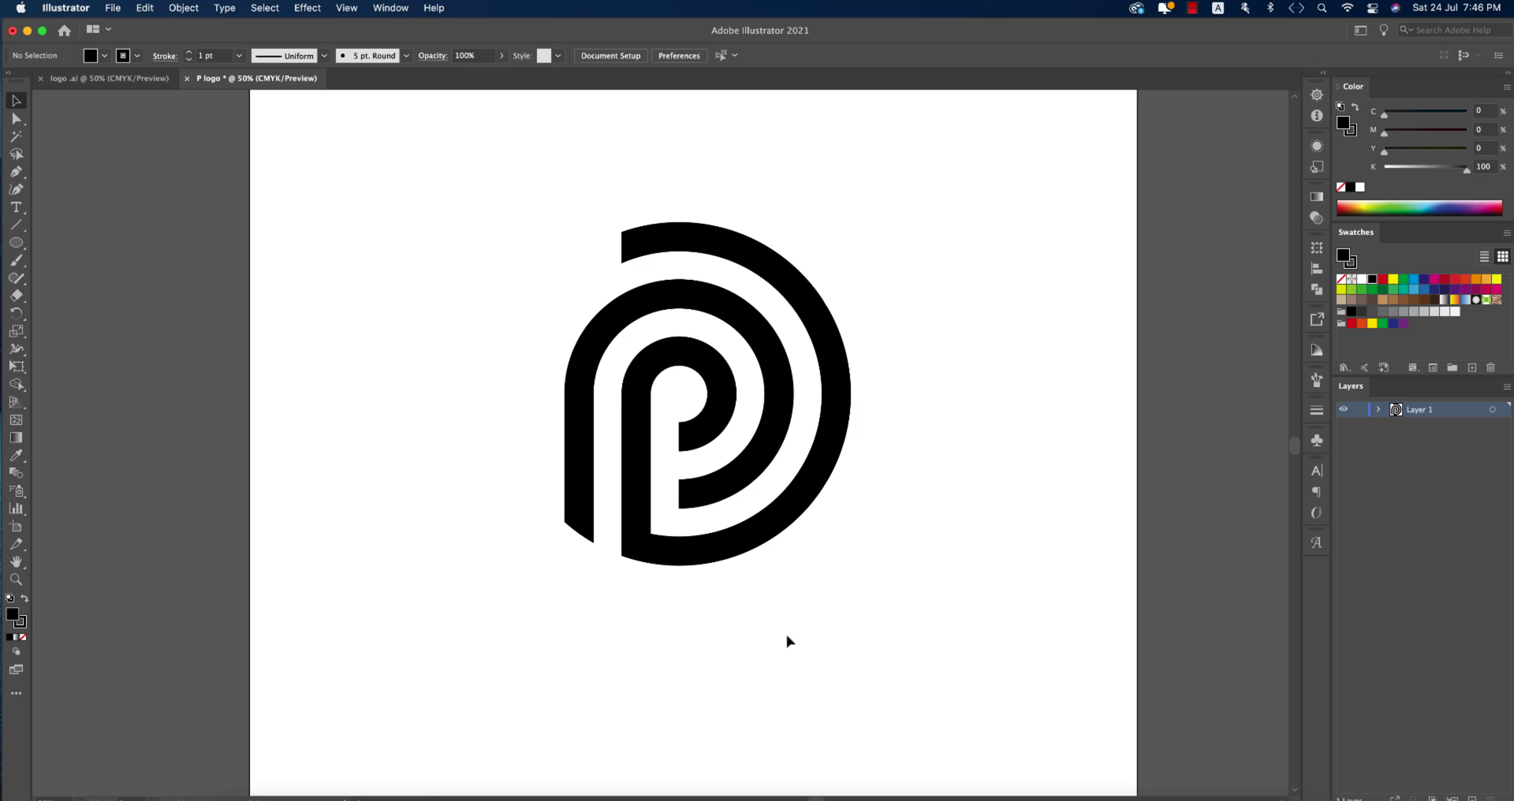
{"action": "key", "text": "super+minus"}
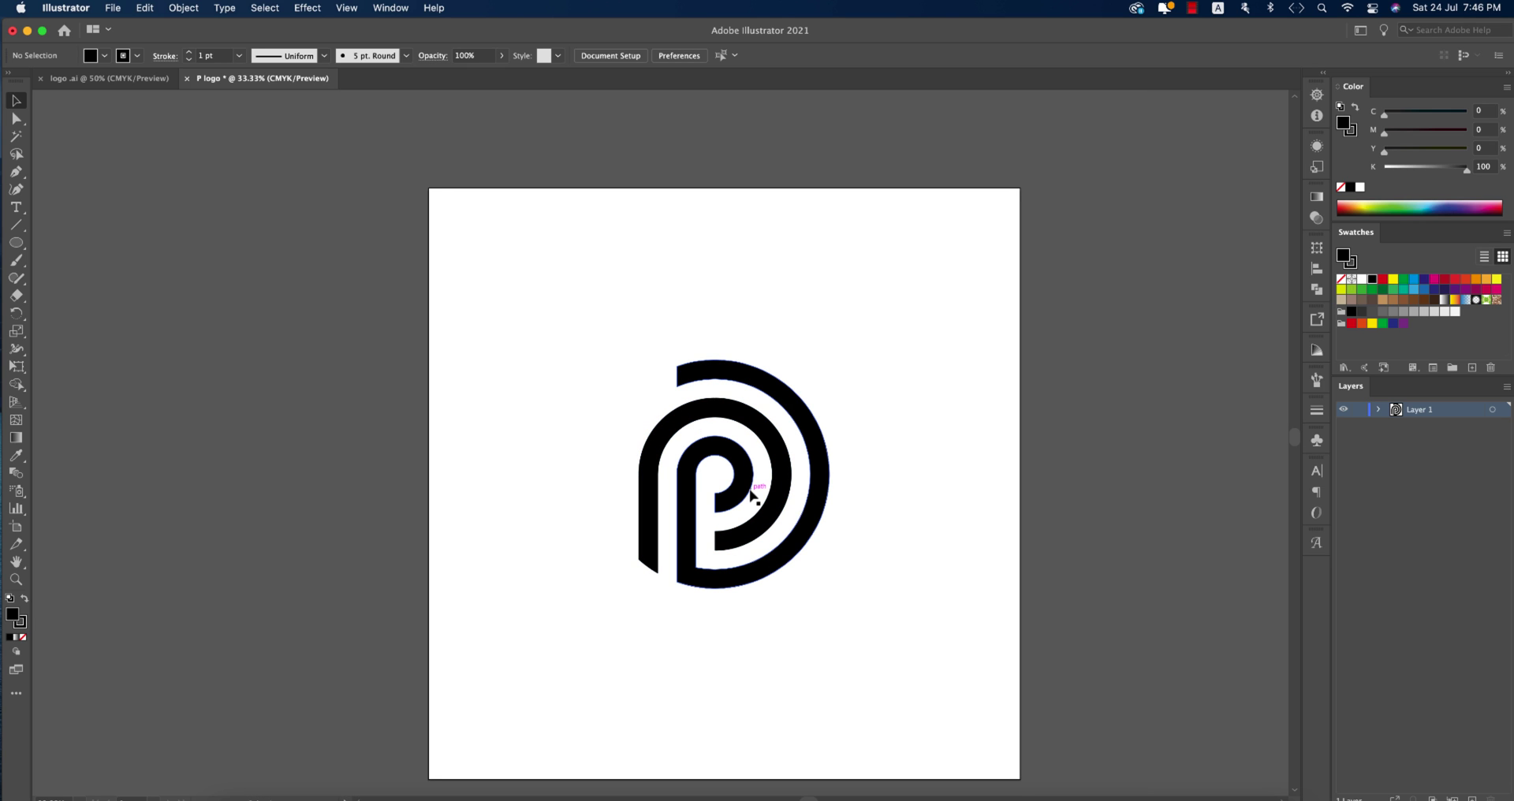
{"action": "scroll", "coordinate": [828, 510], "scroll_direction": "right", "scroll_amount": 3}
{"action": "key", "text": "super+minus"}
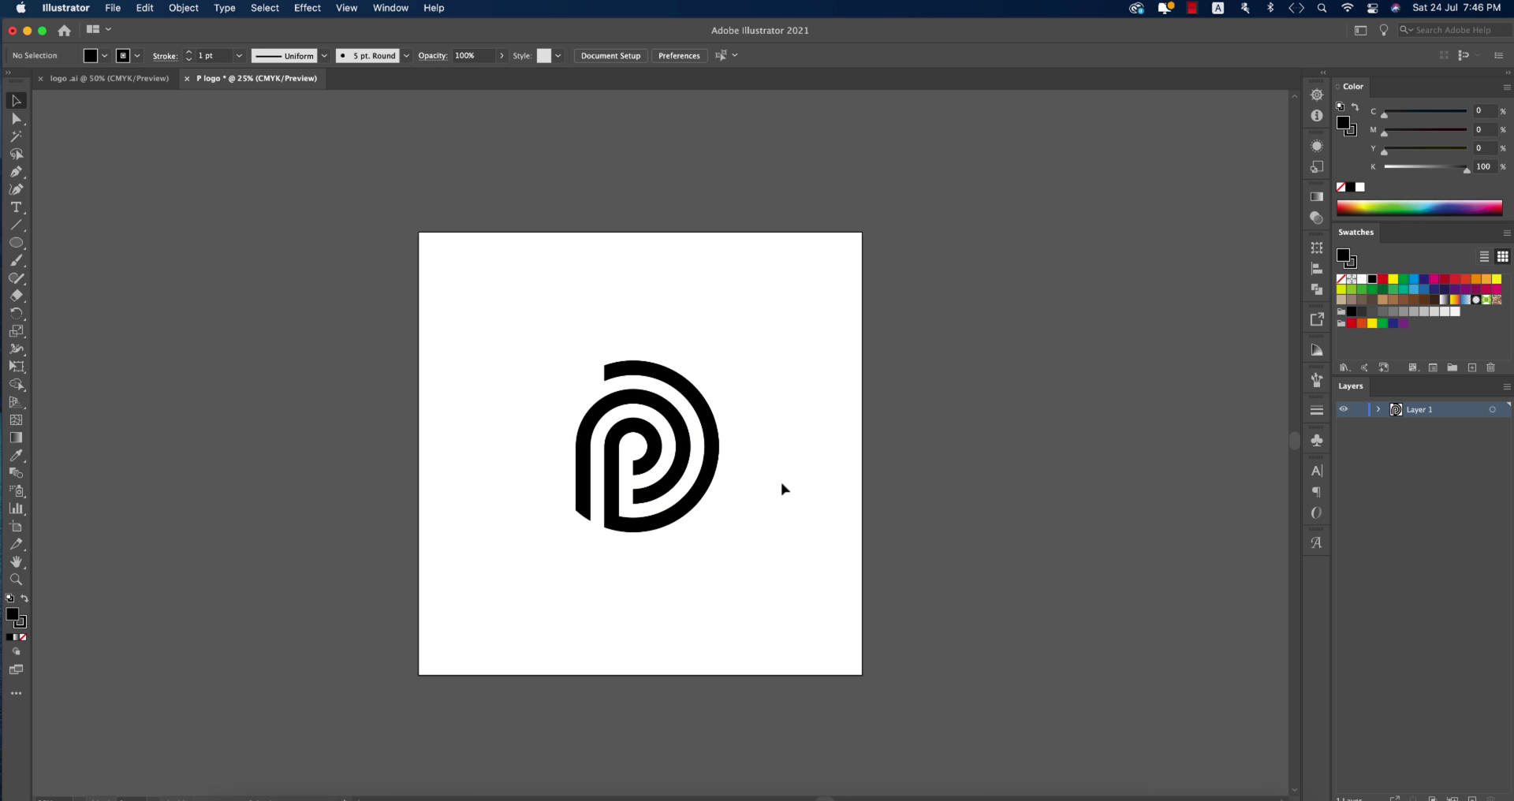
{"action": "scroll", "coordinate": [781, 490], "scroll_direction": "right", "scroll_amount": 5}
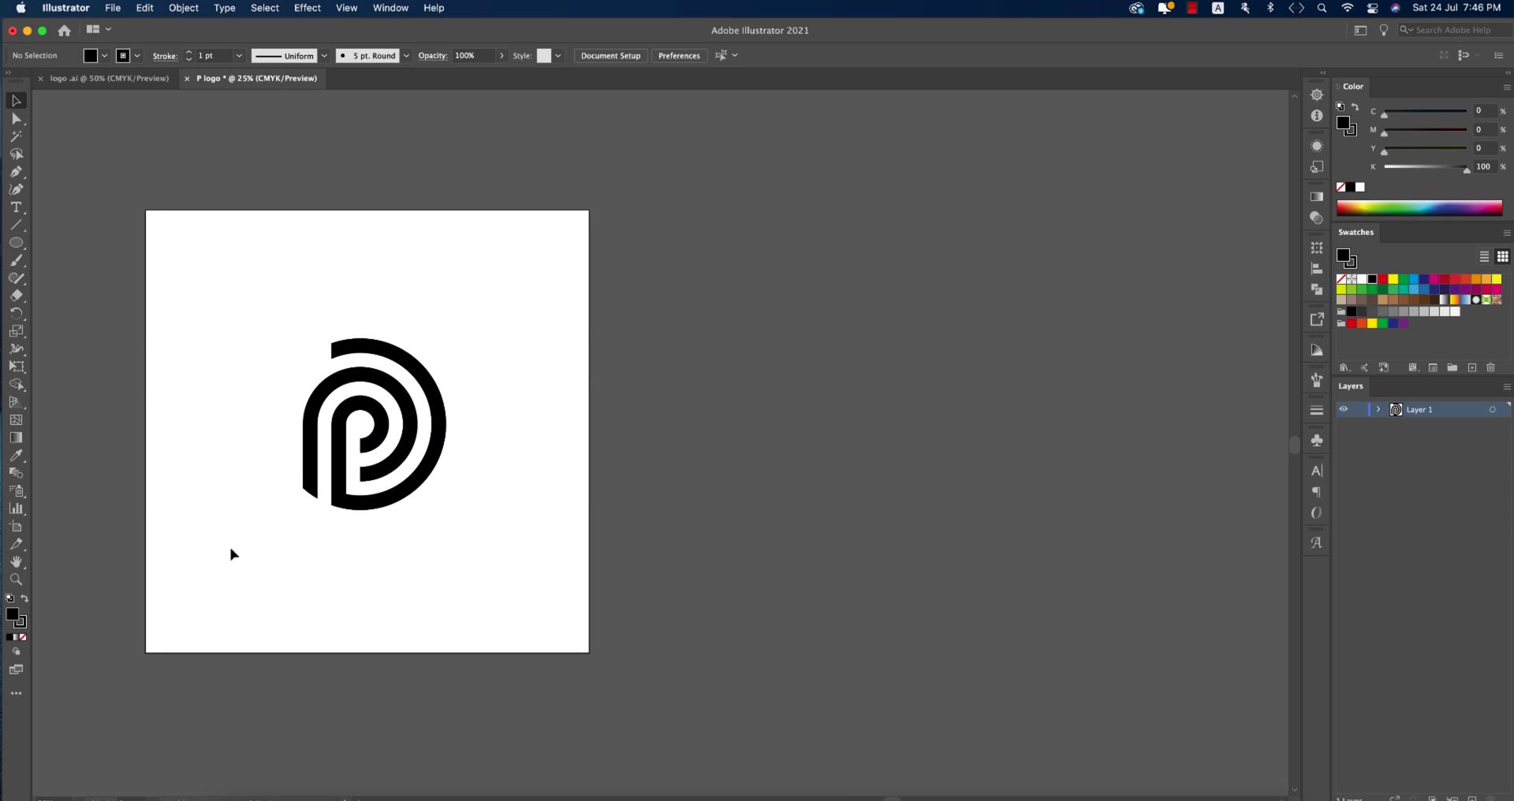
Step: Duplicate the artboard to the right as Artboard 1 copy and select the copied logo's paths
{"action": "left_click", "coordinate": [15, 527]}
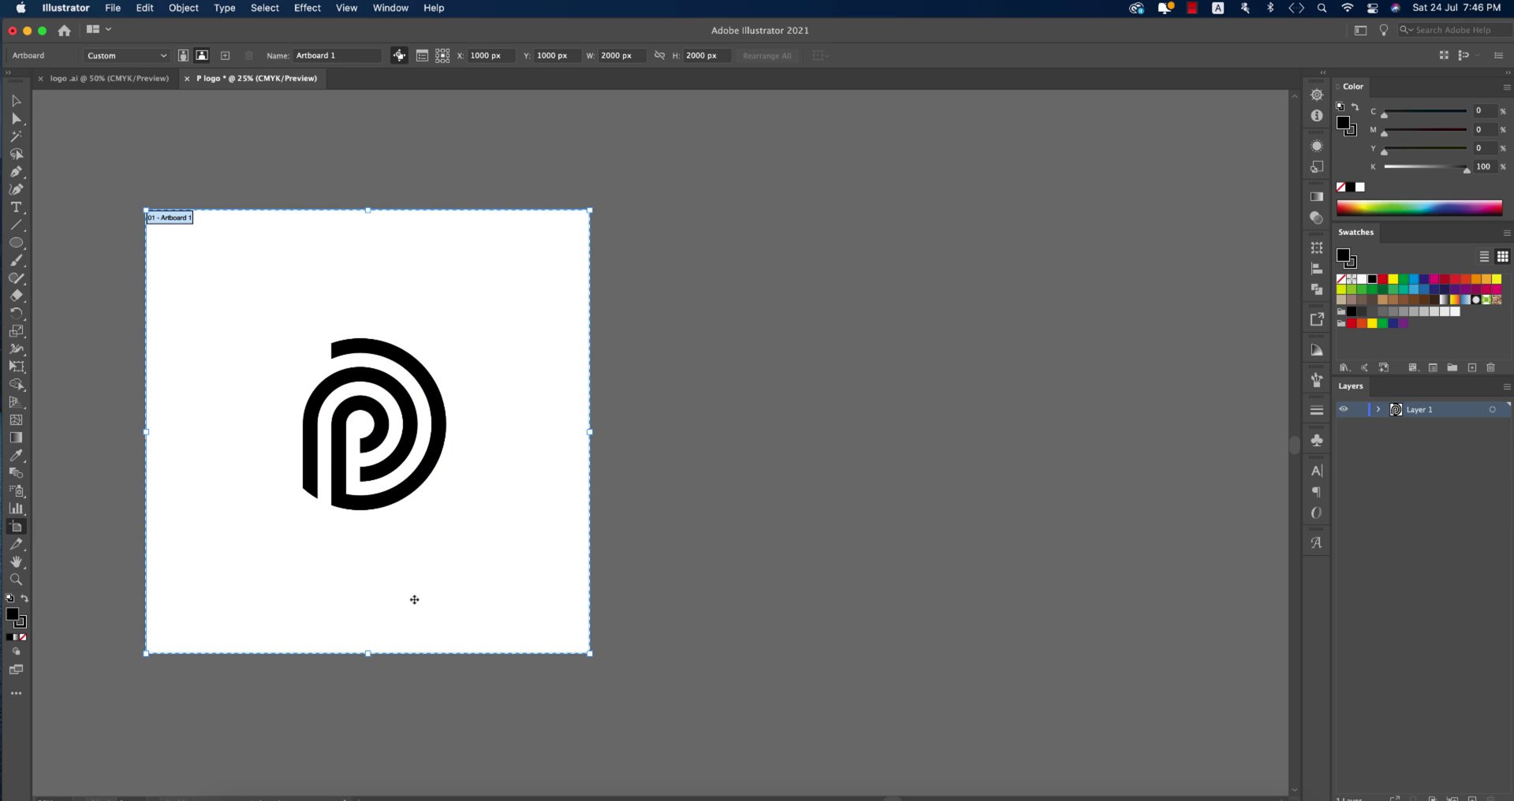
{"action": "left_click_drag", "start_coordinate": [521, 584], "coordinate": [994, 582]}
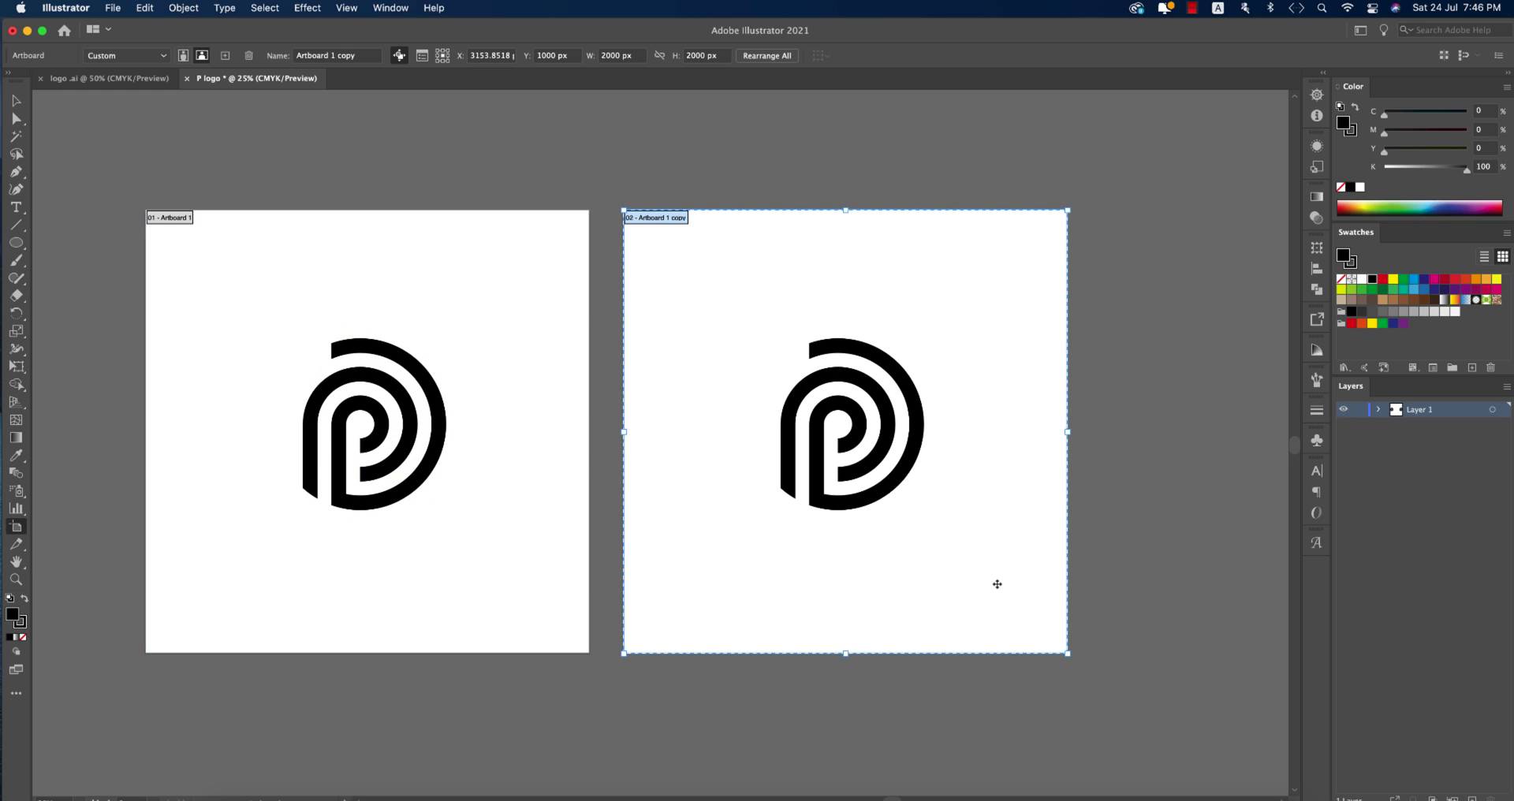
{"action": "key", "text": "v"}
{"action": "left_click", "coordinate": [923, 434]}
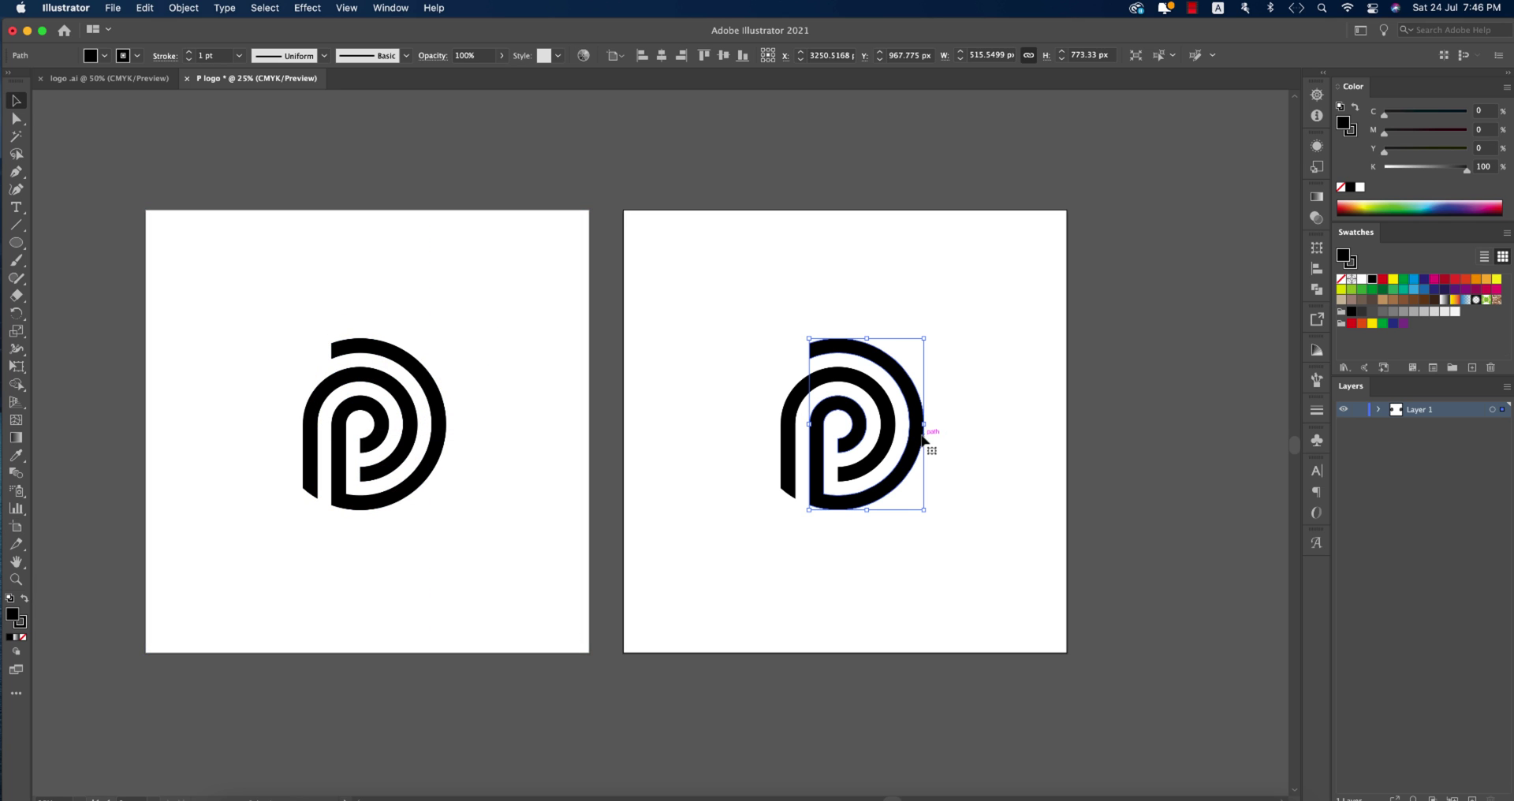
{"action": "key", "text": "super+a"}
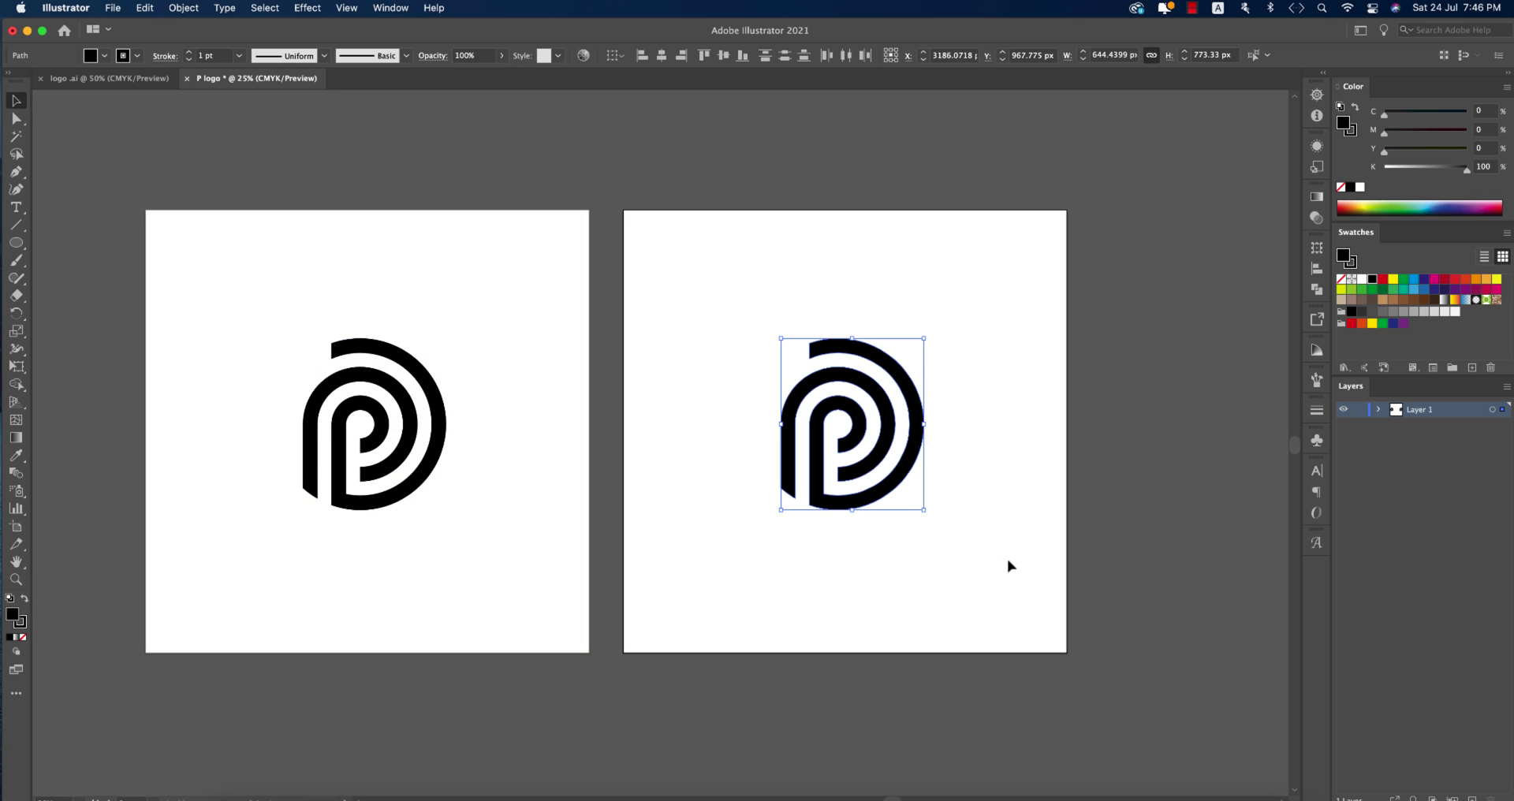
Step: Fill the copied P logo with a linear crimson-to-dark-purple gradient angled from top to bottom
{"action": "left_click", "coordinate": [1317, 197]}
{"action": "left_click", "coordinate": [1145, 224]}
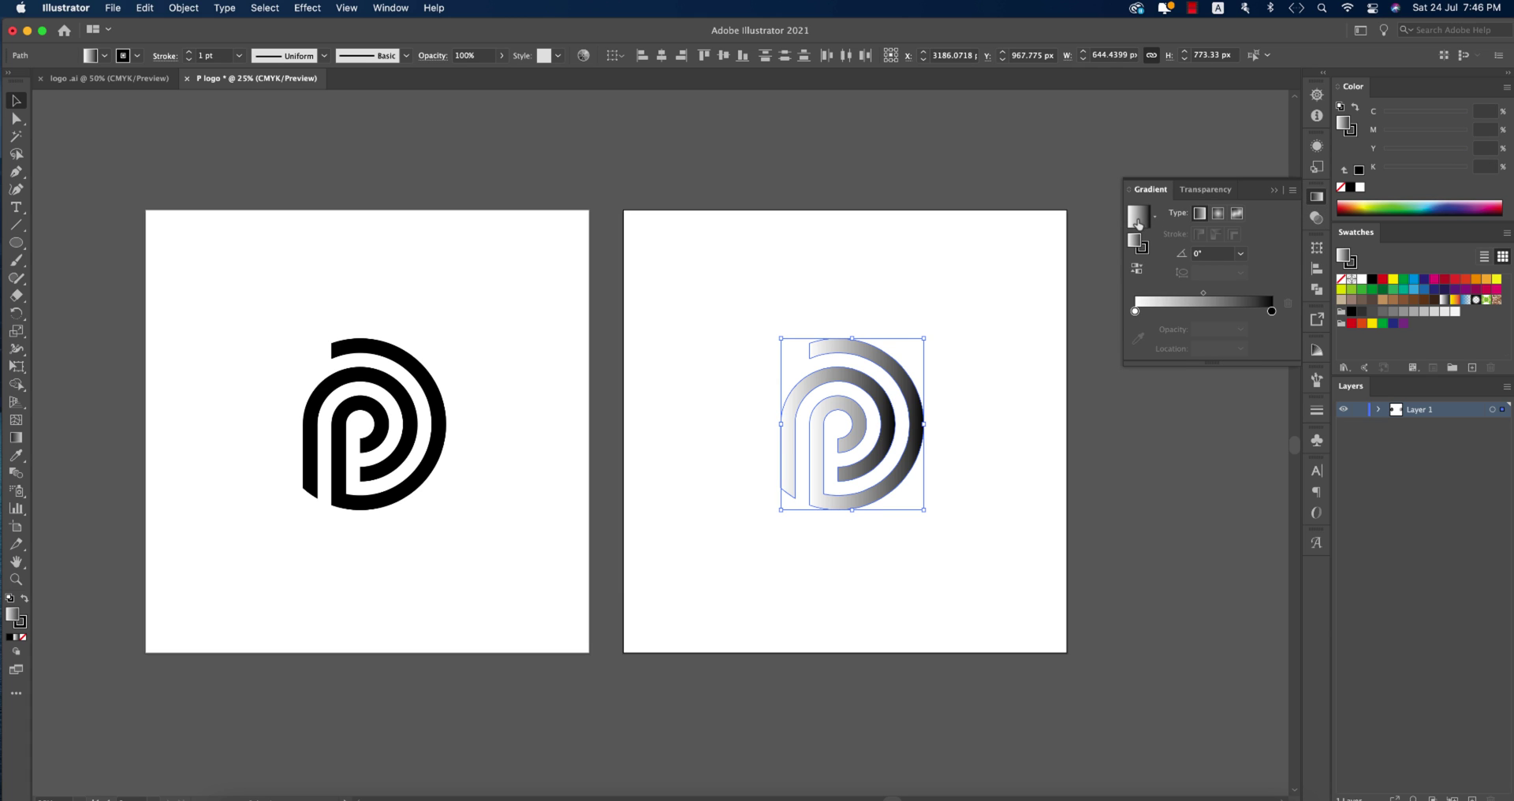
{"action": "double_click", "coordinate": [1135, 312]}
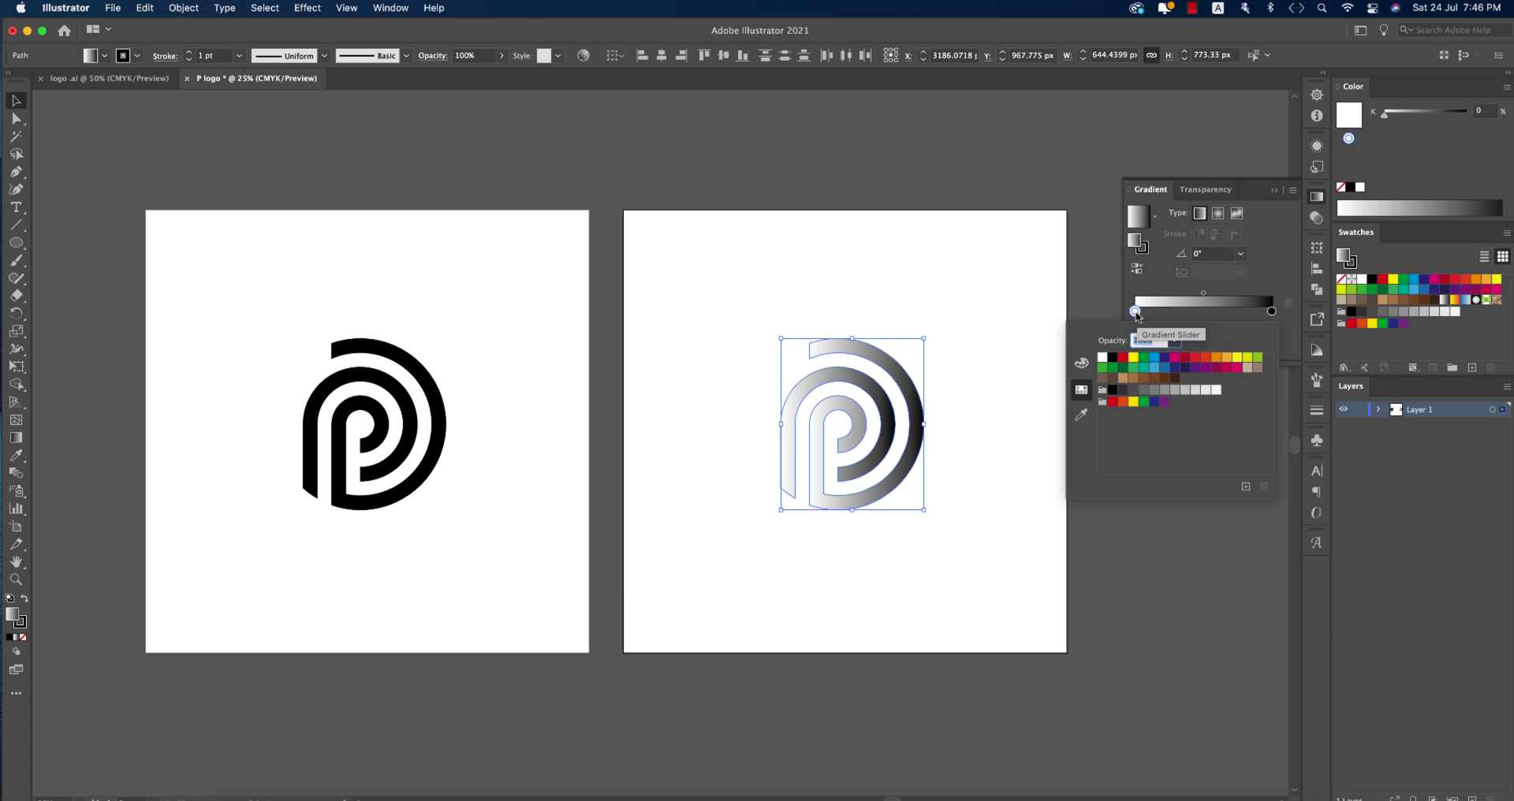
{"action": "left_click", "coordinate": [1216, 358]}
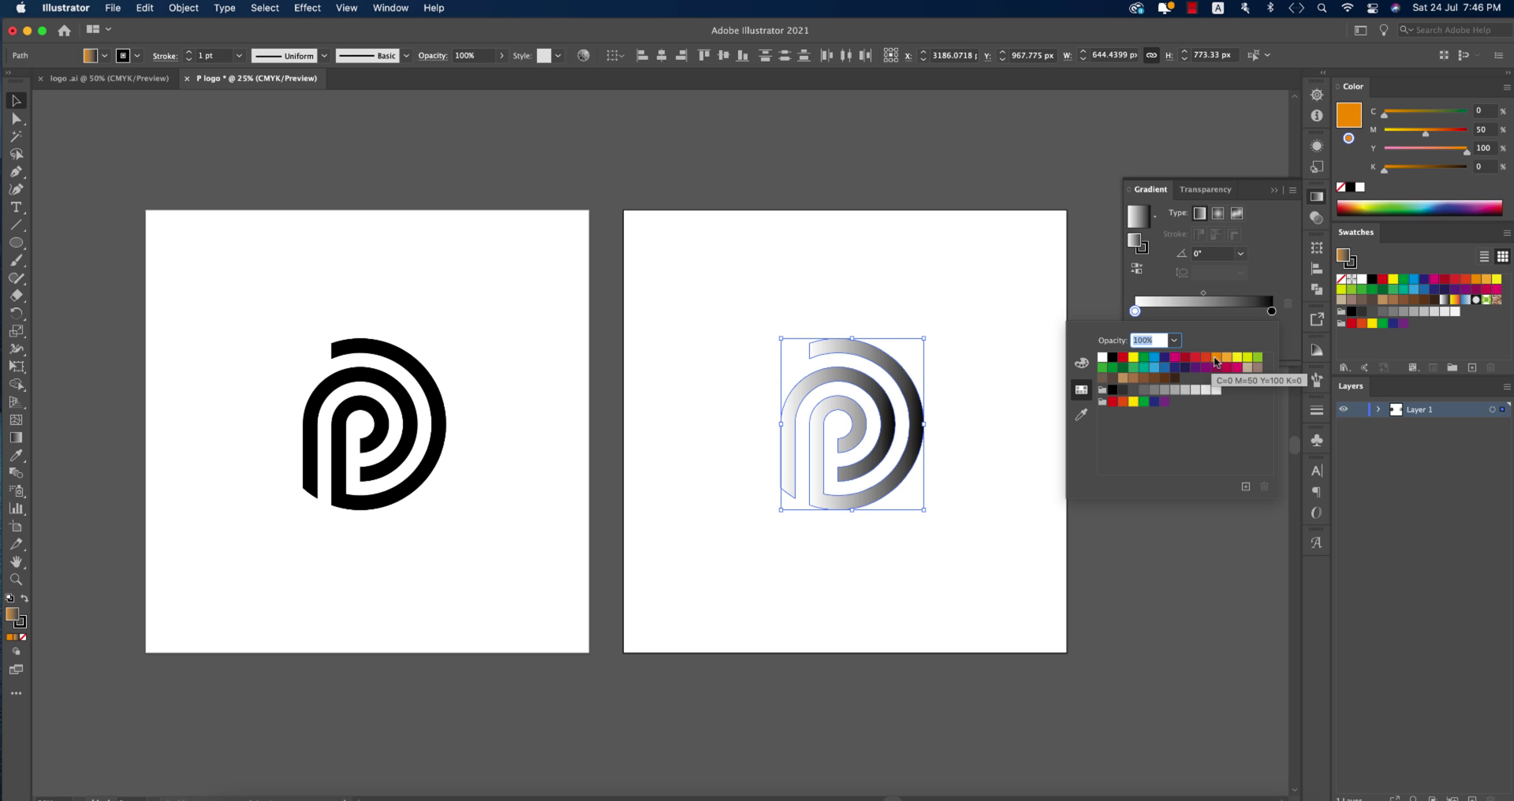
{"action": "double_click", "coordinate": [1271, 312]}
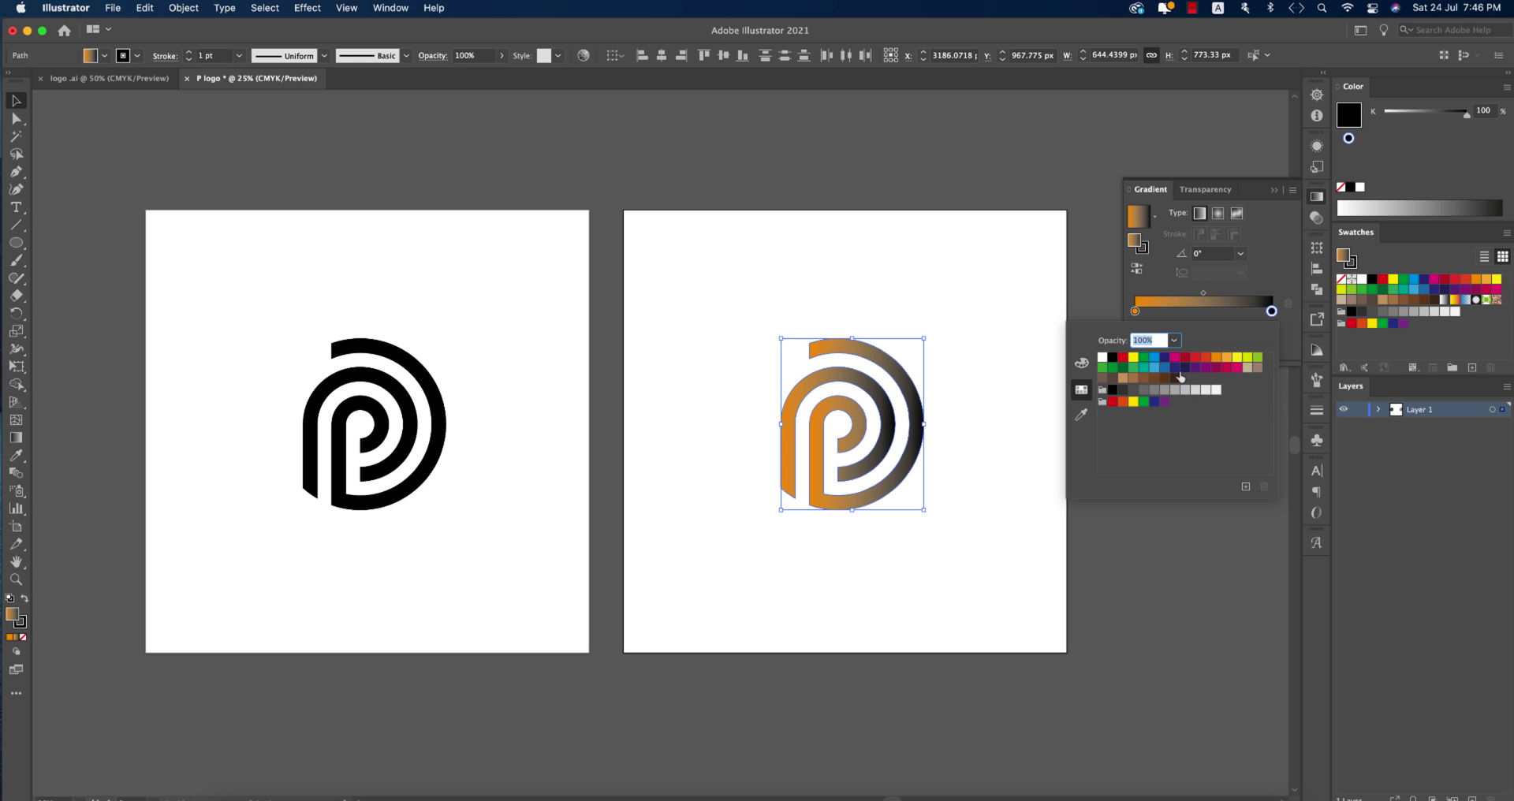
{"action": "left_click", "coordinate": [1185, 368]}
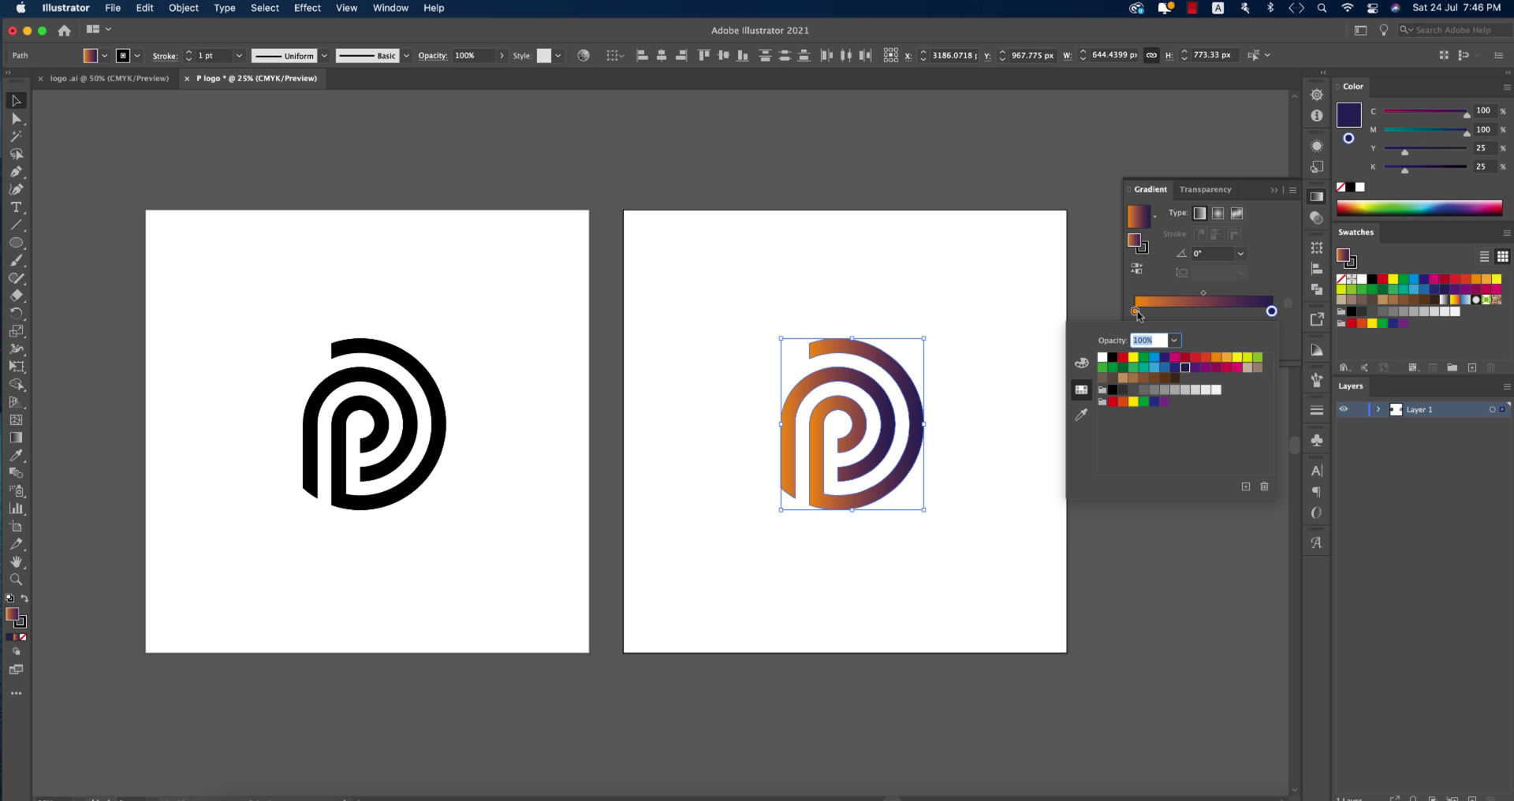
{"action": "double_click", "coordinate": [1136, 312]}
{"action": "left_click", "coordinate": [1185, 358]}
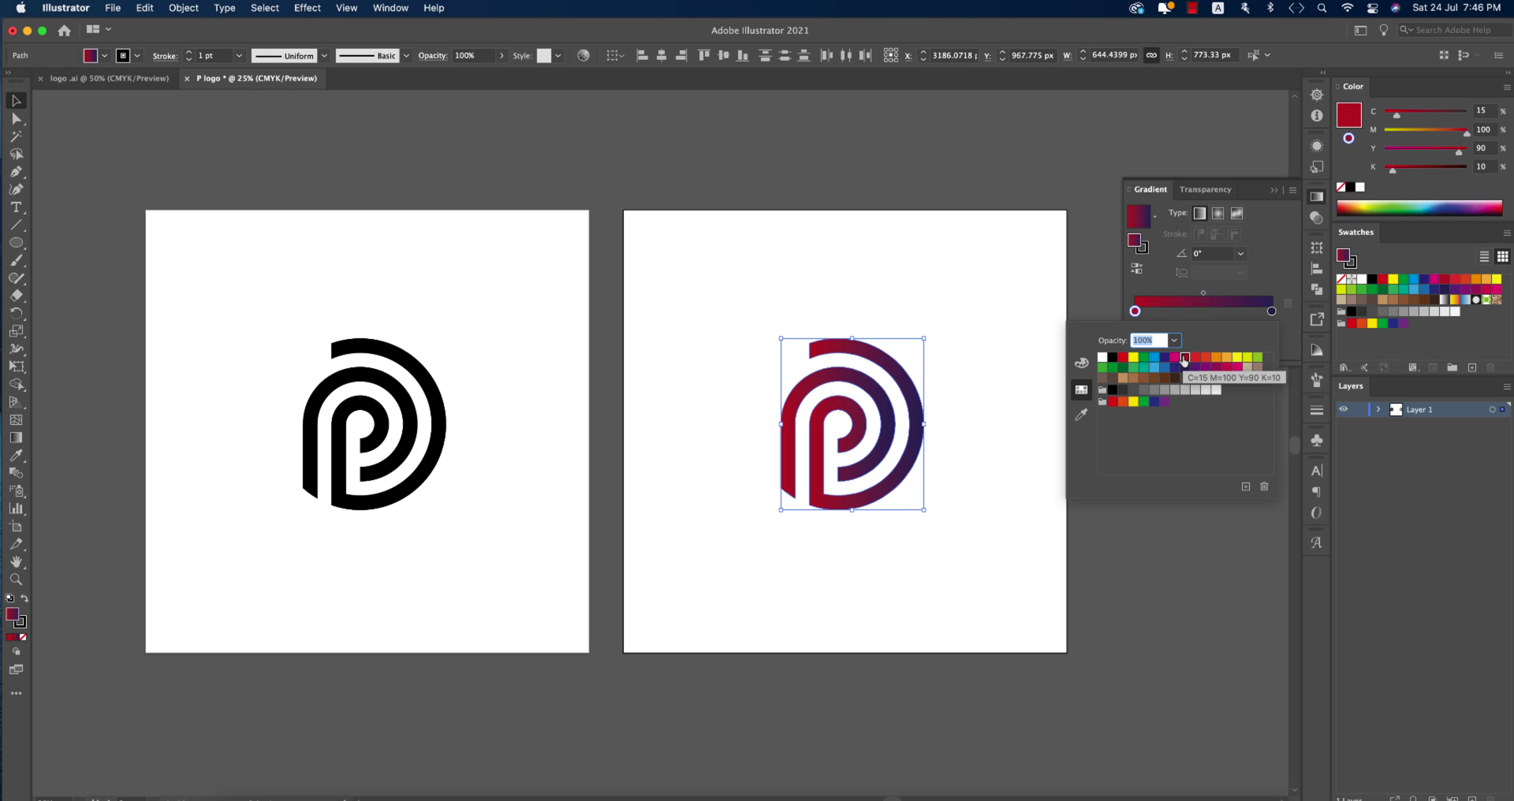
{"action": "left_click", "coordinate": [988, 444]}
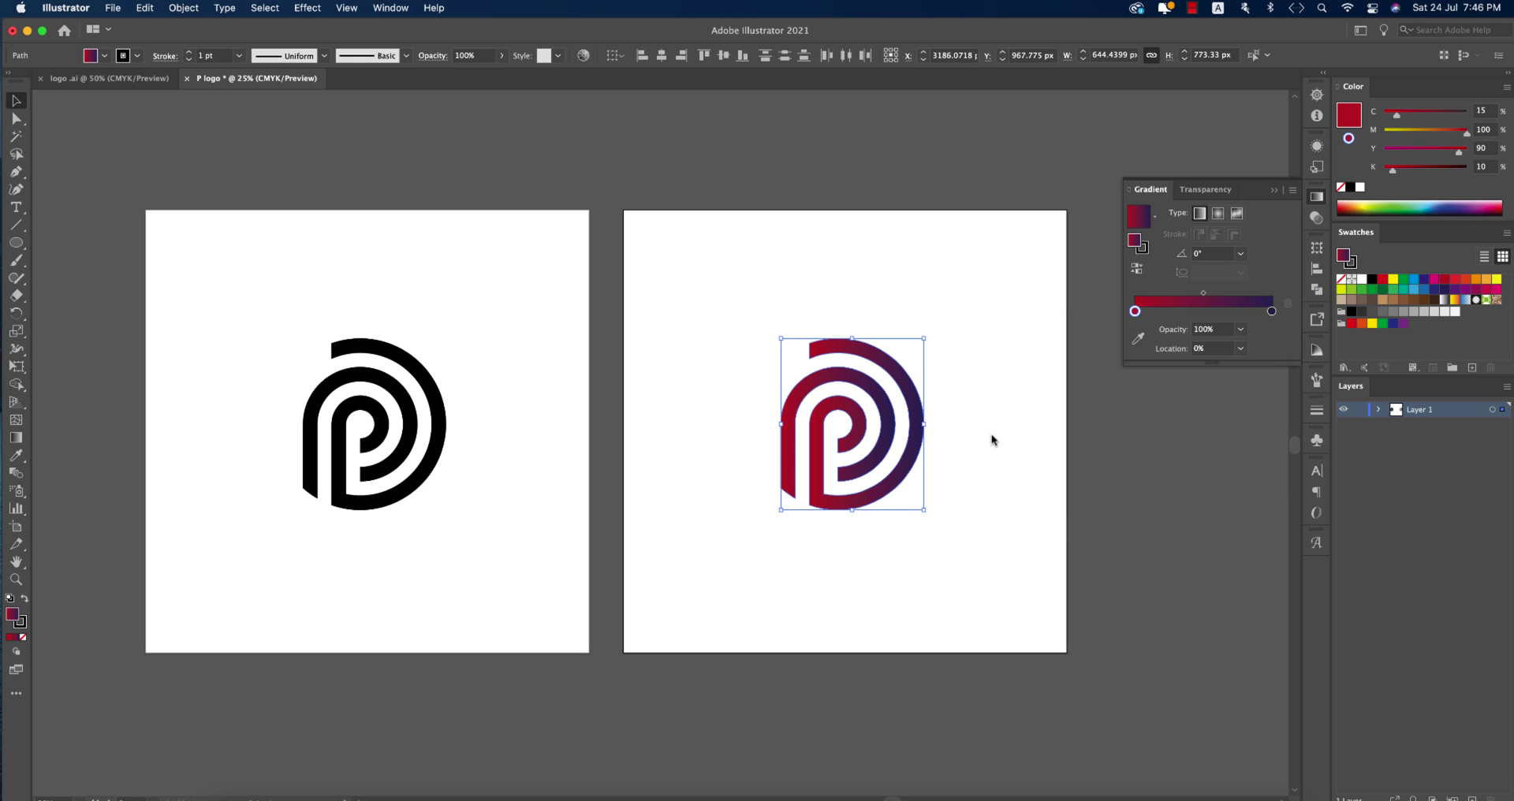
{"action": "key", "text": "g"}
{"action": "left_click_drag", "start_coordinate": [893, 301], "coordinate": [825, 550]}
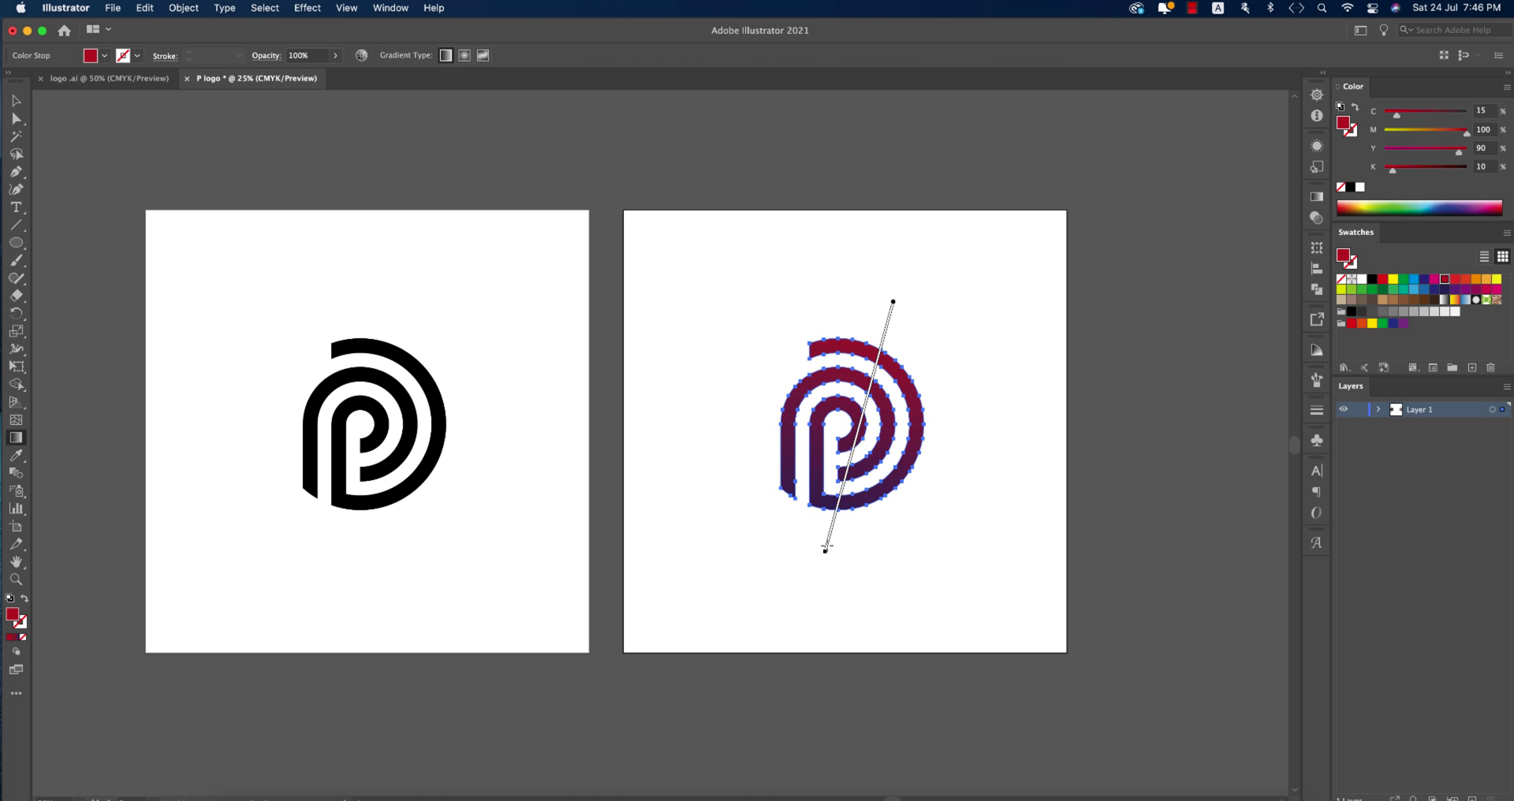
Step: Select the inner P shape and change its gradient's left stop to dark blue
{"action": "key", "text": "v"}
{"action": "left_click", "coordinate": [955, 566]}
{"action": "left_click", "coordinate": [892, 434]}
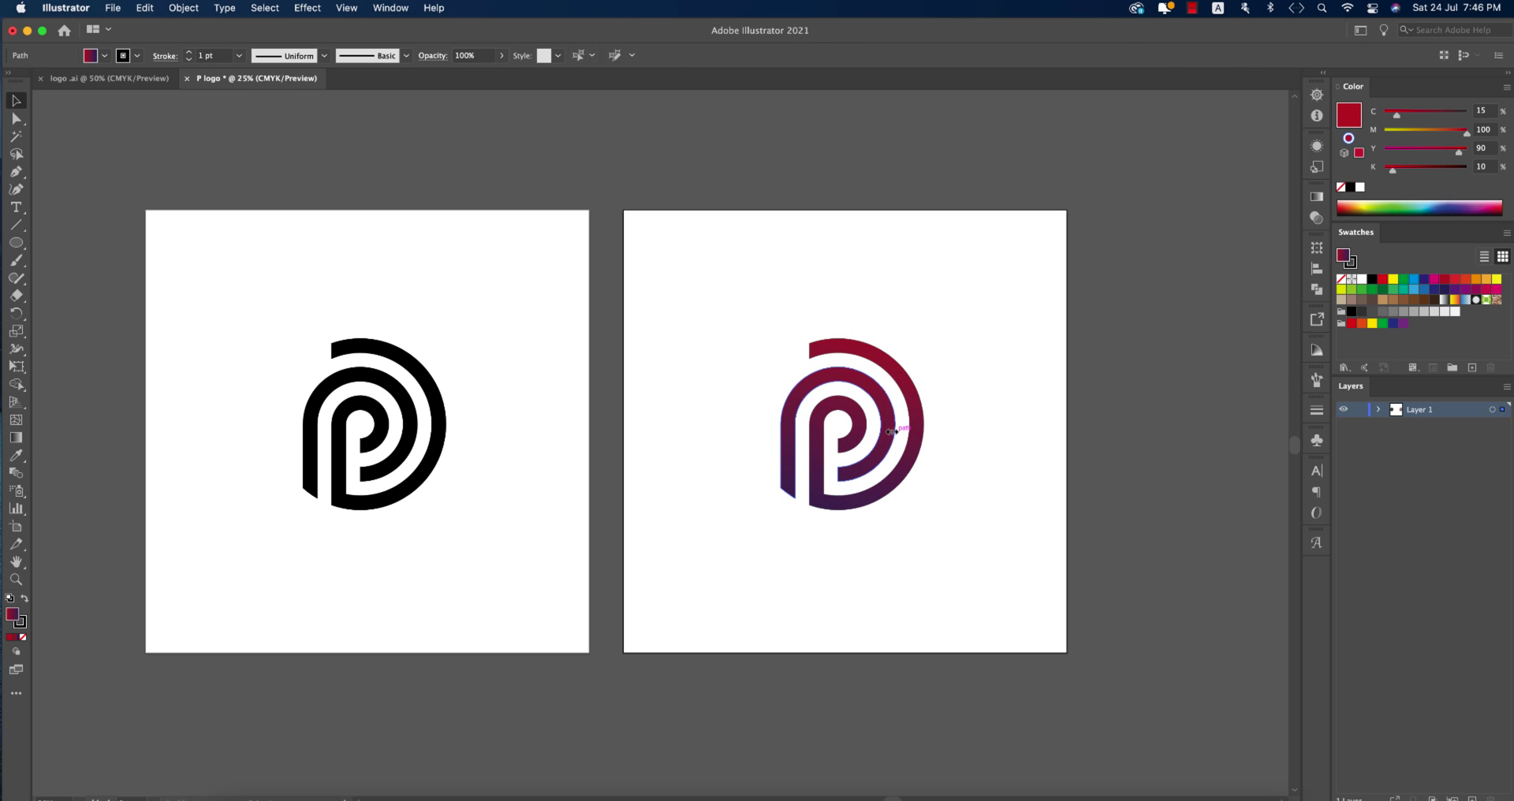
{"action": "left_click", "coordinate": [1318, 196]}
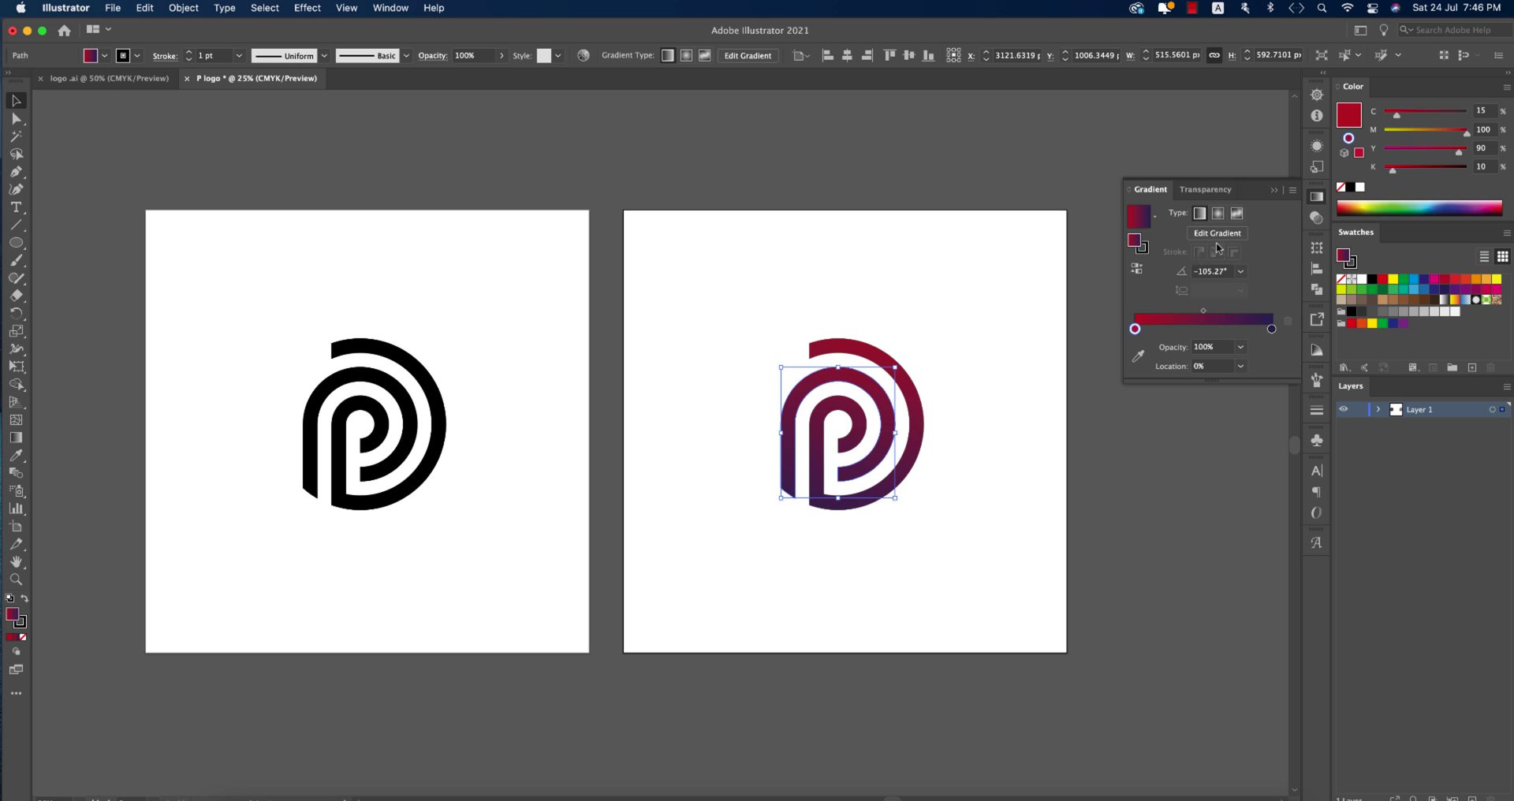
{"action": "left_click", "coordinate": [972, 592]}
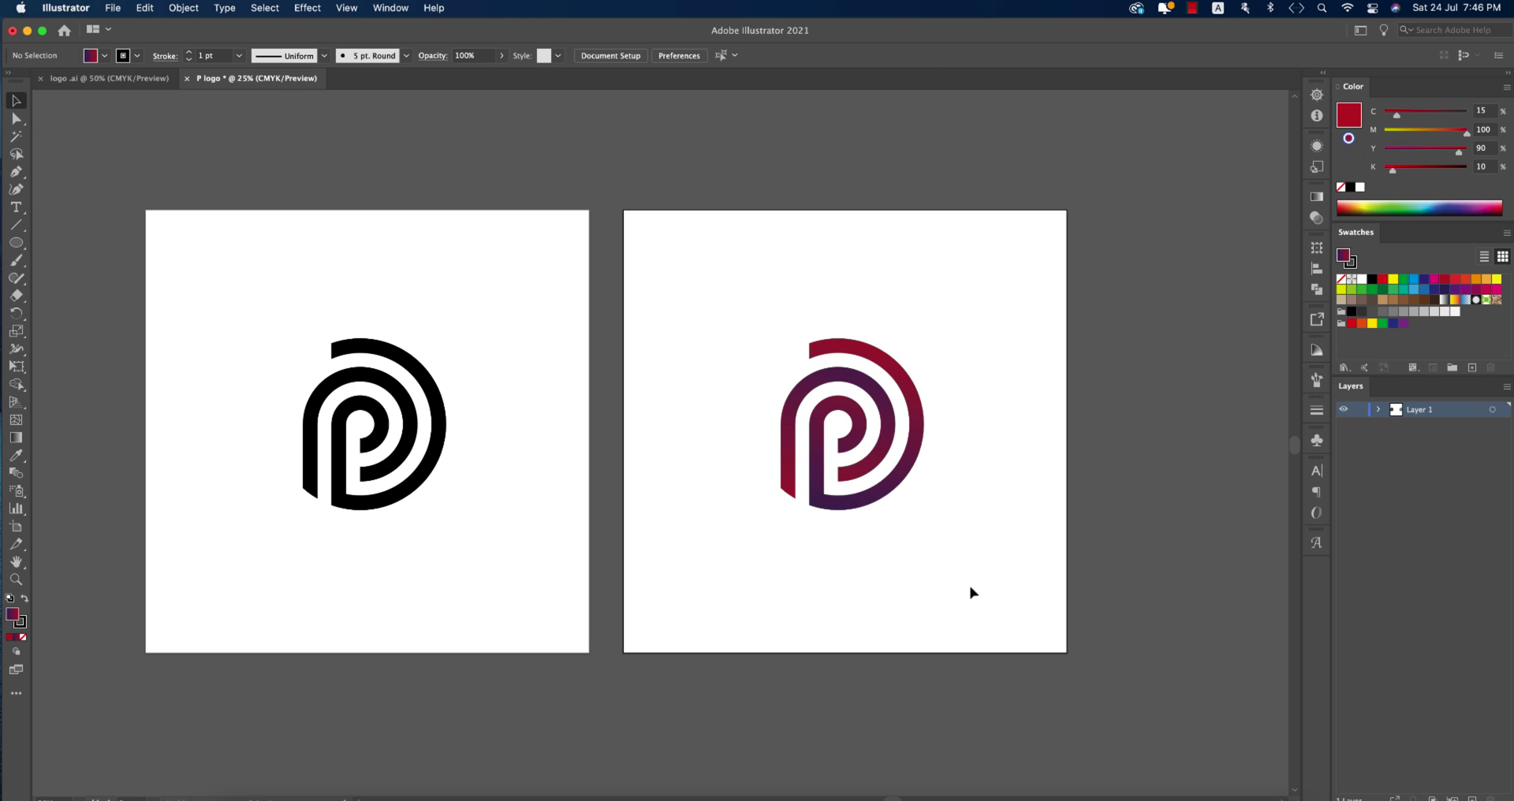
{"action": "left_click_drag", "start_coordinate": [751, 315], "coordinate": [982, 585]}
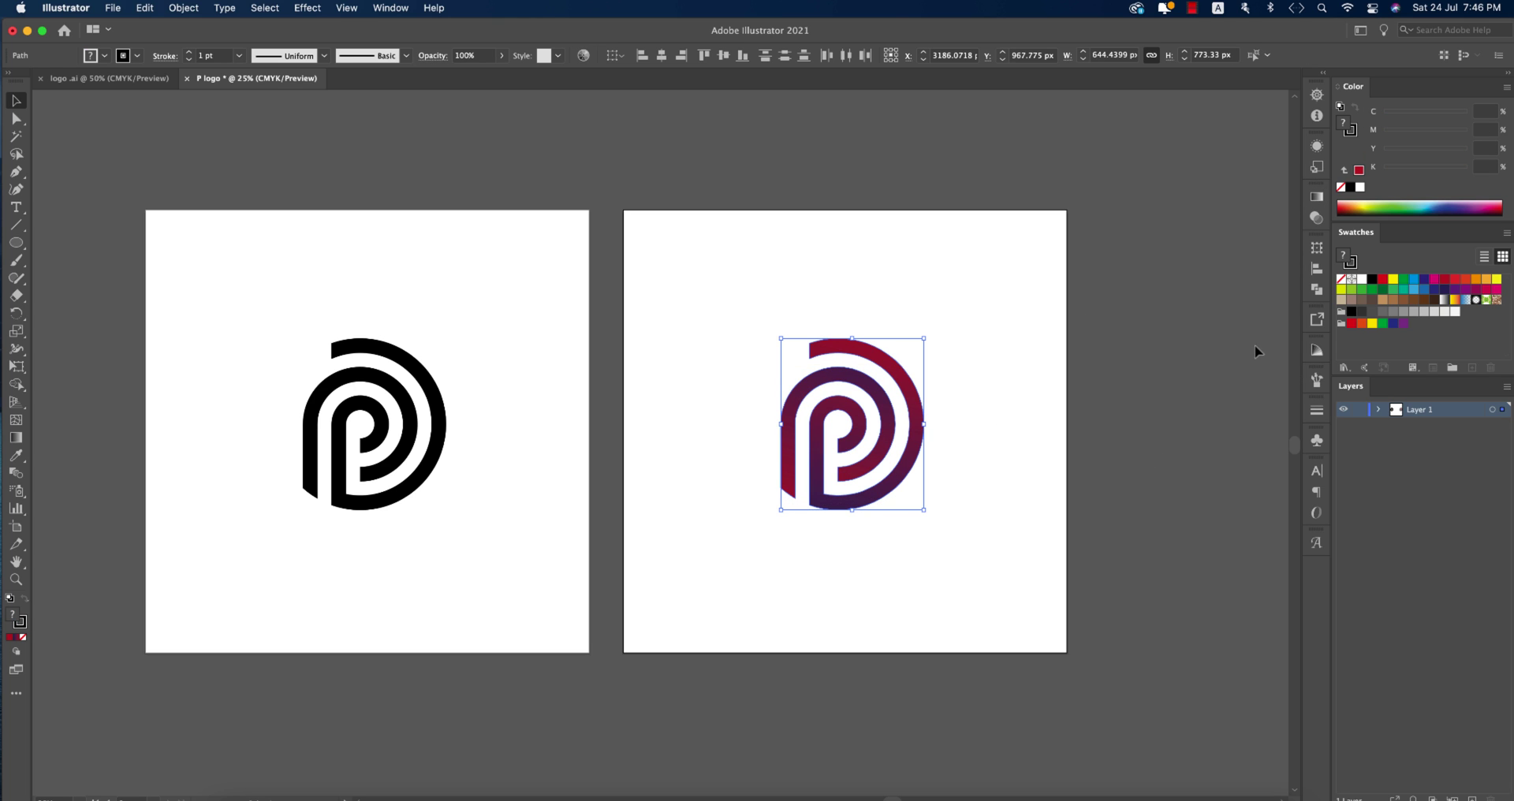
{"action": "left_click", "coordinate": [877, 414]}
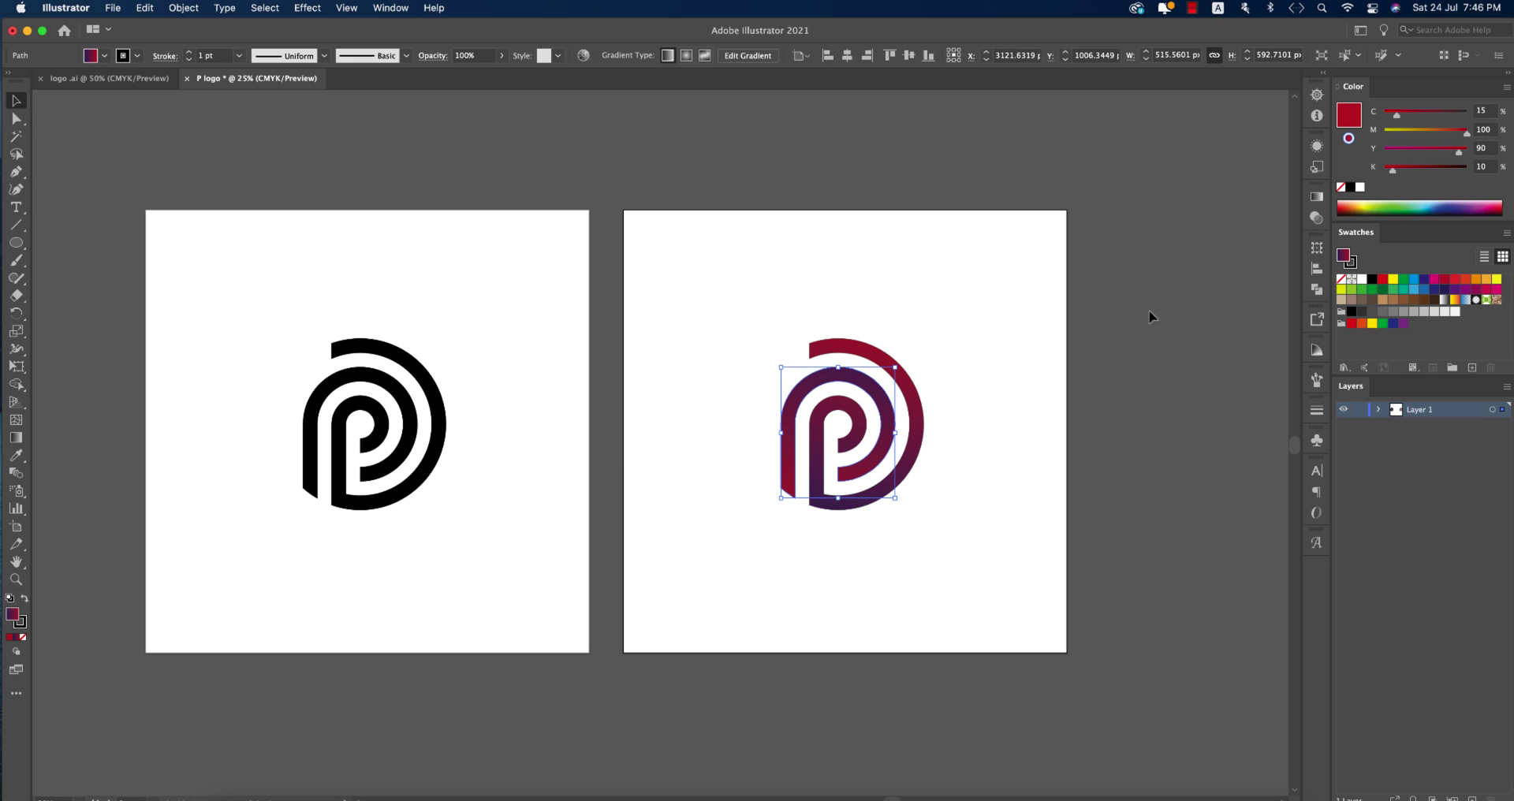
{"action": "left_click", "coordinate": [1316, 198]}
{"action": "double_click", "coordinate": [1135, 329]}
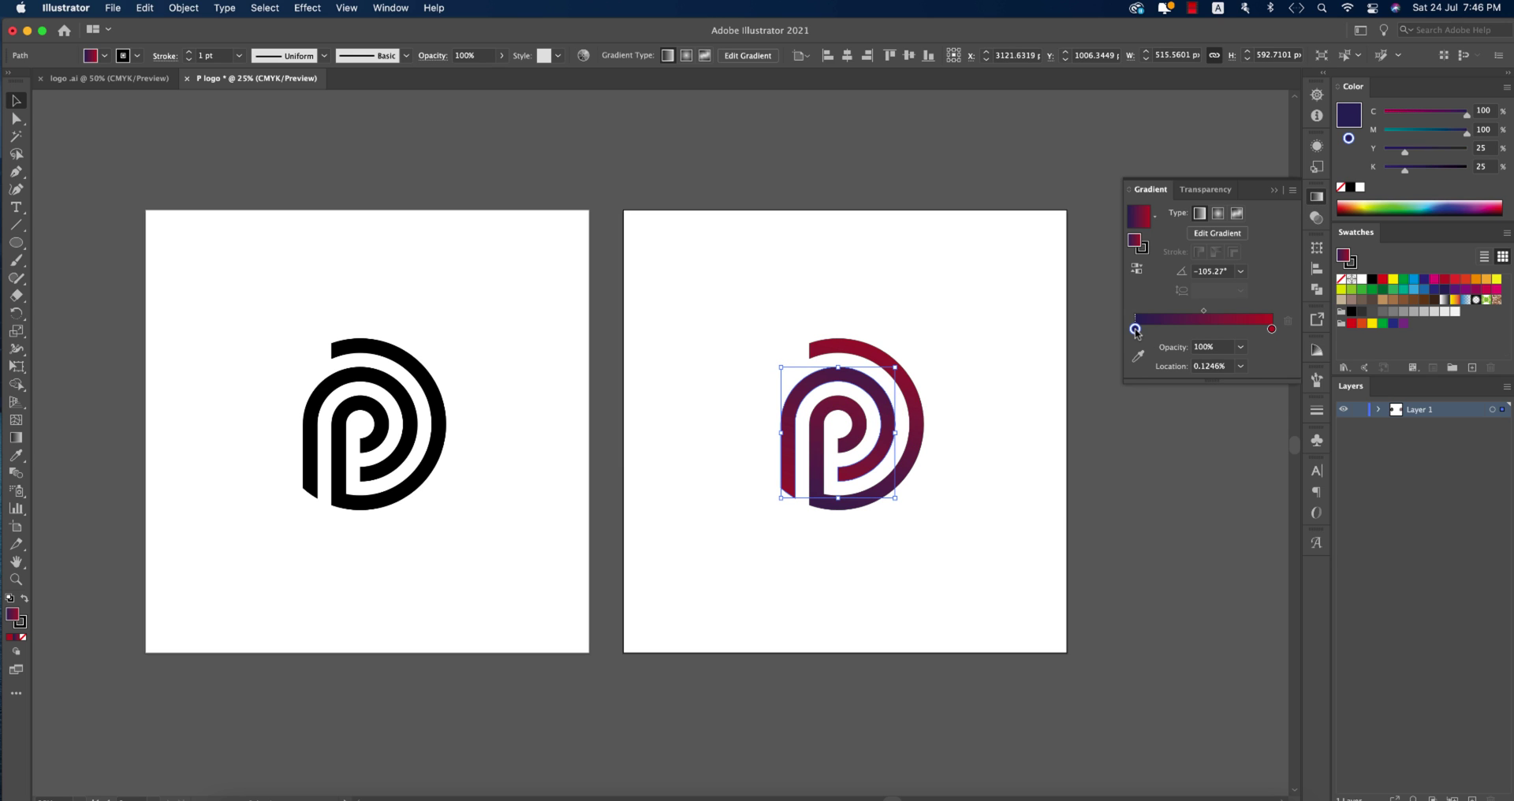
{"action": "left_click", "coordinate": [1179, 387]}
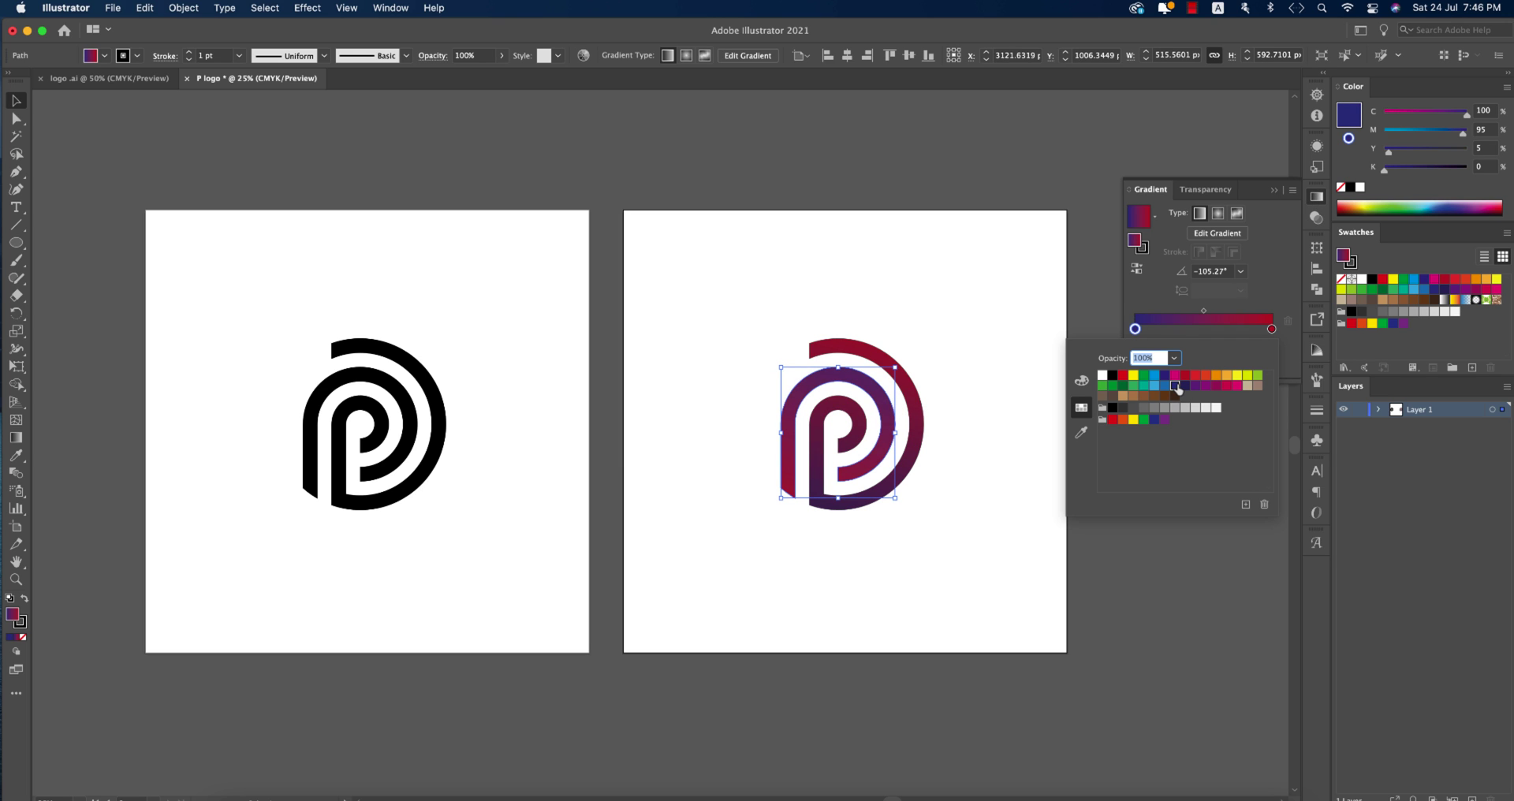
{"action": "left_click", "coordinate": [1212, 316]}
{"action": "left_click_drag", "start_coordinate": [1204, 312], "coordinate": [1209, 313]}
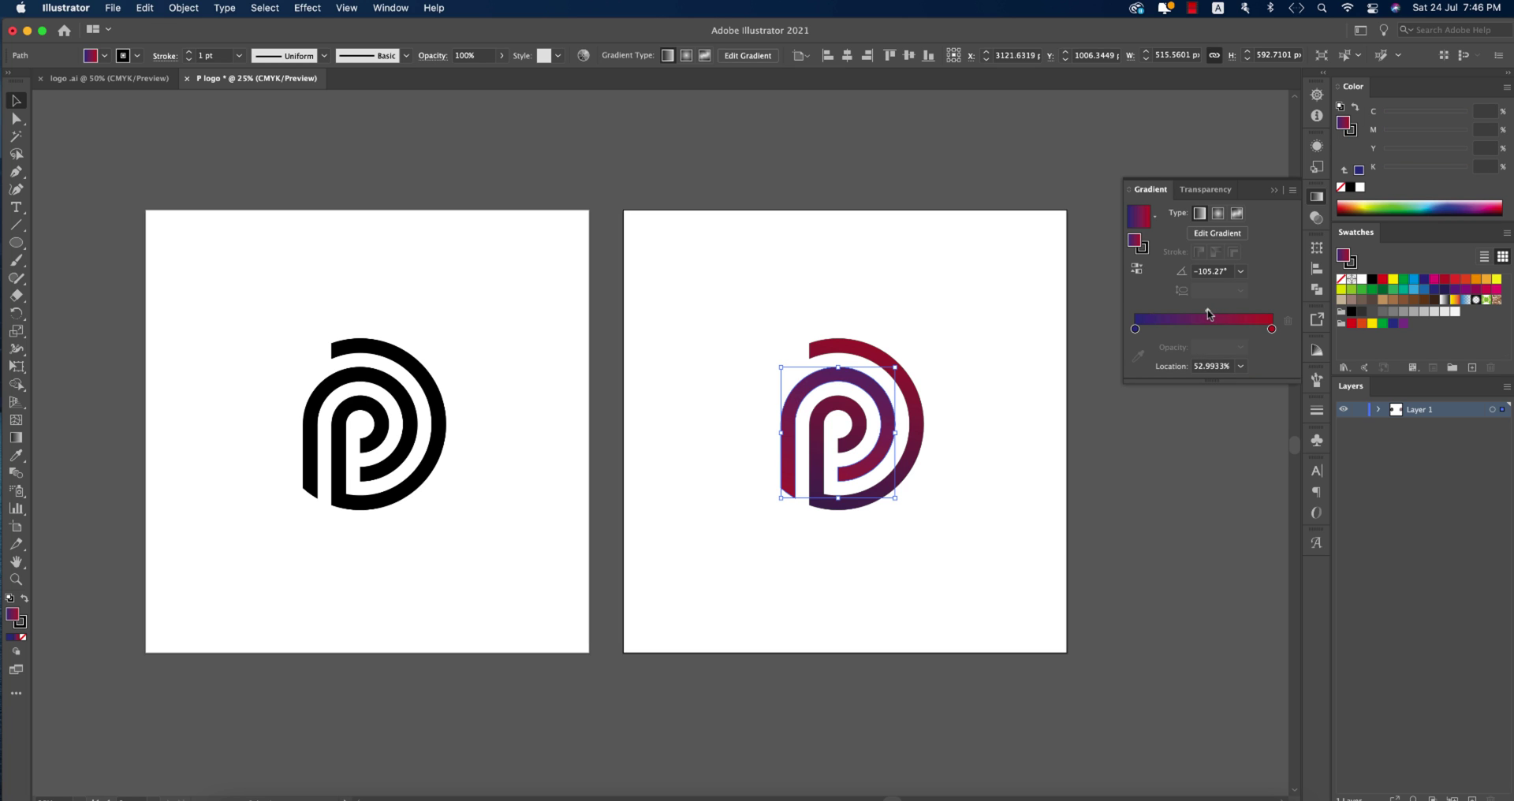
Step: Redraw the gradient toward the lower left and sample it onto the P shape with the eyedropper
{"action": "key", "text": "g"}
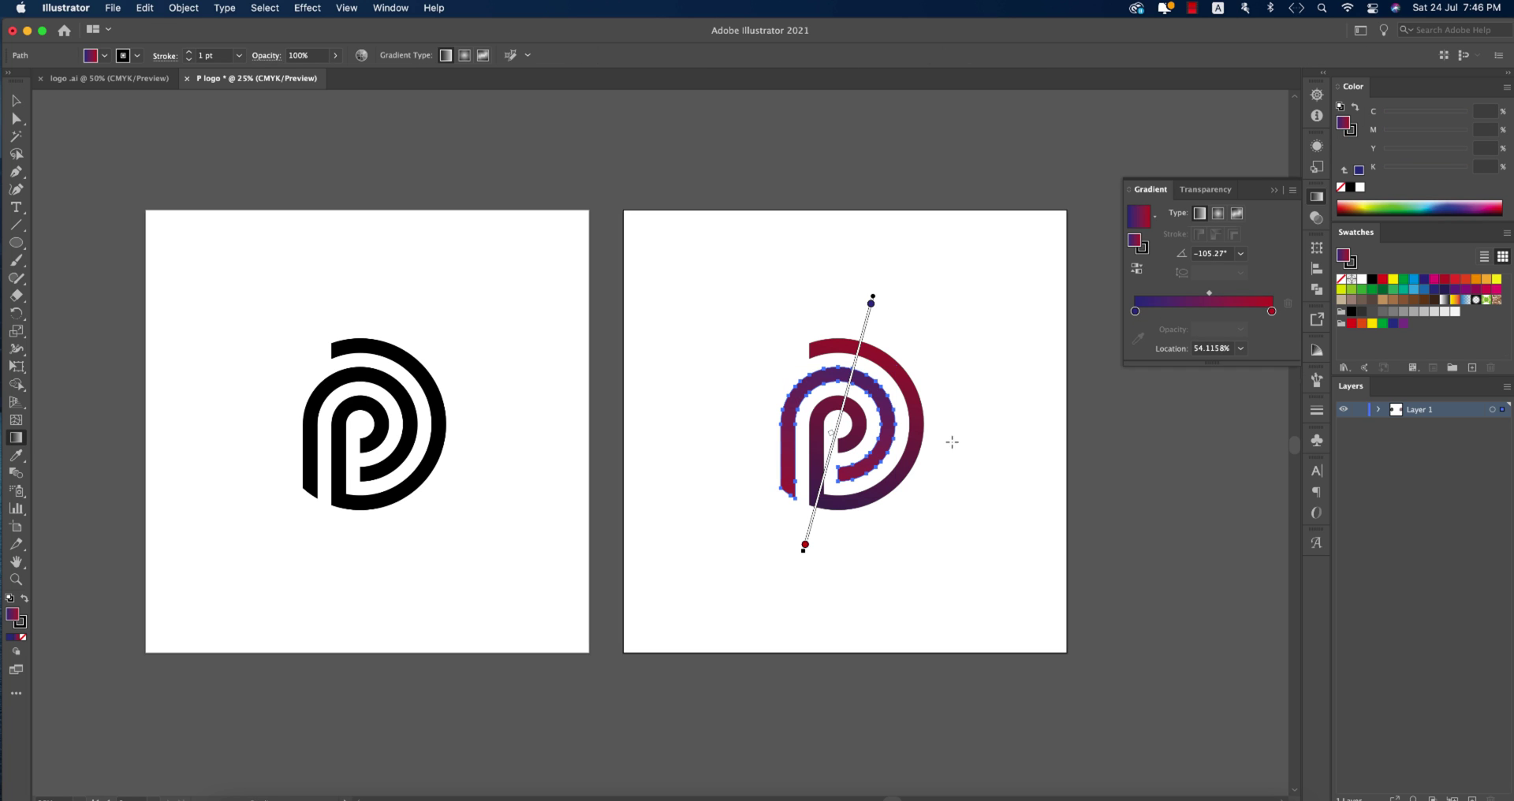
{"action": "mouse_move", "coordinate": [873, 353]}
{"action": "left_mouse_down"}
{"action": "mouse_move", "coordinate": [797, 532]}
{"action": "mouse_move", "coordinate": [809, 501]}
{"action": "mouse_move", "coordinate": [781, 489]}
{"action": "mouse_move", "coordinate": [790, 498]}
{"action": "left_mouse_up"}
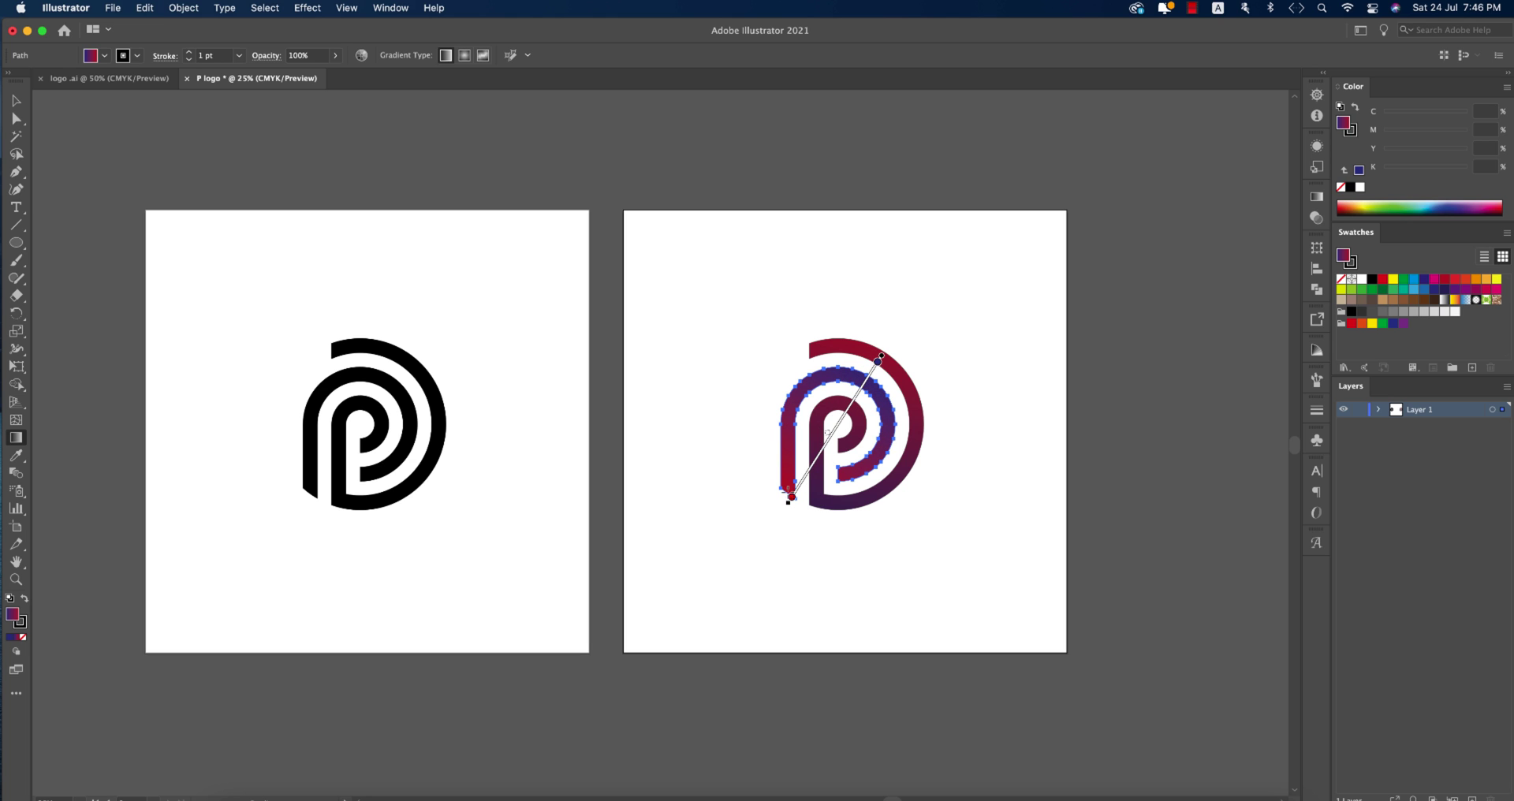
{"action": "left_click_drag", "start_coordinate": [901, 417], "coordinate": [781, 496]}
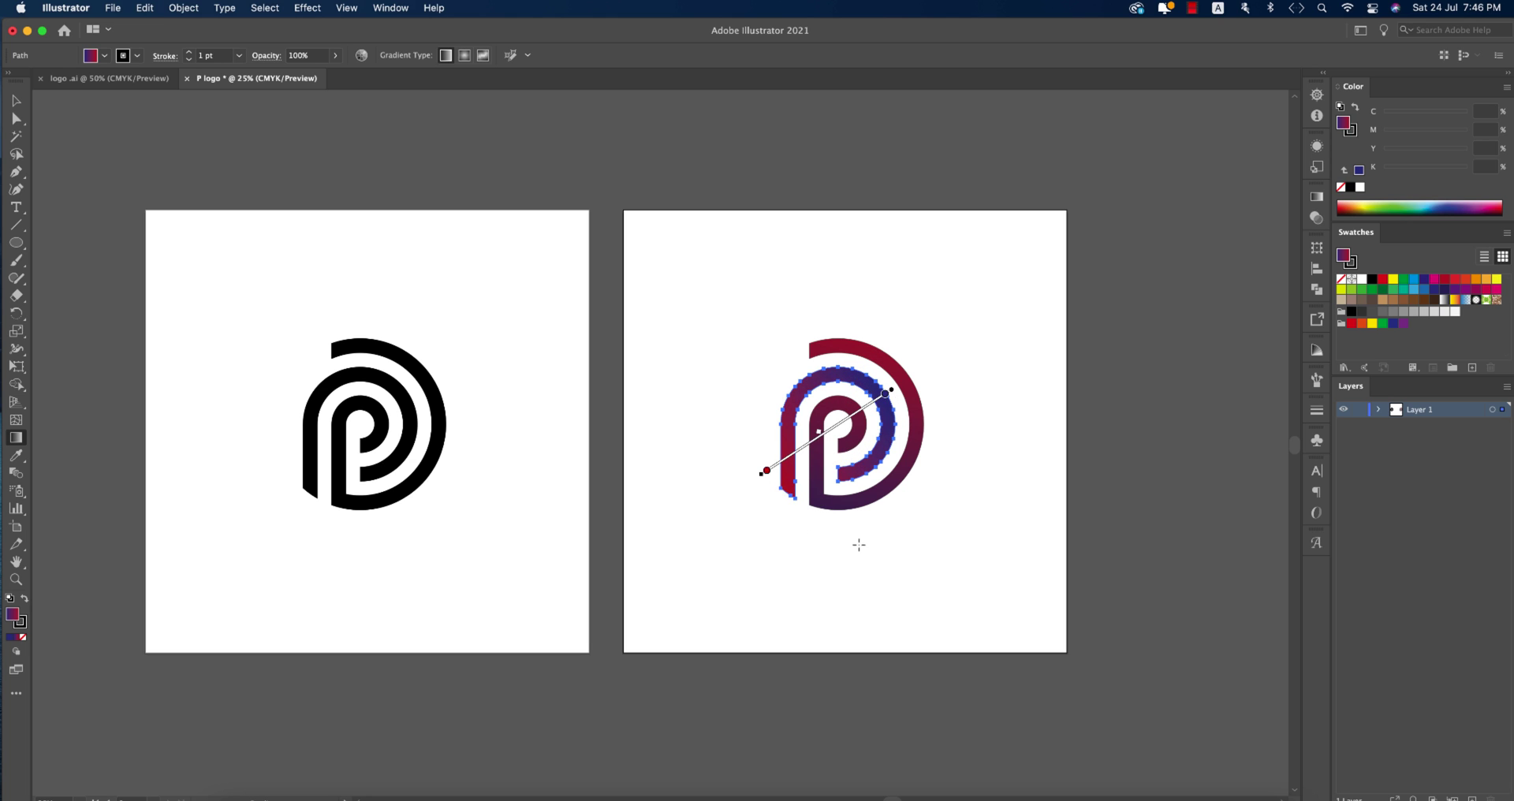
{"action": "key", "text": "v"}
{"action": "left_click", "coordinate": [886, 513]}
{"action": "left_click", "coordinate": [877, 491]}
{"action": "key", "text": "i"}
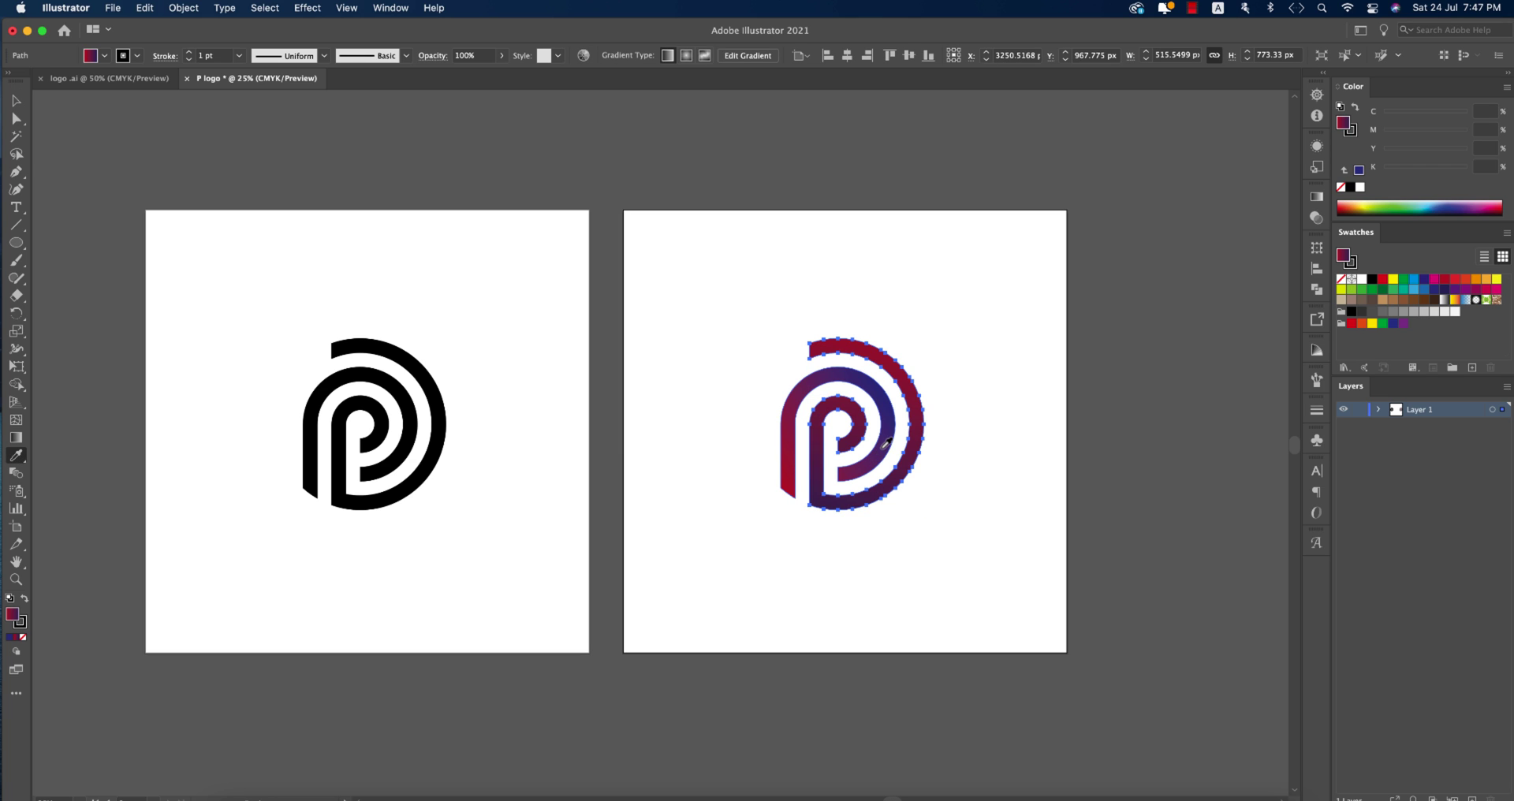
{"action": "left_click", "coordinate": [885, 441]}
Step: Angle the gradient to run from blue at the bottom to red at the top
{"action": "left_click", "coordinate": [16, 99]}
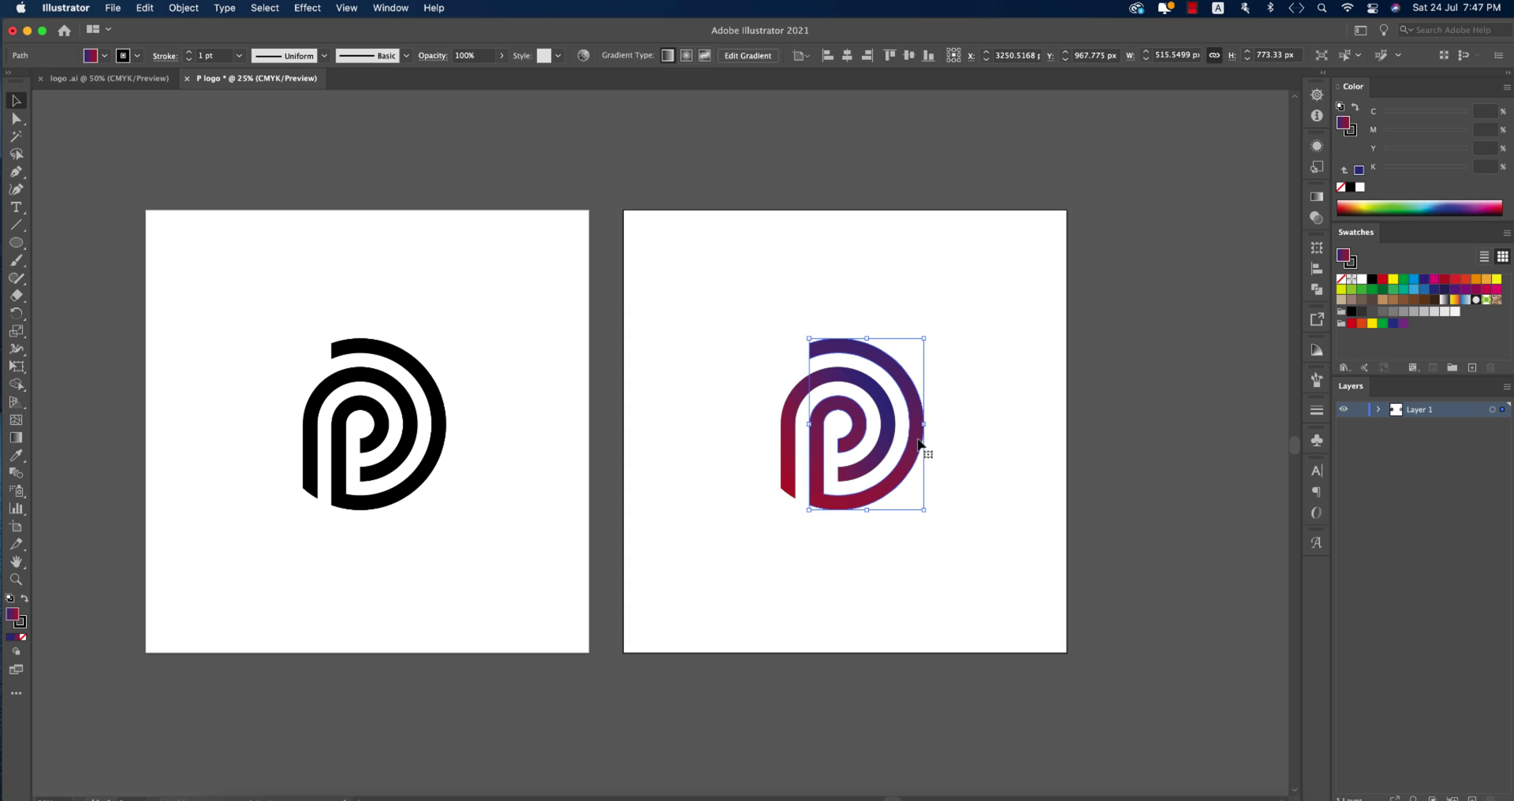
{"action": "key", "text": "g"}
{"action": "left_click_drag", "start_coordinate": [876, 515], "coordinate": [907, 337]}
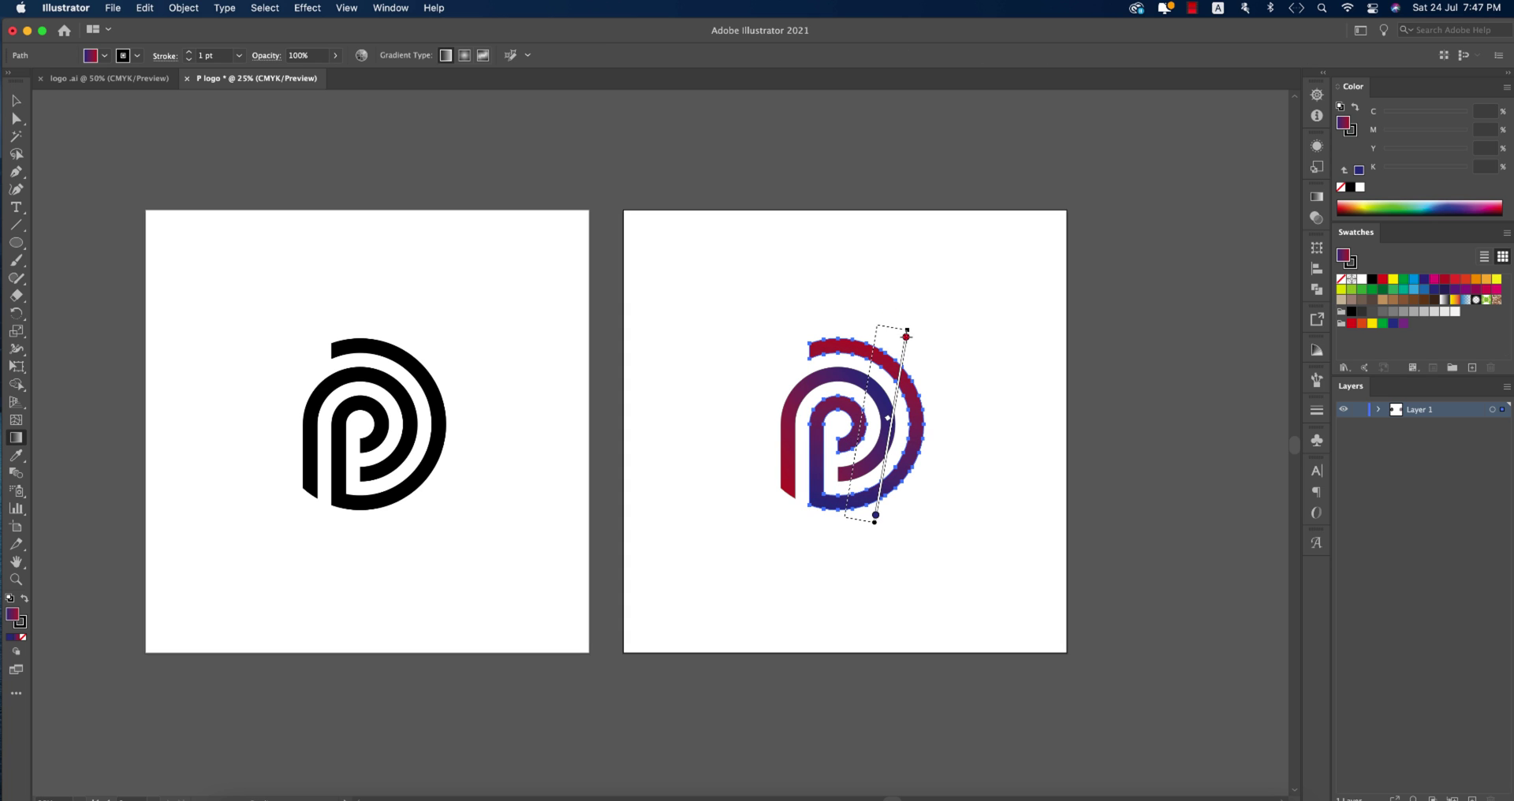
{"action": "key", "text": "v"}
{"action": "left_click", "coordinate": [769, 315]}
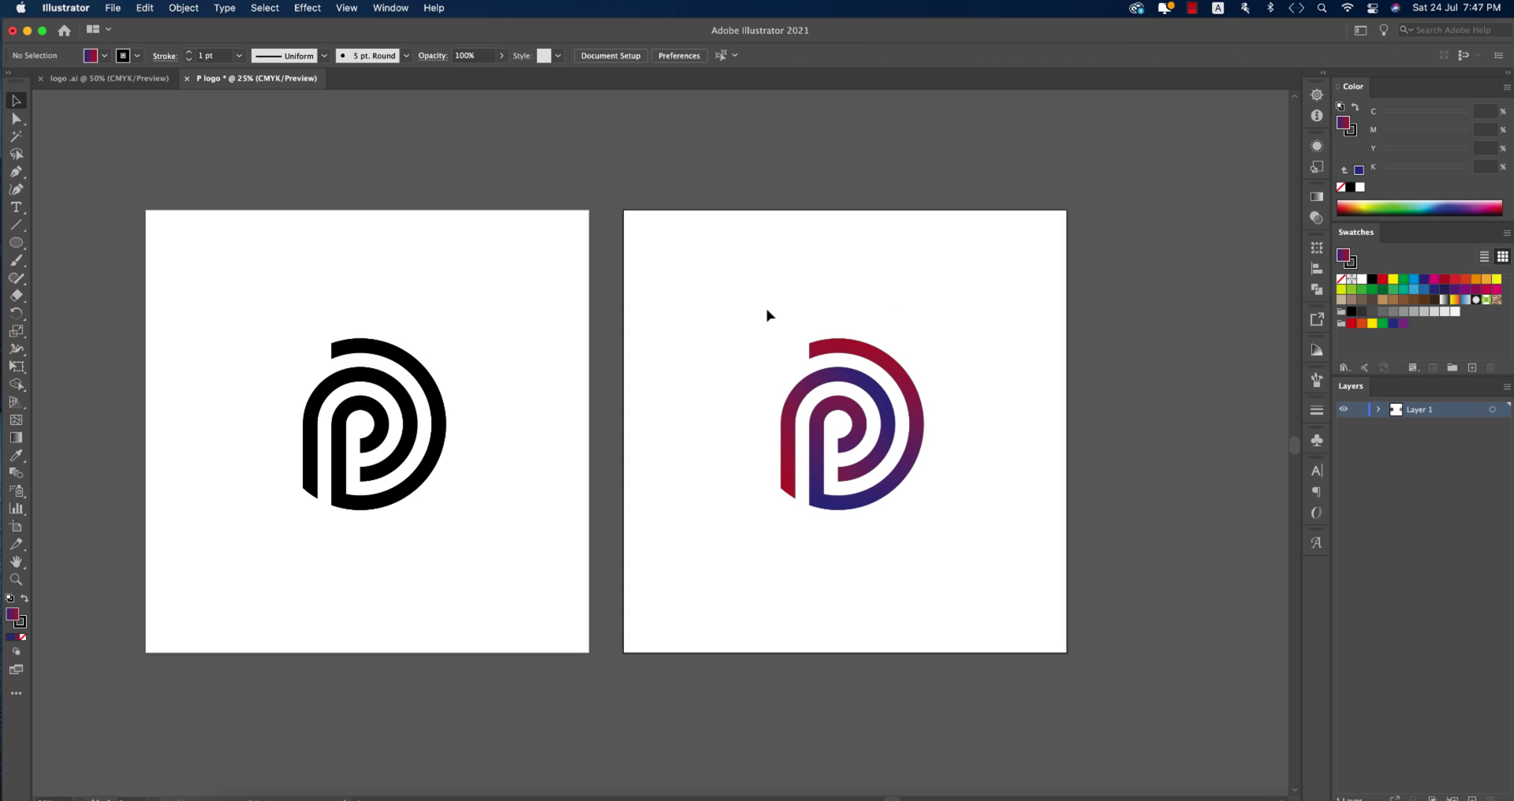
{"action": "left_click_drag", "start_coordinate": [726, 268], "coordinate": [1037, 610]}
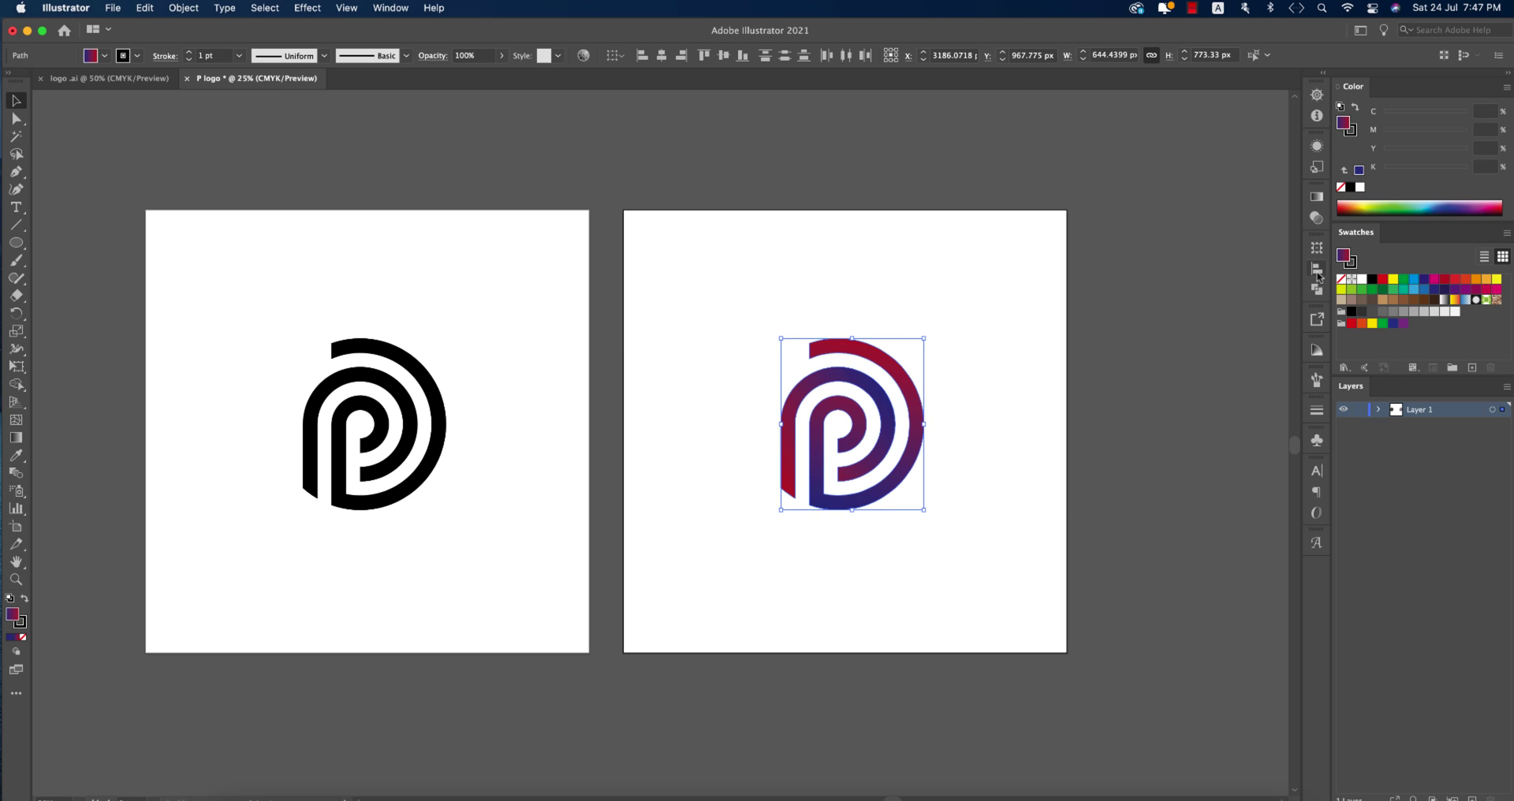
Step: Set the gradient's left stop to red and its right stop to CMYK Magenta
{"action": "left_click", "coordinate": [1317, 197]}
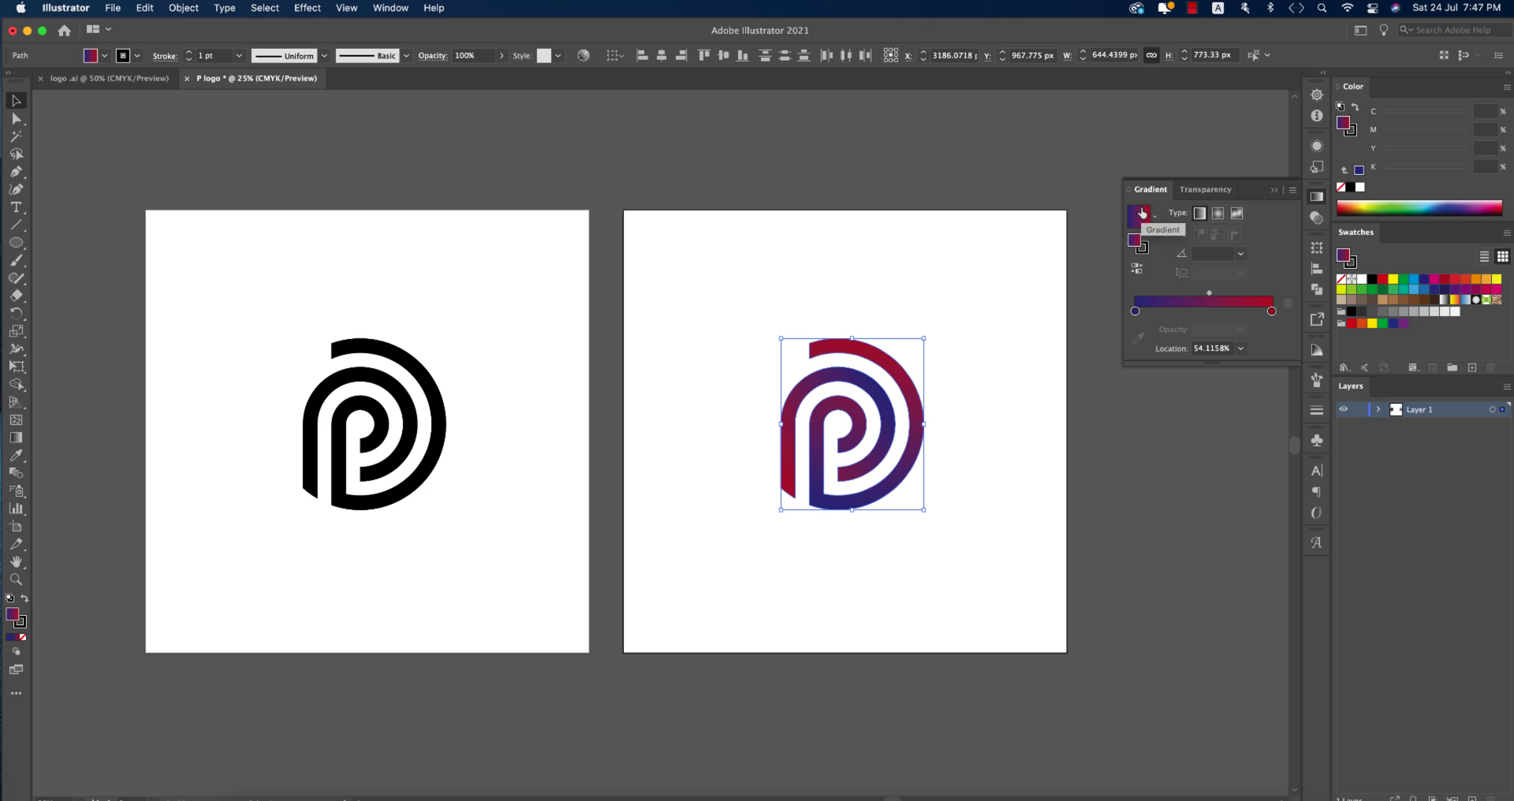
{"action": "double_click", "coordinate": [1136, 311]}
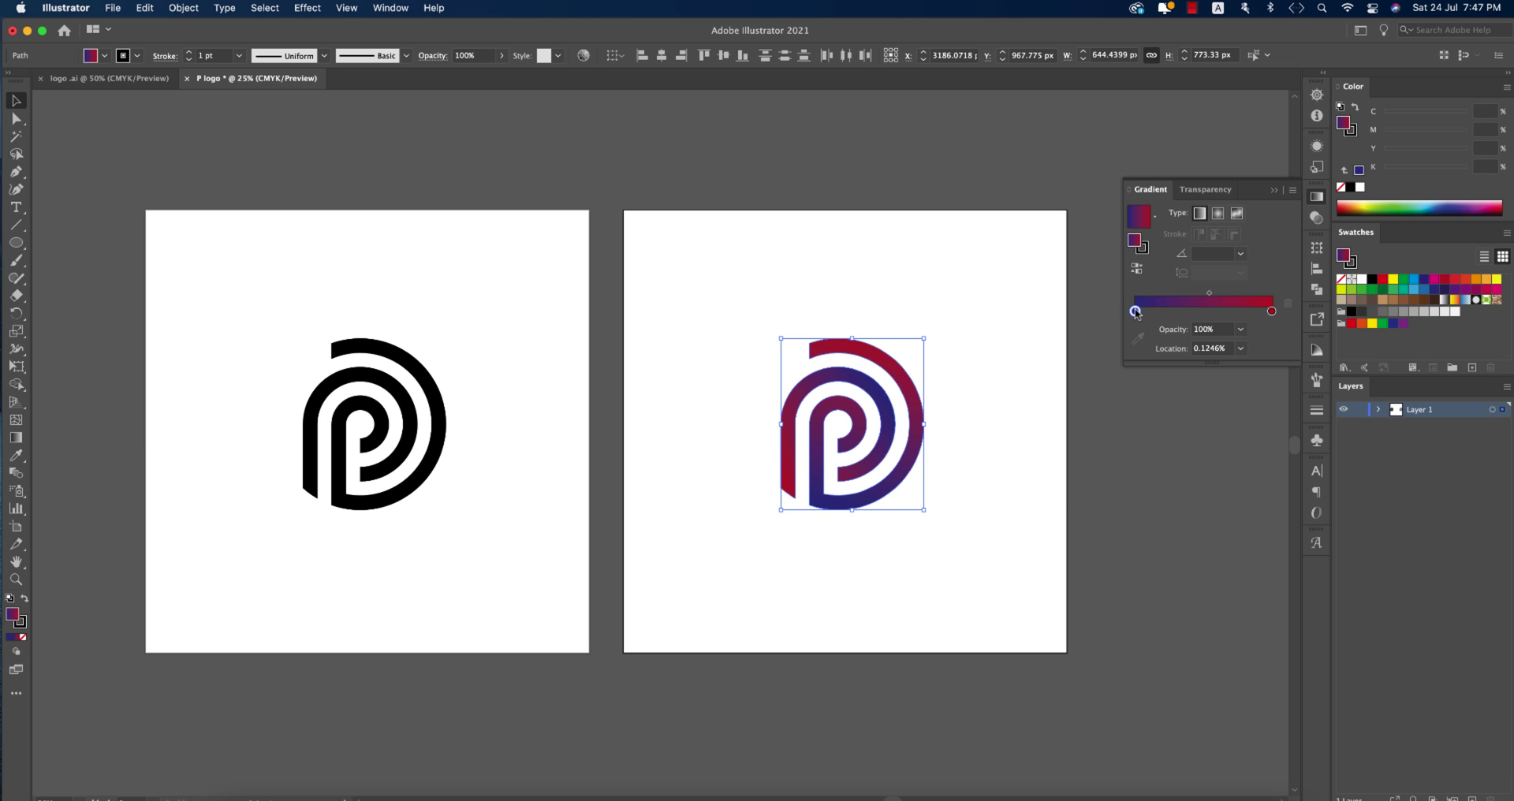
{"action": "left_click", "coordinate": [1210, 364]}
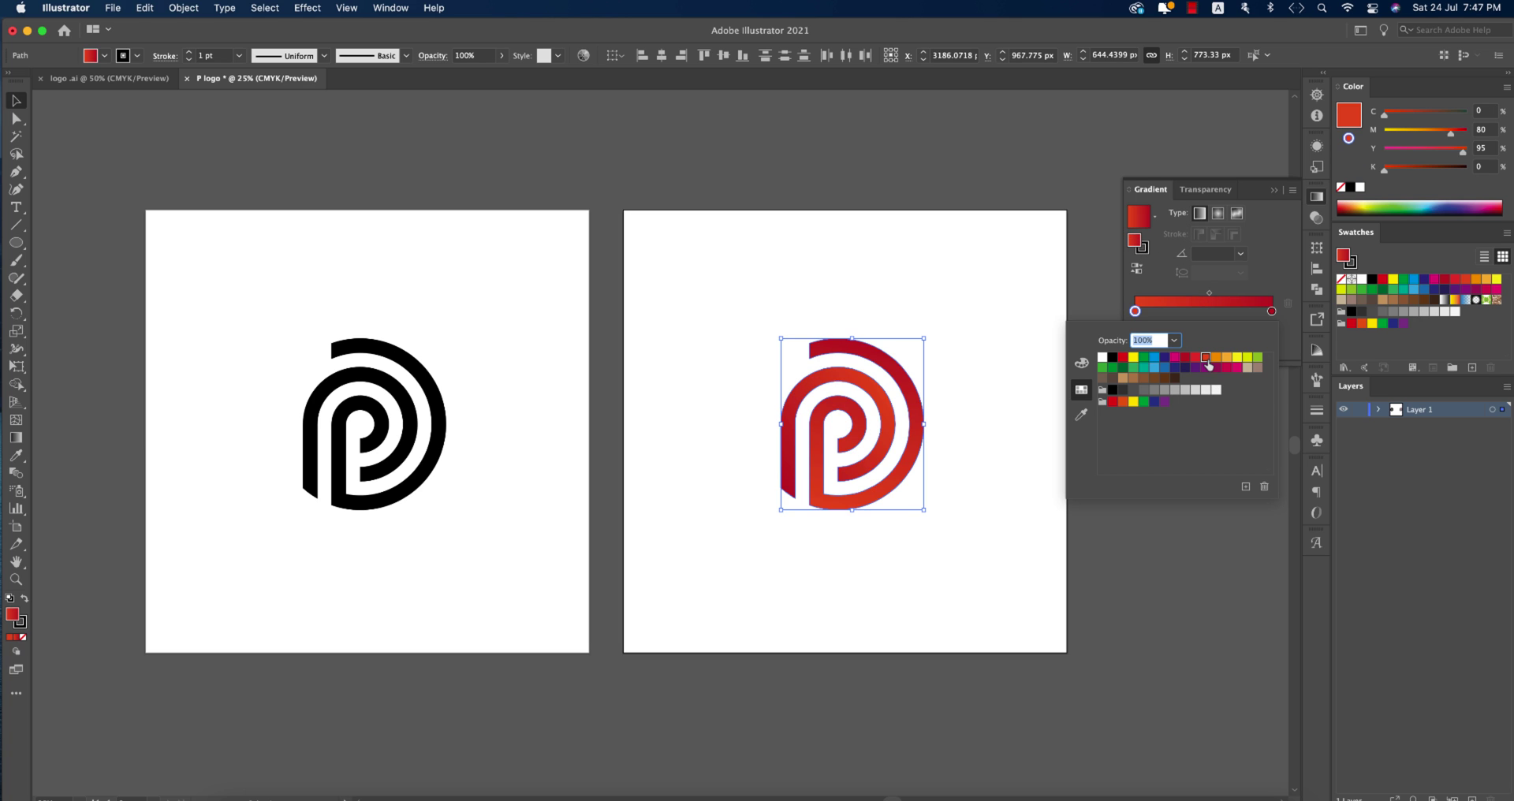
{"action": "left_click", "coordinate": [1272, 311]}
{"action": "double_click", "coordinate": [1272, 311]}
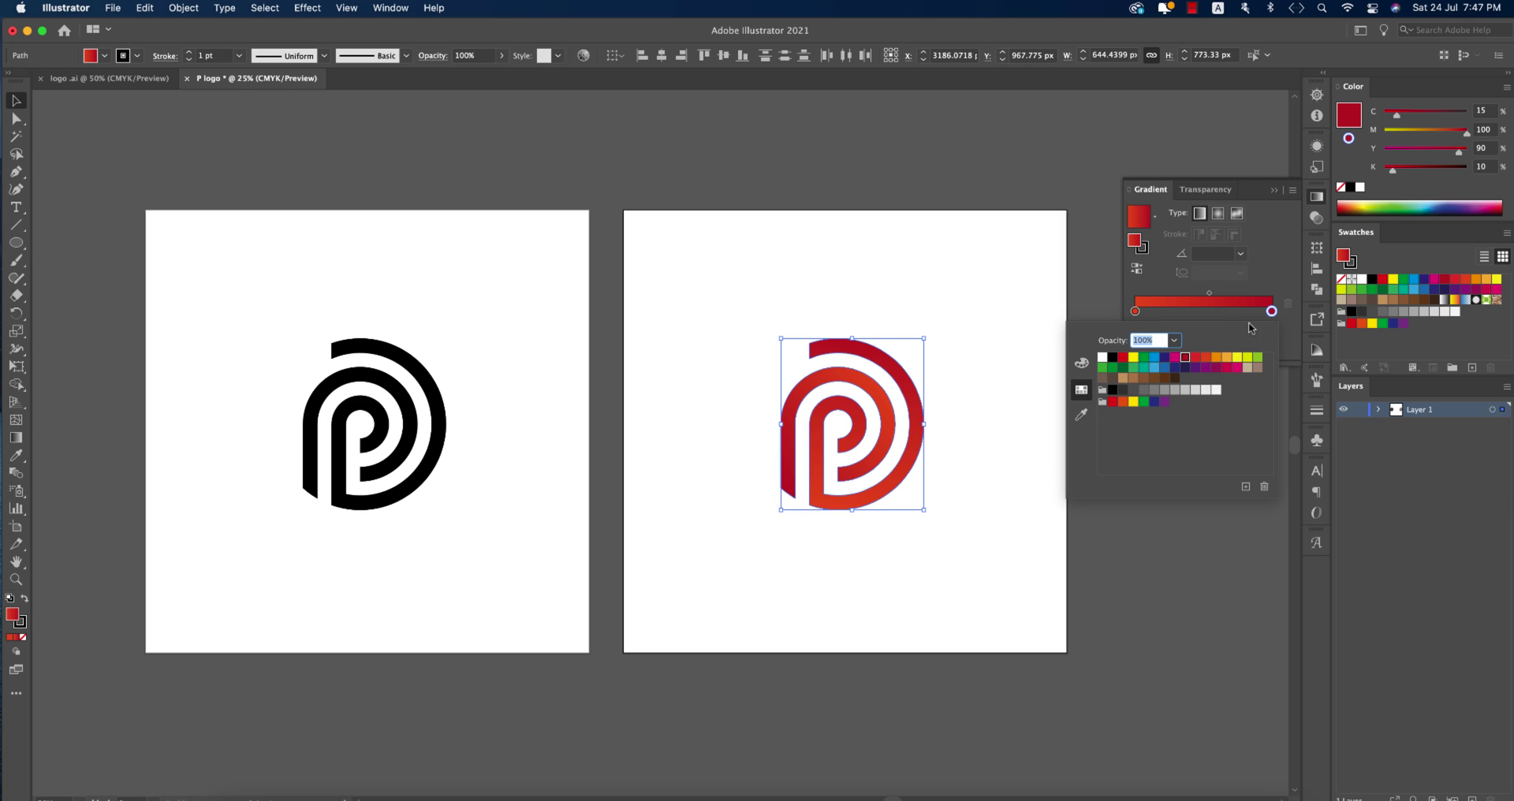
{"action": "left_click", "coordinate": [1175, 359]}
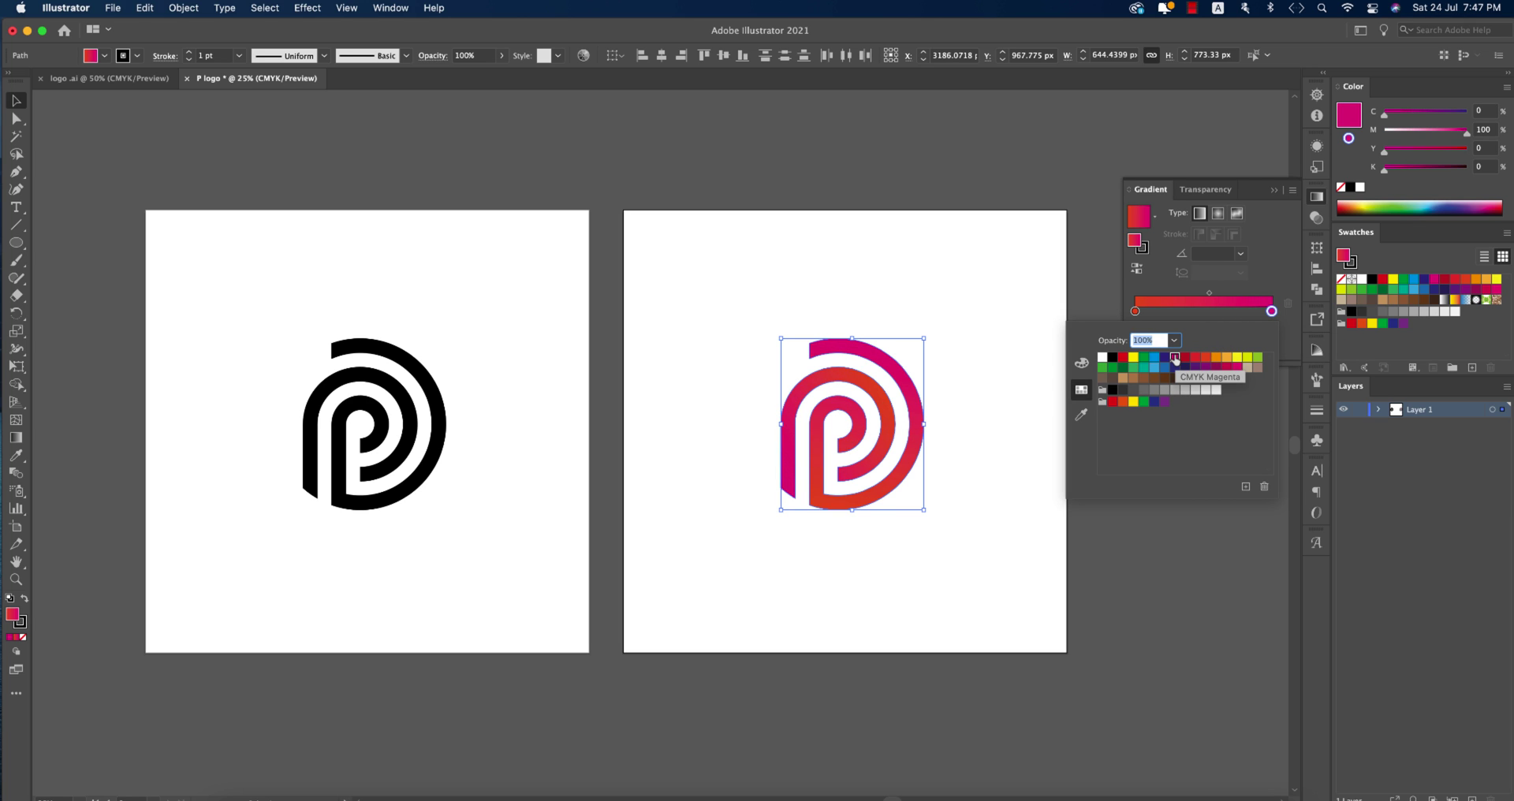
{"action": "left_click", "coordinate": [970, 510]}
{"action": "left_click_drag", "start_coordinate": [726, 298], "coordinate": [980, 557]}
Step: Set the logo's stroke to None and zoom out to see both artboards
{"action": "left_click", "coordinate": [139, 57]}
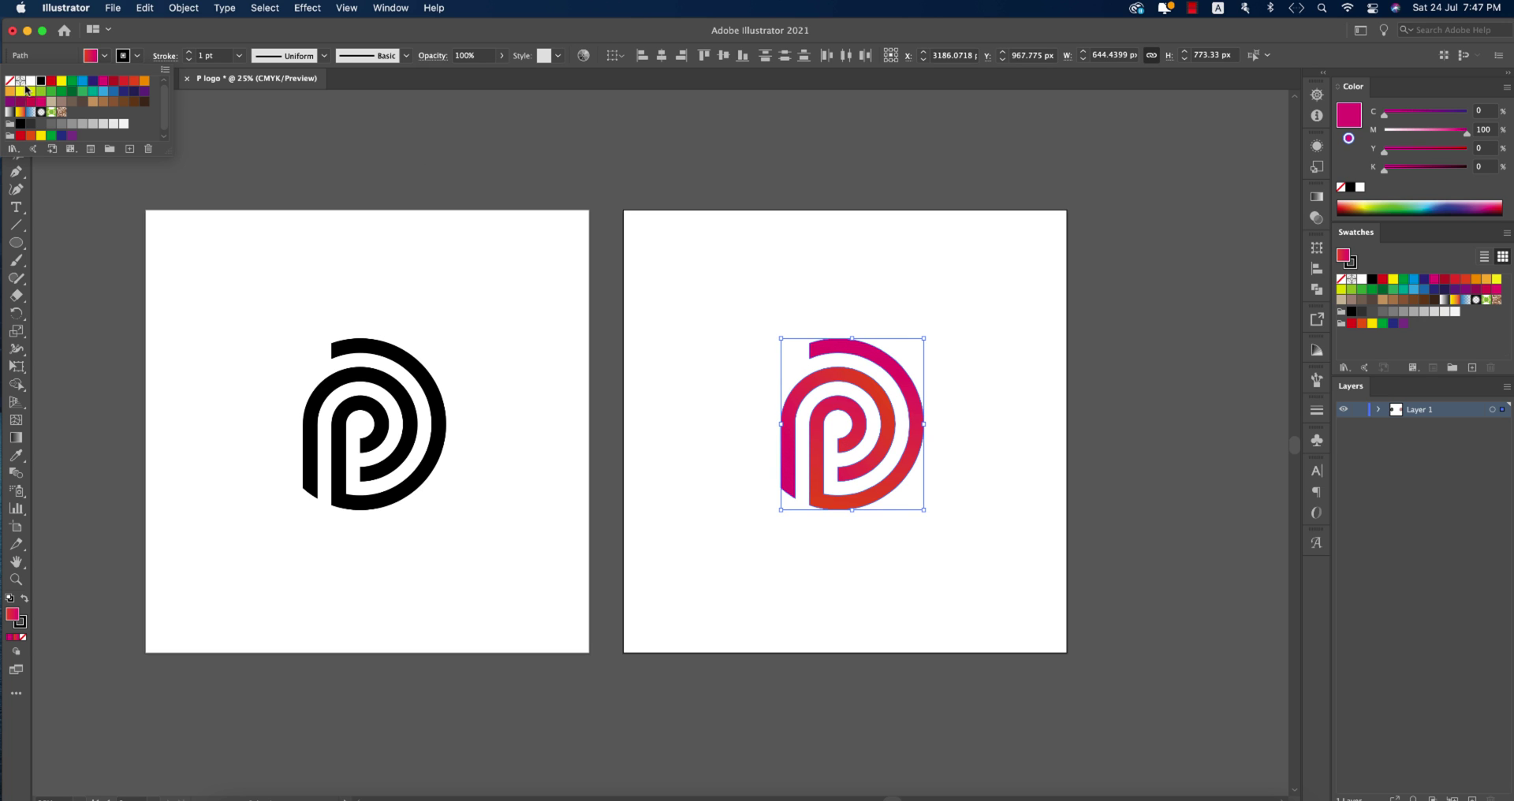
{"action": "left_click", "coordinate": [10, 82]}
{"action": "left_click", "coordinate": [1002, 500]}
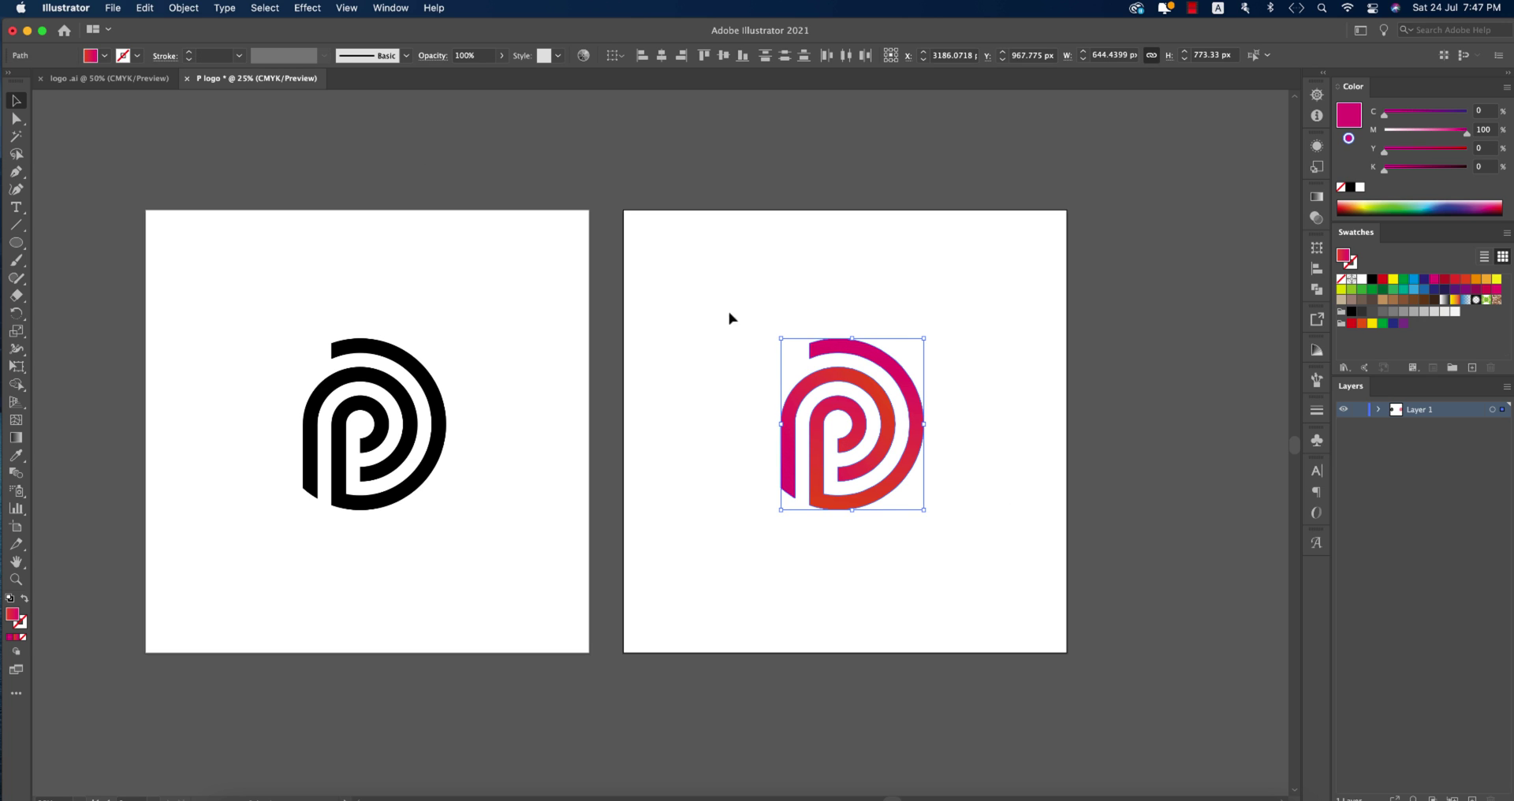
{"action": "left_click", "coordinate": [759, 298]}
{"action": "left_click_drag", "start_coordinate": [759, 297], "coordinate": [1034, 591]}
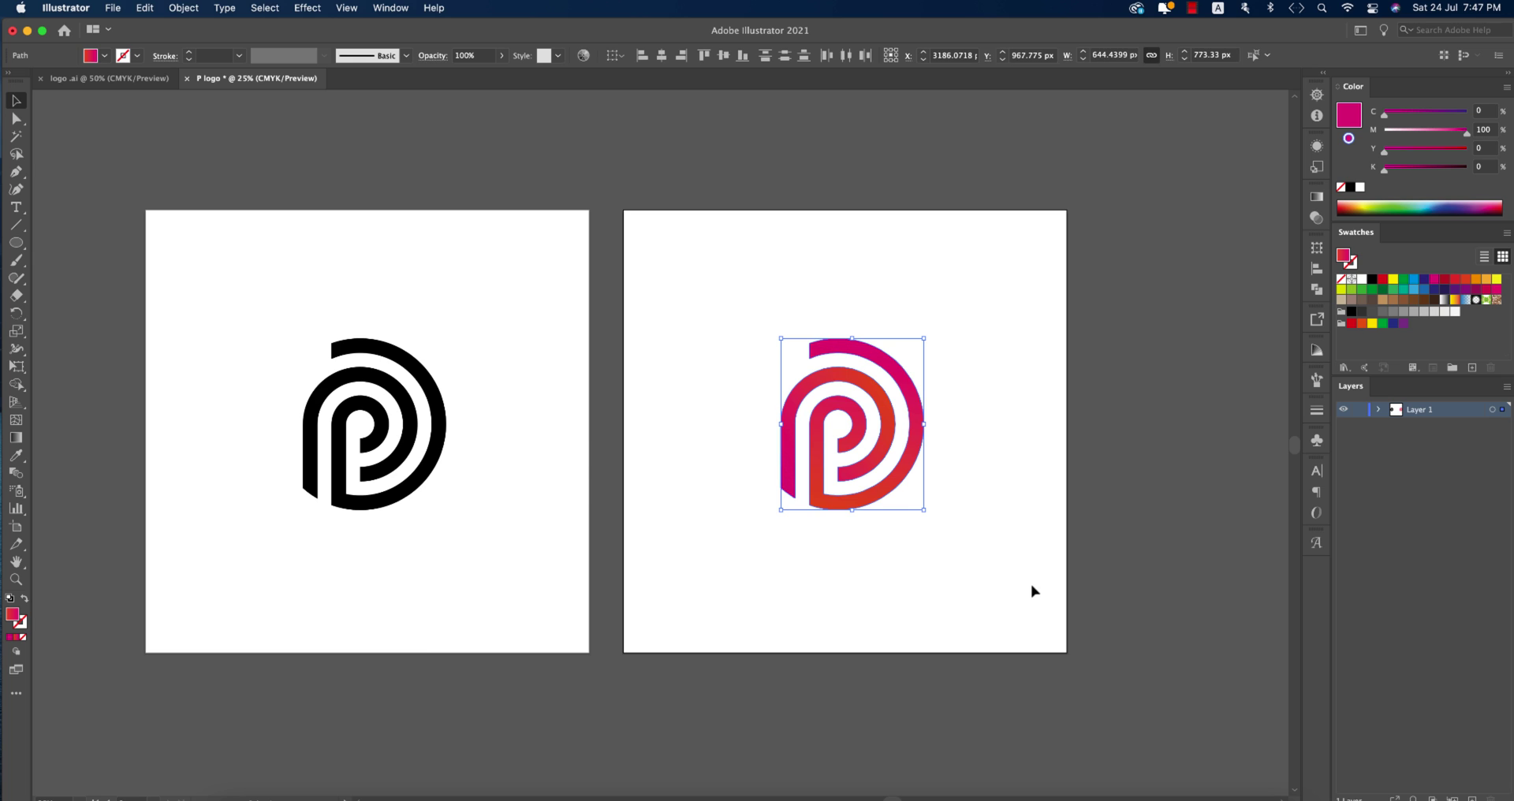
{"action": "left_click", "coordinate": [970, 579]}
{"action": "key", "text": "super+minus"}
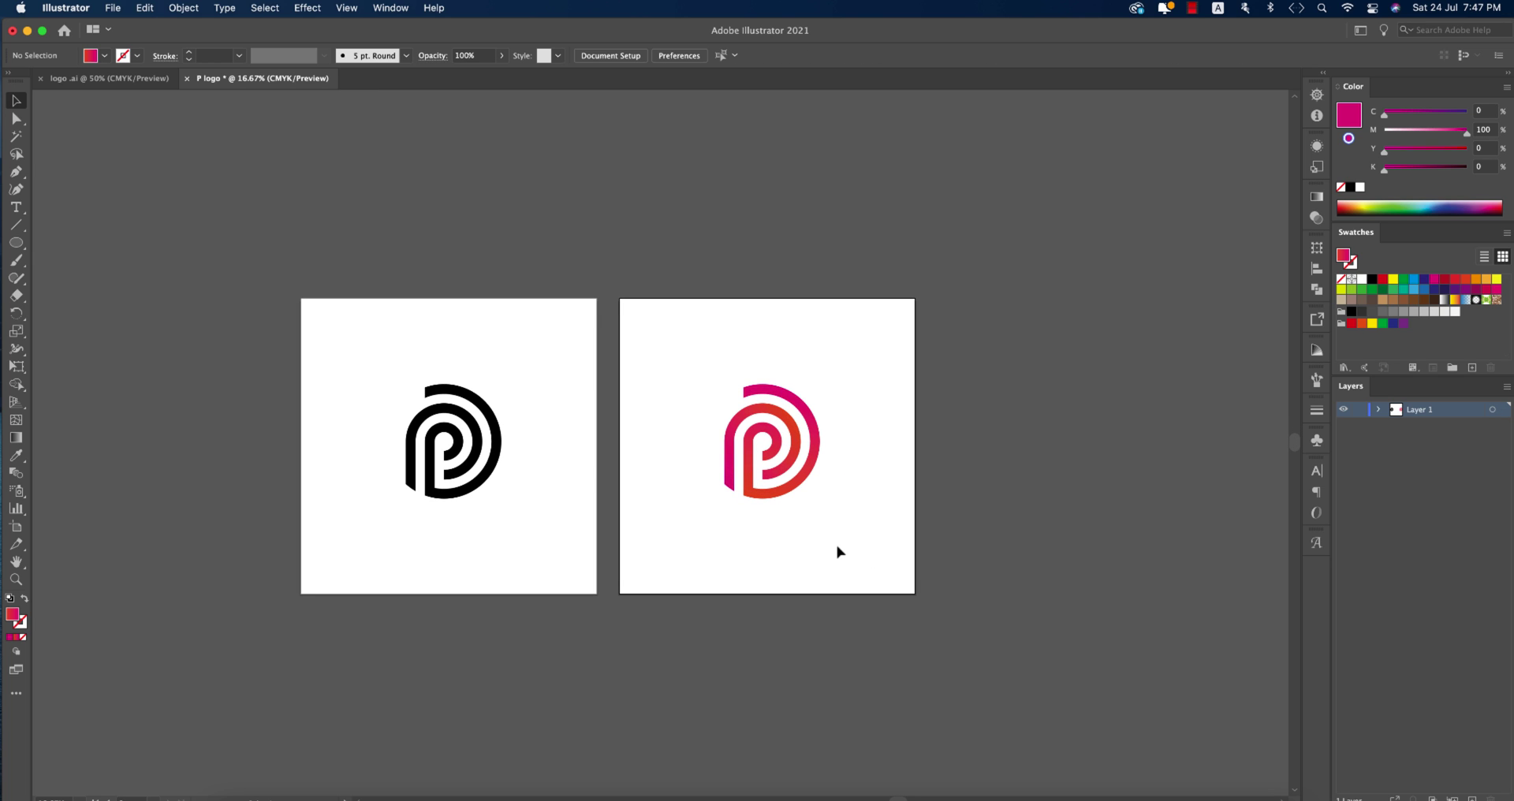
Step: Switch to Adobe Photoshop 2021 from the Dock
{"action": "mouse_move", "coordinate": [504, 799]}
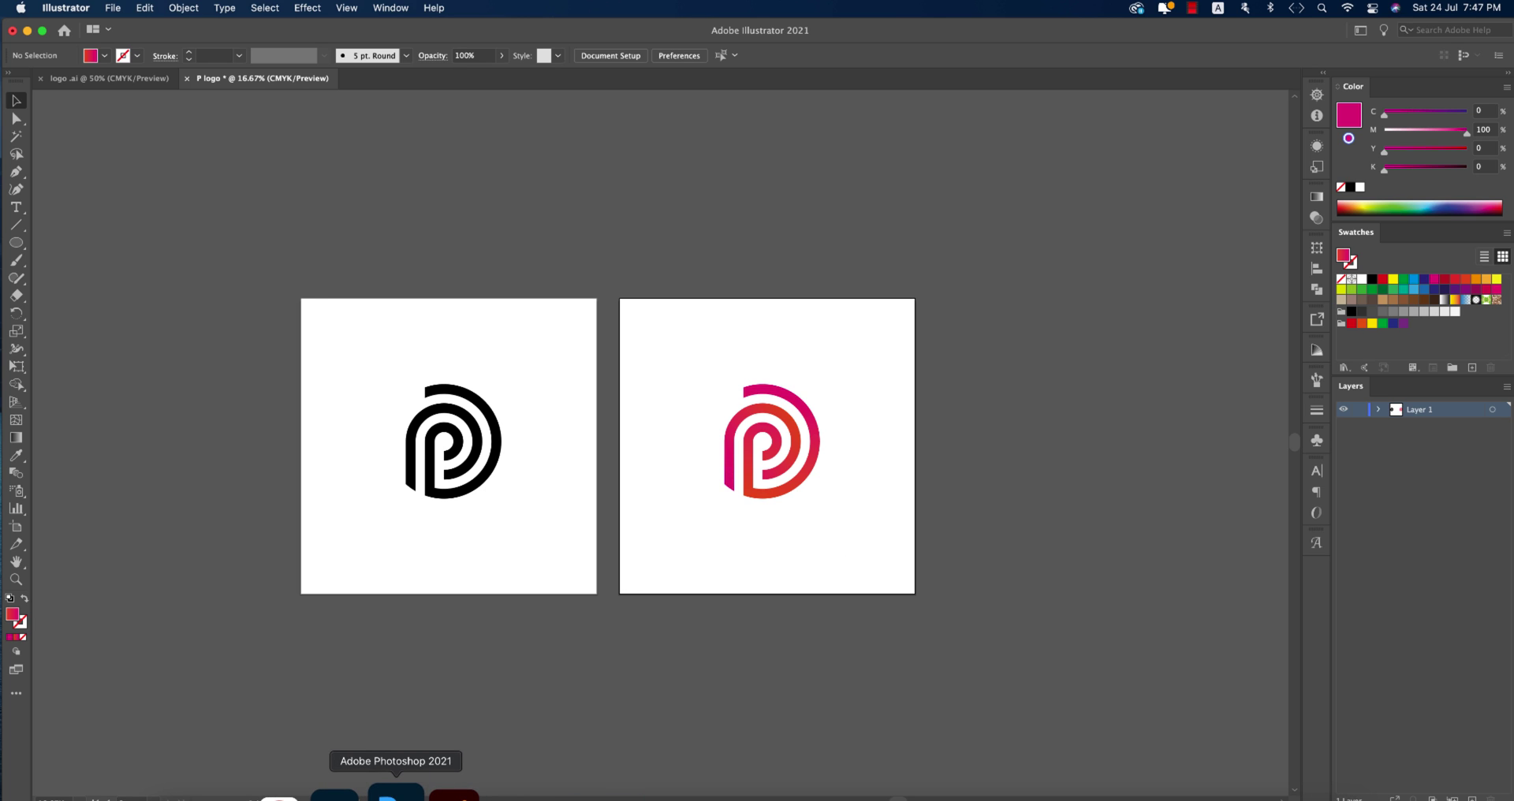
{"action": "left_click", "coordinate": [396, 795]}
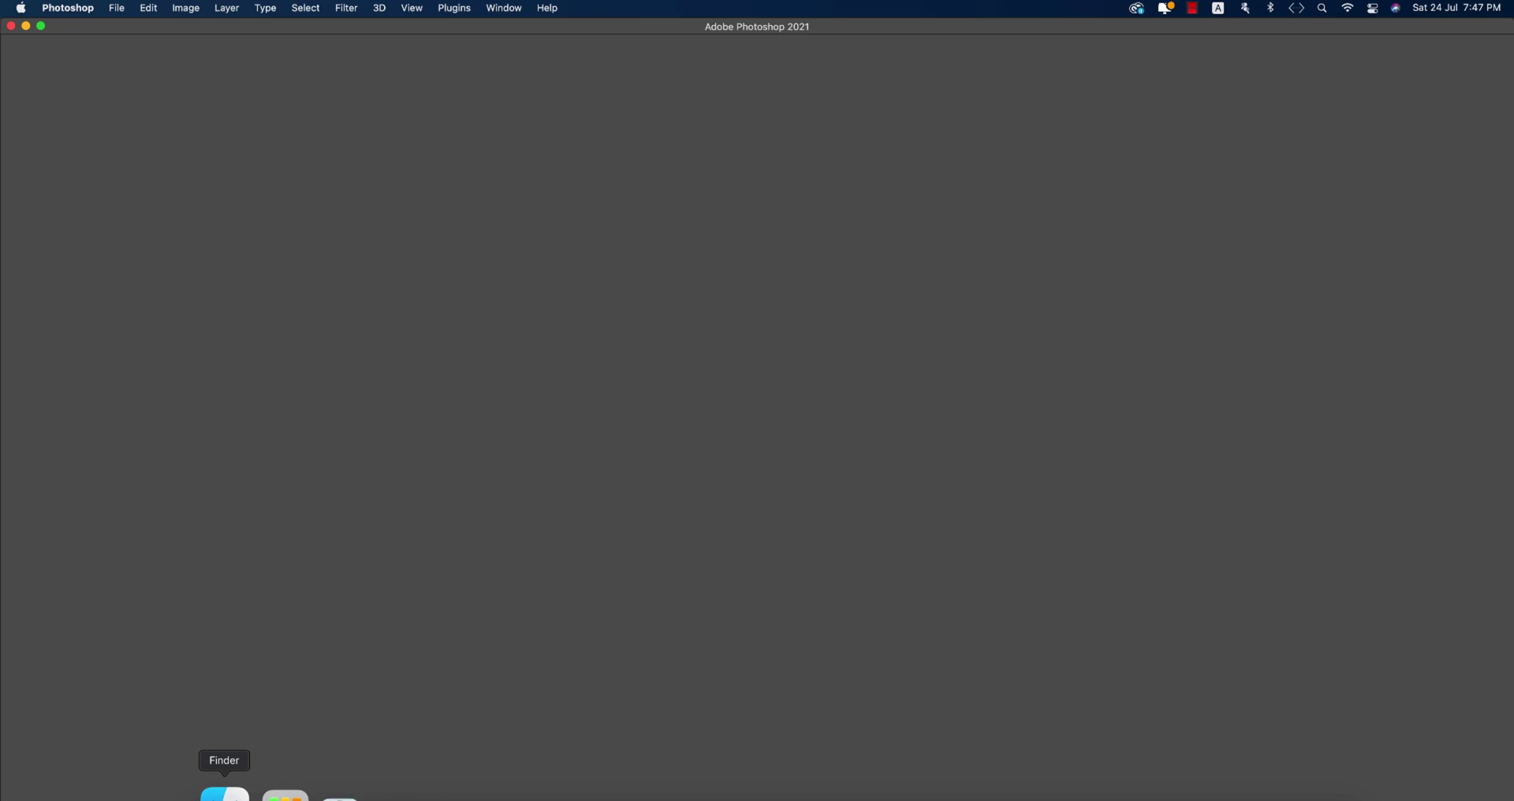
Step: Unzip the grey-wall logo mockup archive in the 23-7-21 folder on the Apps And Work drive
{"action": "left_click", "coordinate": [225, 794]}
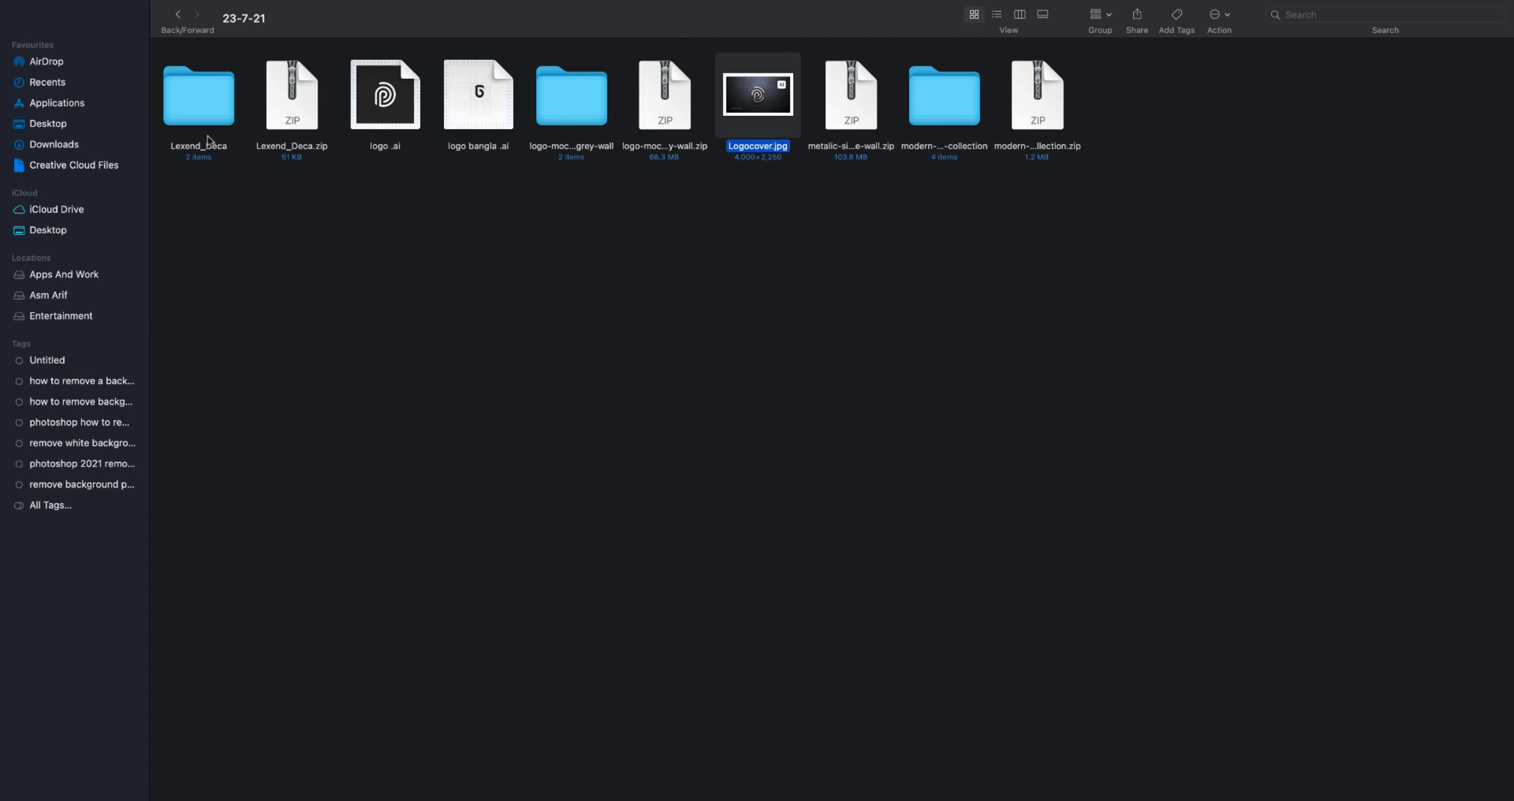
{"action": "left_click", "coordinate": [71, 276]}
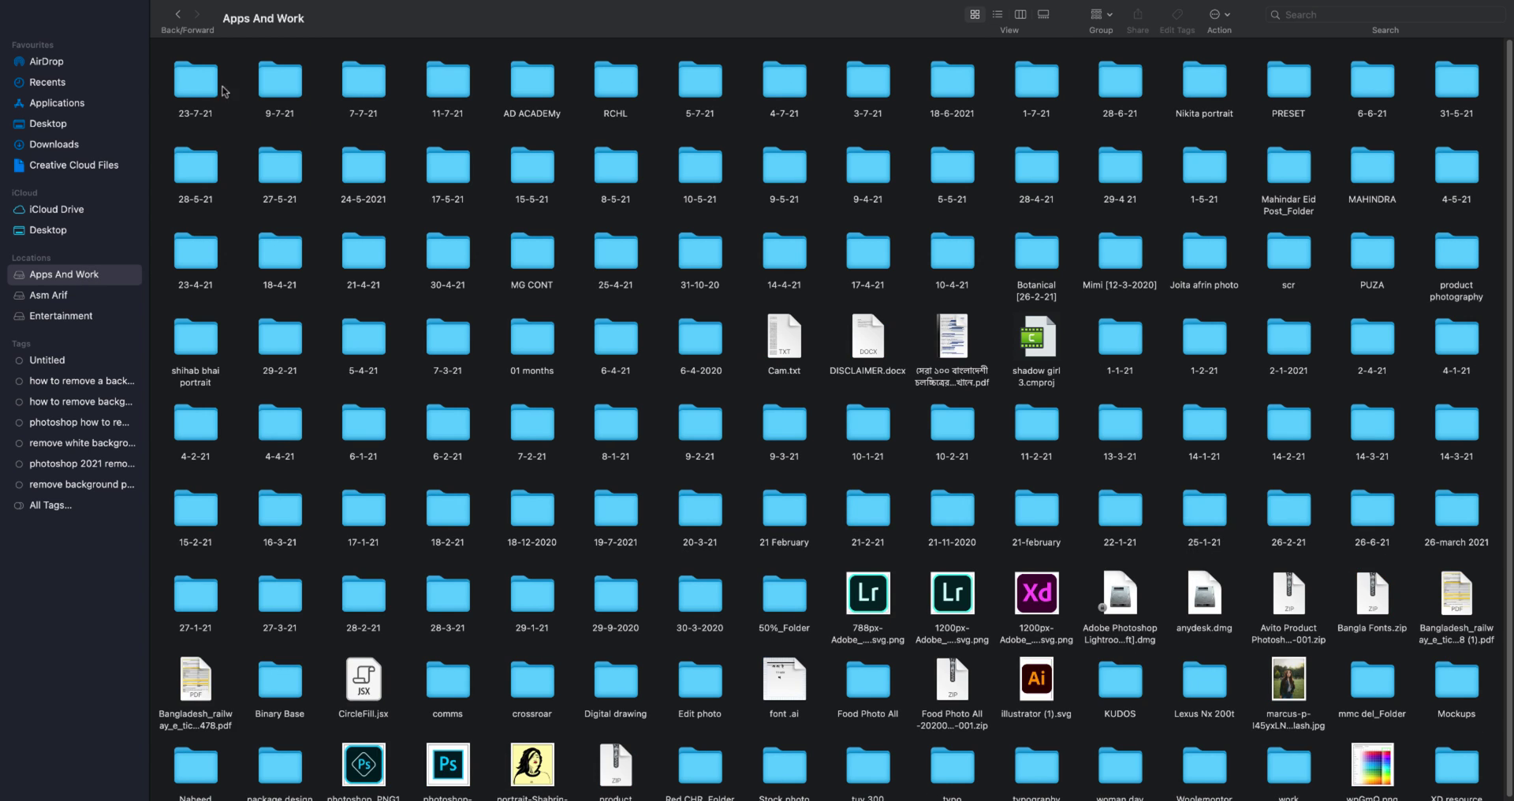
{"action": "double_click", "coordinate": [199, 91]}
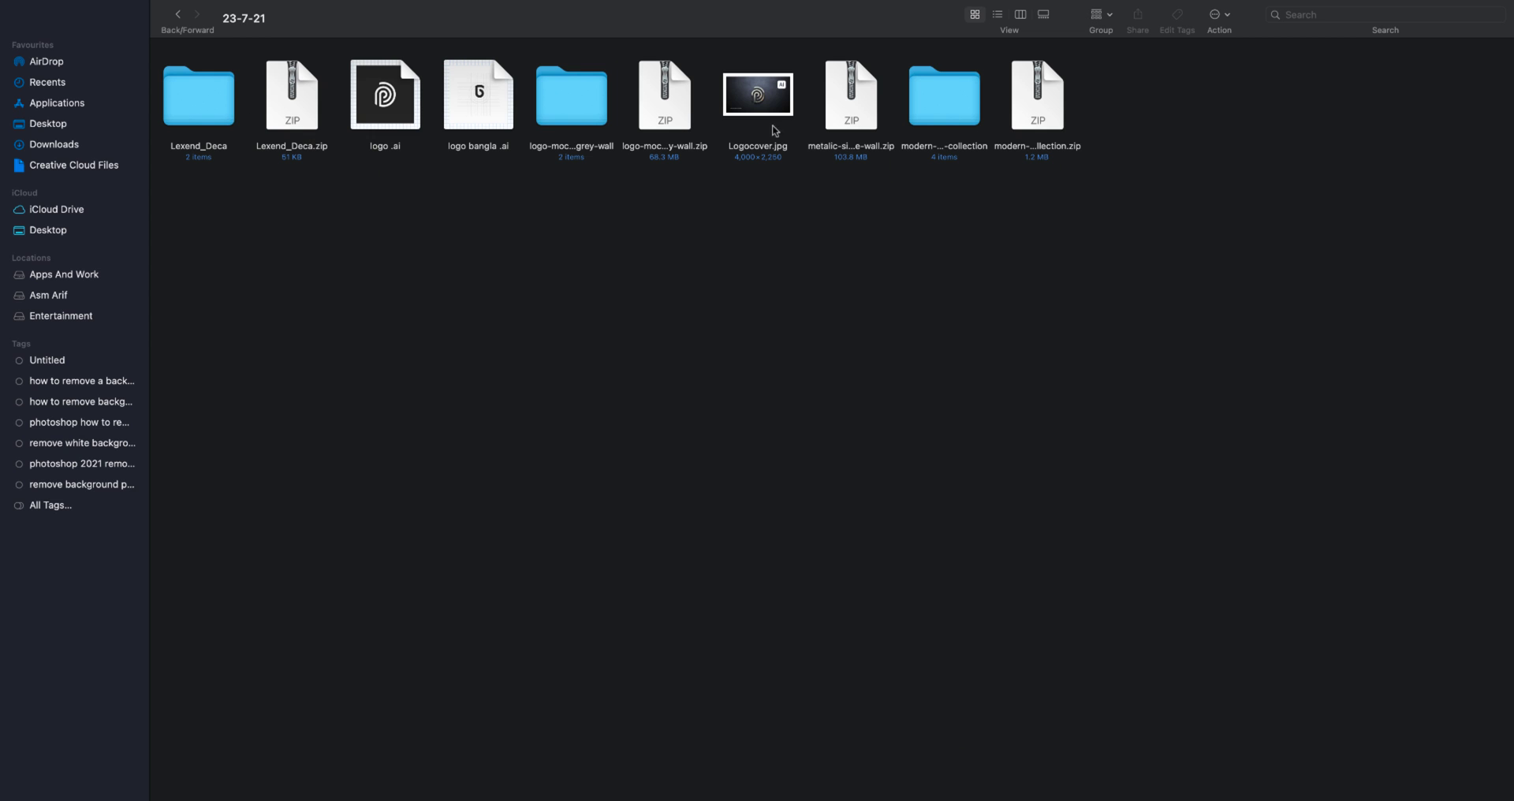
{"action": "left_click", "coordinate": [667, 96]}
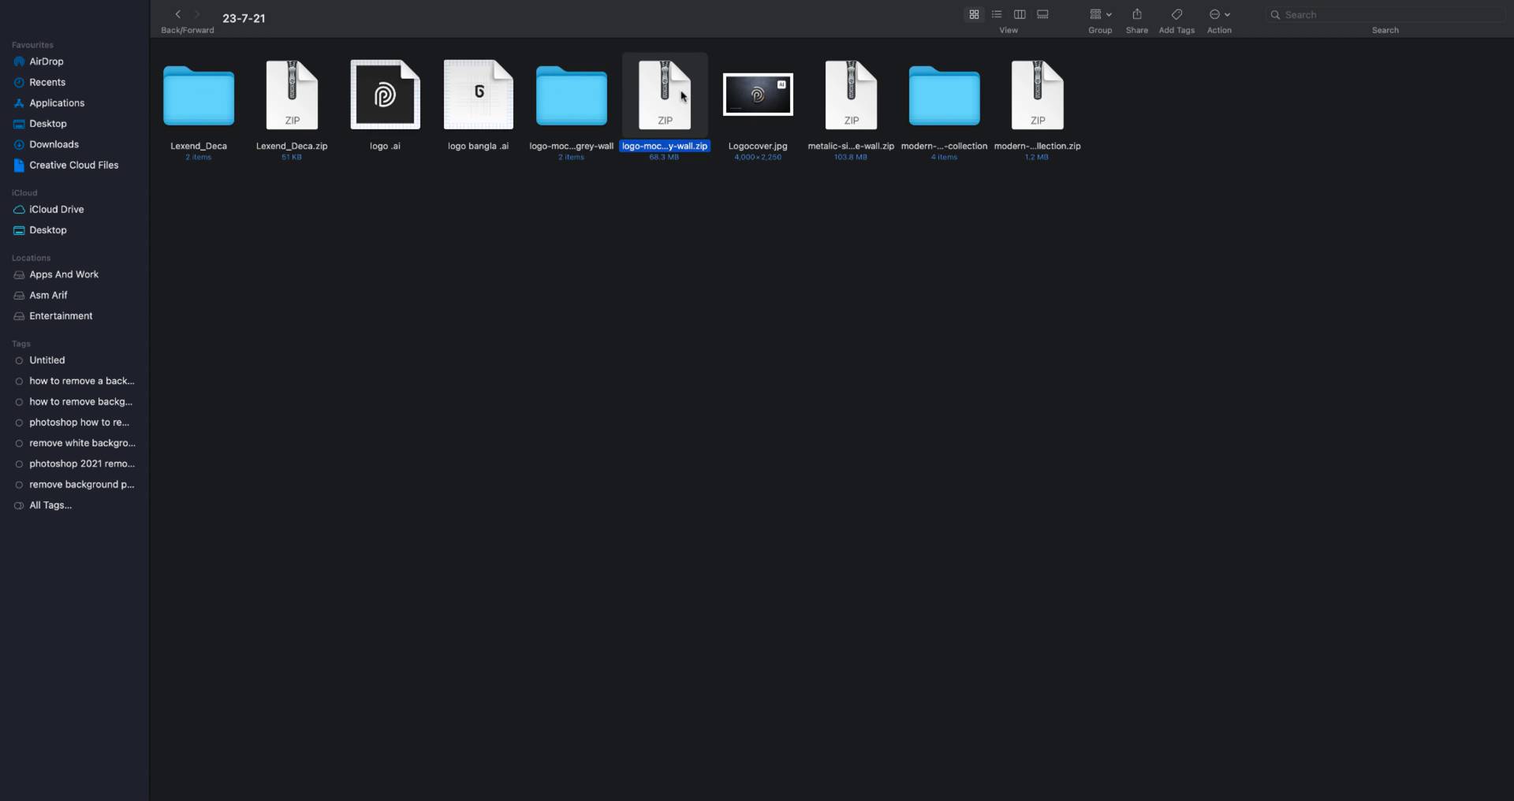
{"action": "double_click", "coordinate": [680, 90]}
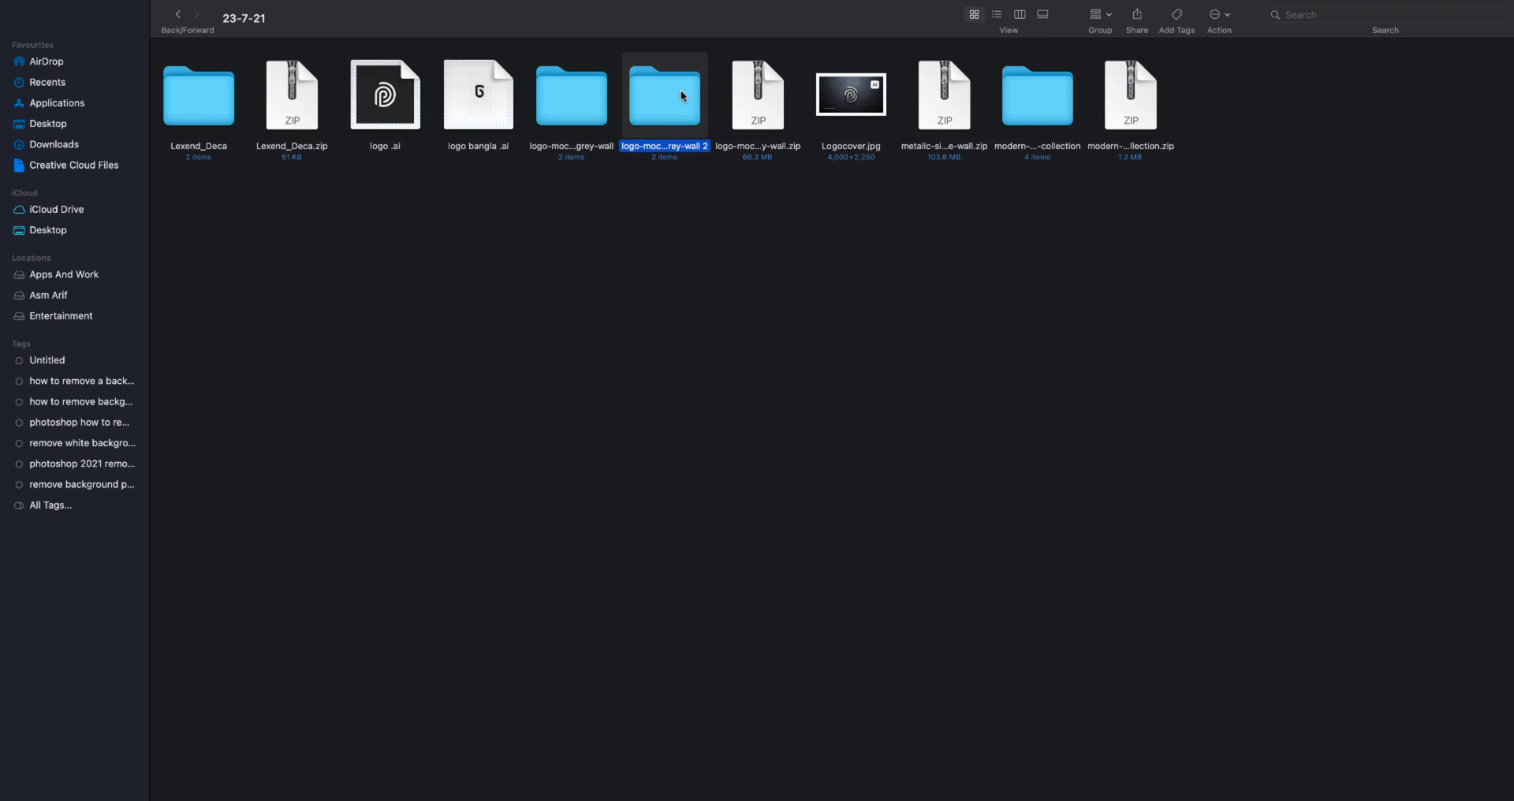
{"action": "double_click", "coordinate": [659, 97]}
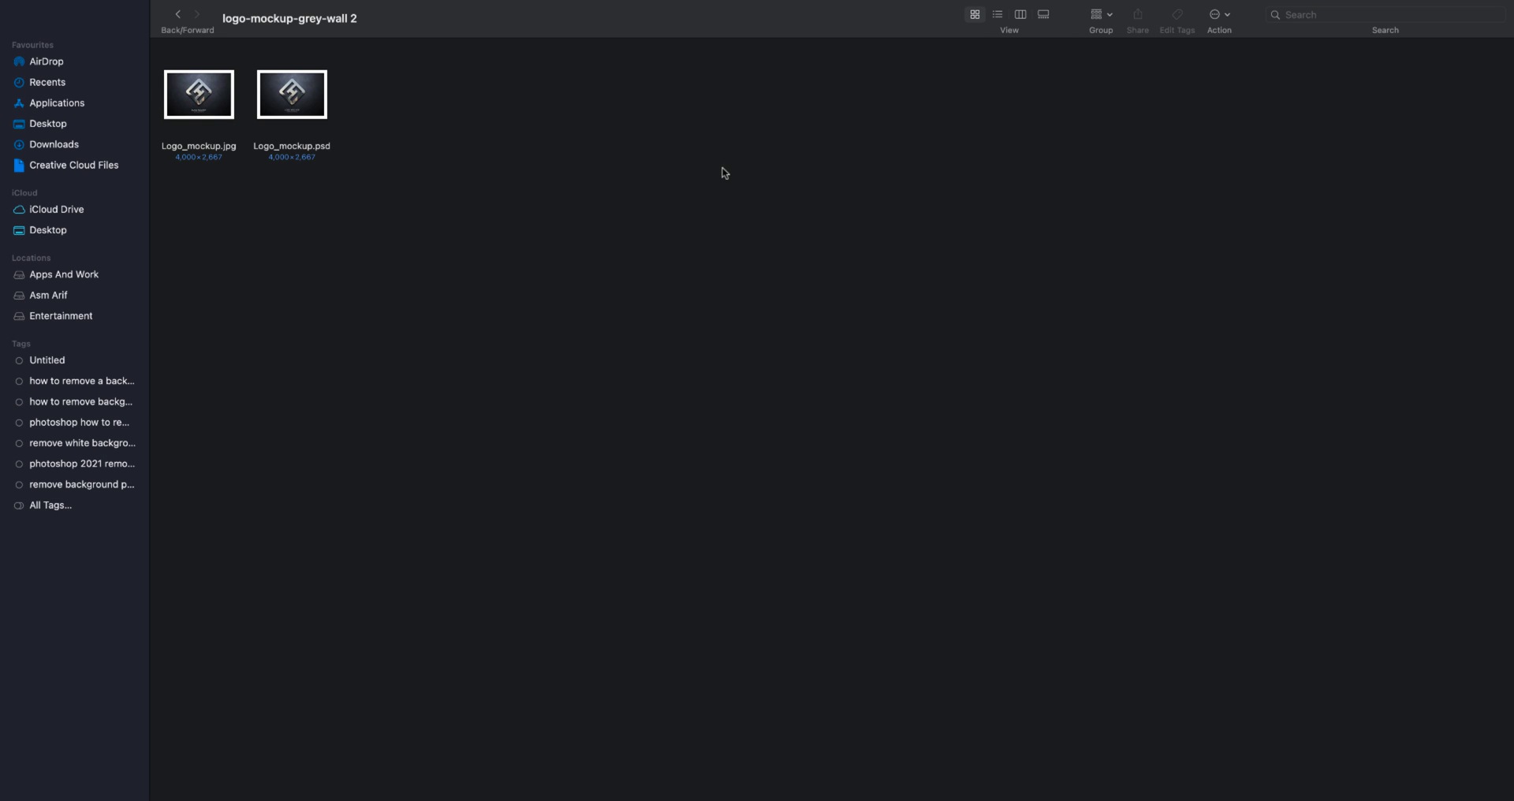
Step: Open Logo_mockup.psd with Adobe Photoshop 2021
{"action": "left_click", "coordinate": [329, 117]}
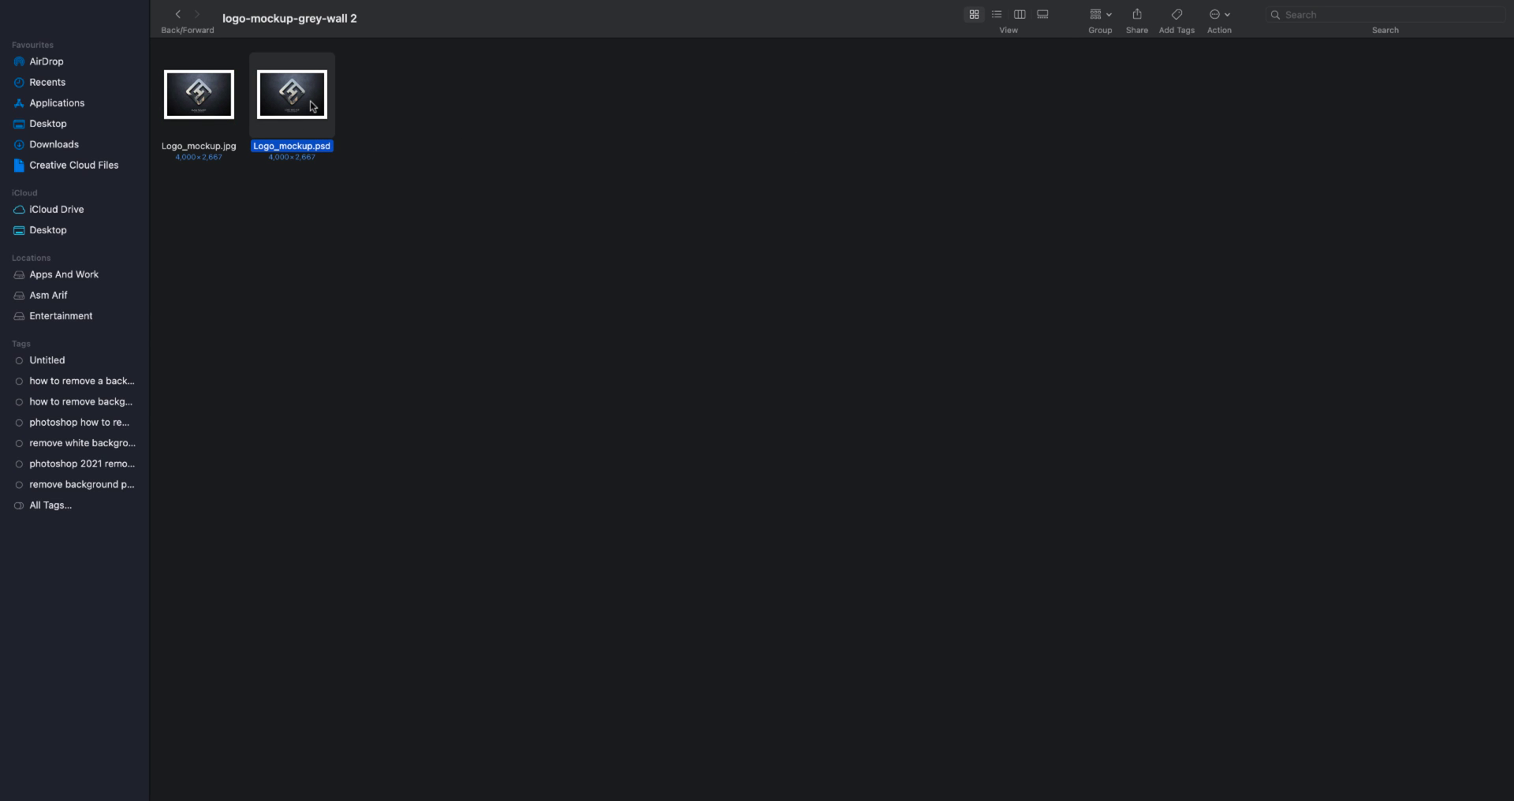
{"action": "right_click", "coordinate": [313, 106]}
{"action": "mouse_move", "coordinate": [474, 126]}
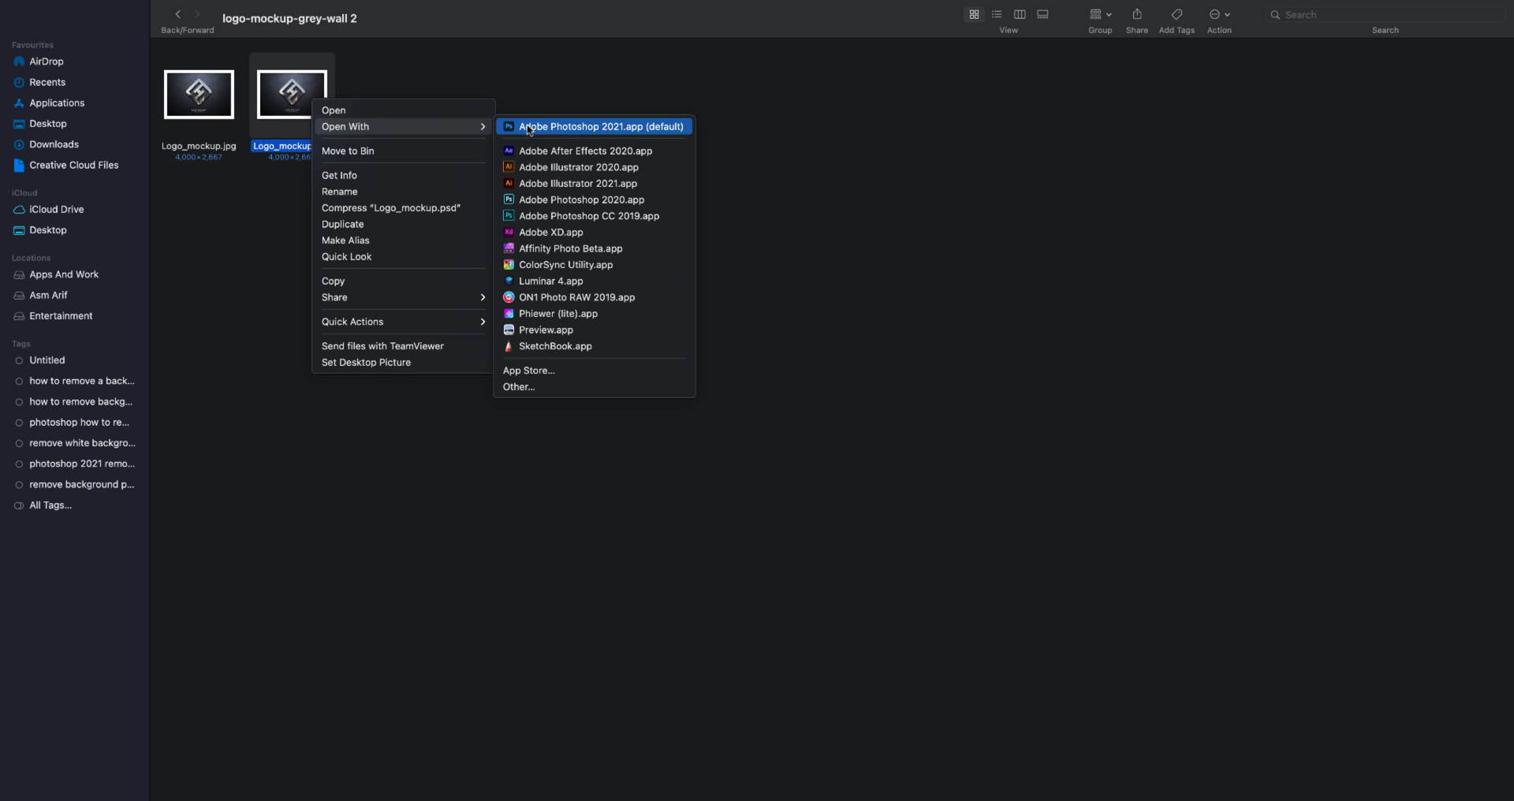
{"action": "left_click", "coordinate": [531, 129]}
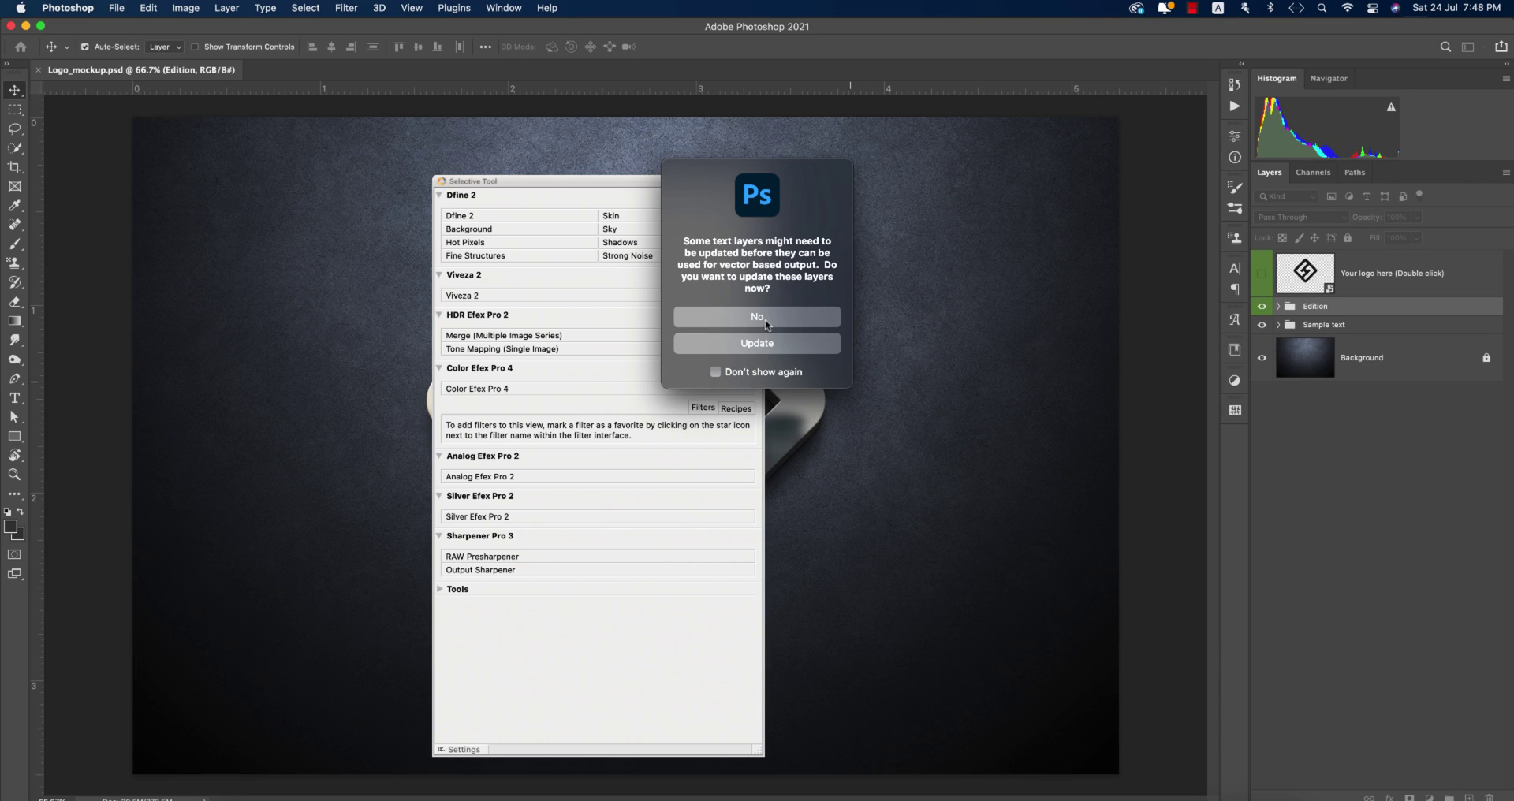
Step: Update the mockup's text layers, close the Selective Tool panel, and deselect all layers
{"action": "left_click", "coordinate": [763, 345]}
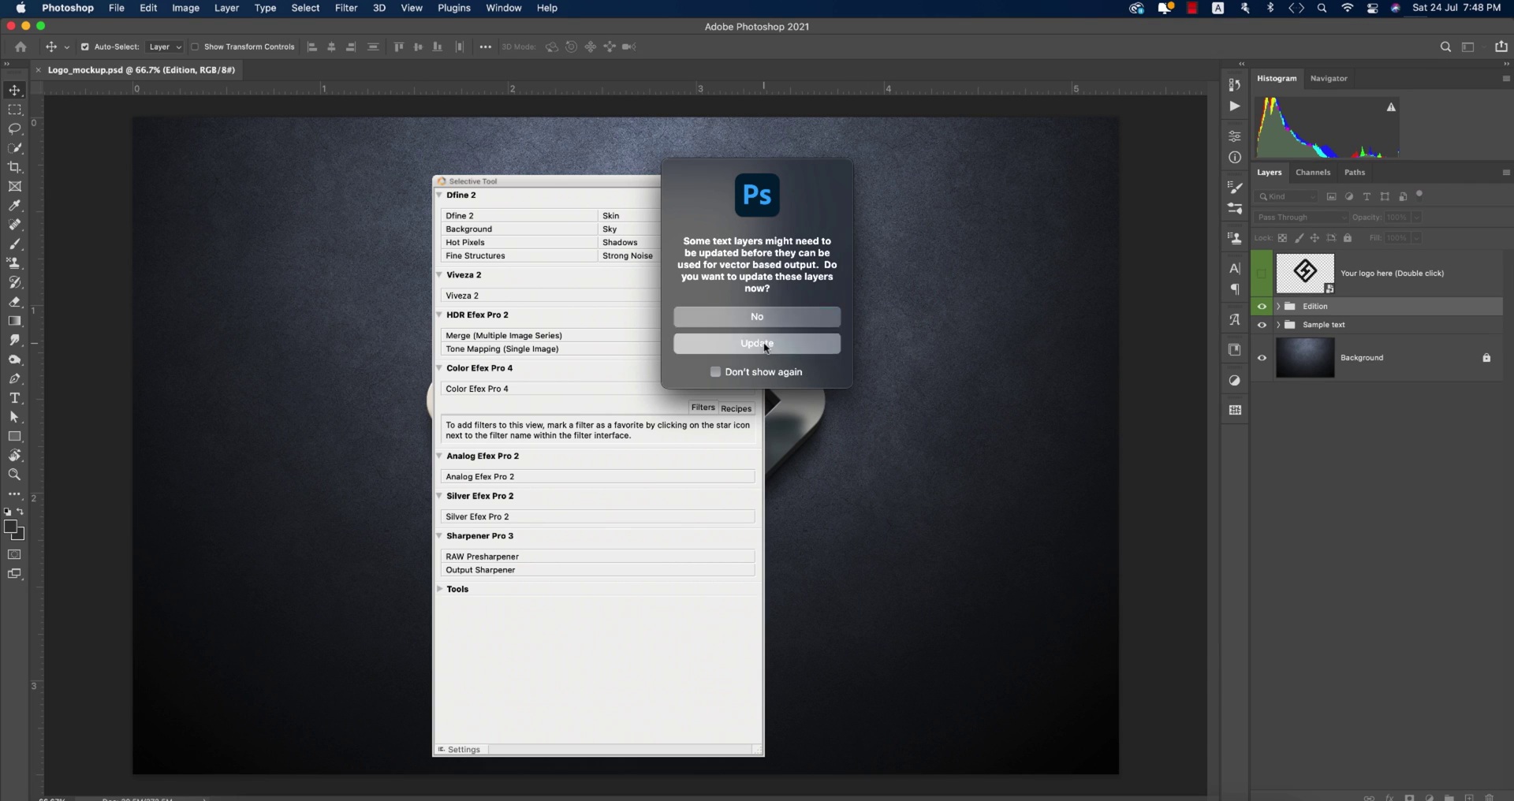
{"action": "left_click", "coordinate": [757, 182]}
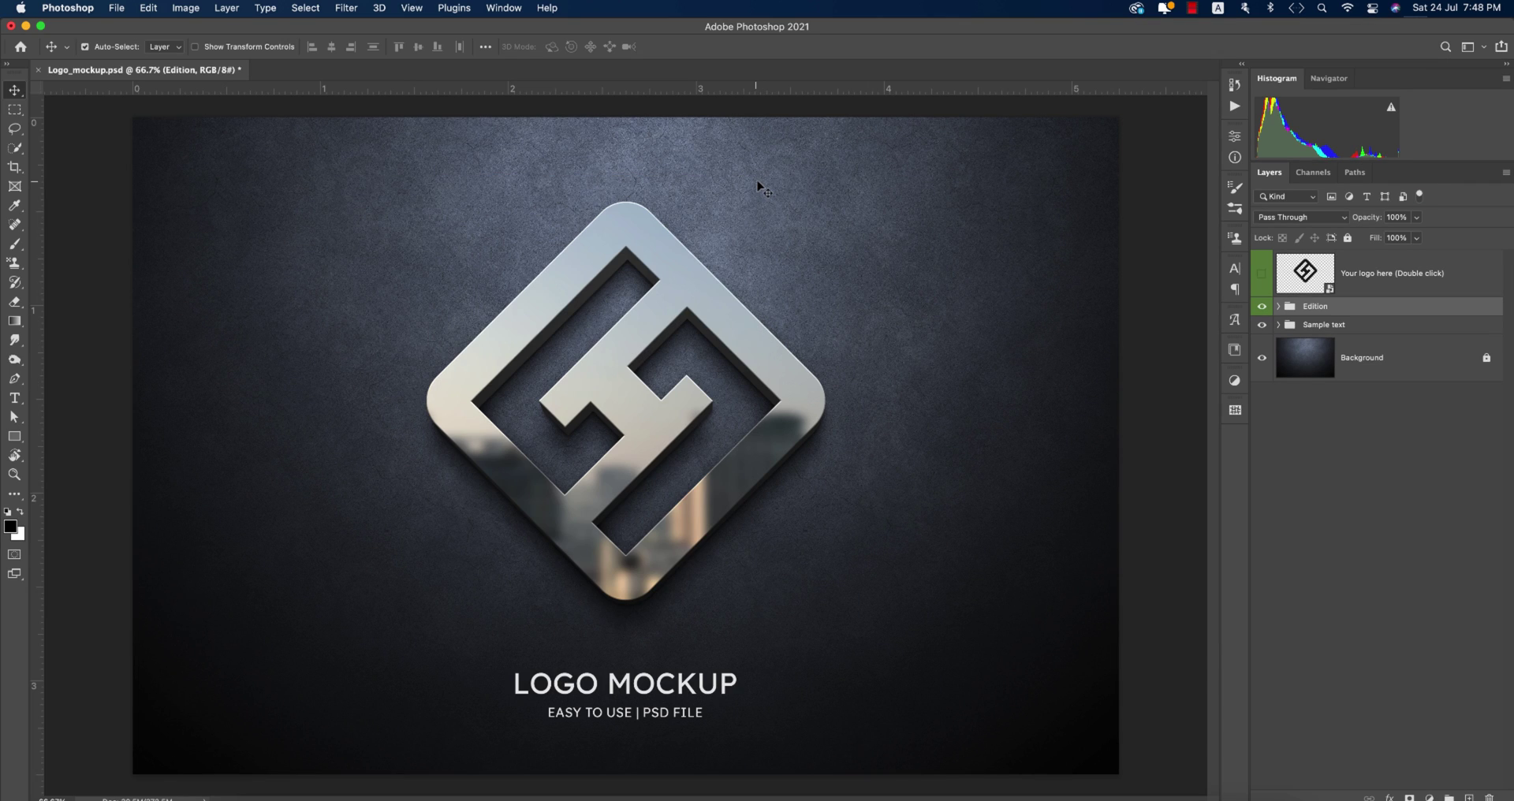
{"action": "left_click", "coordinate": [1162, 557]}
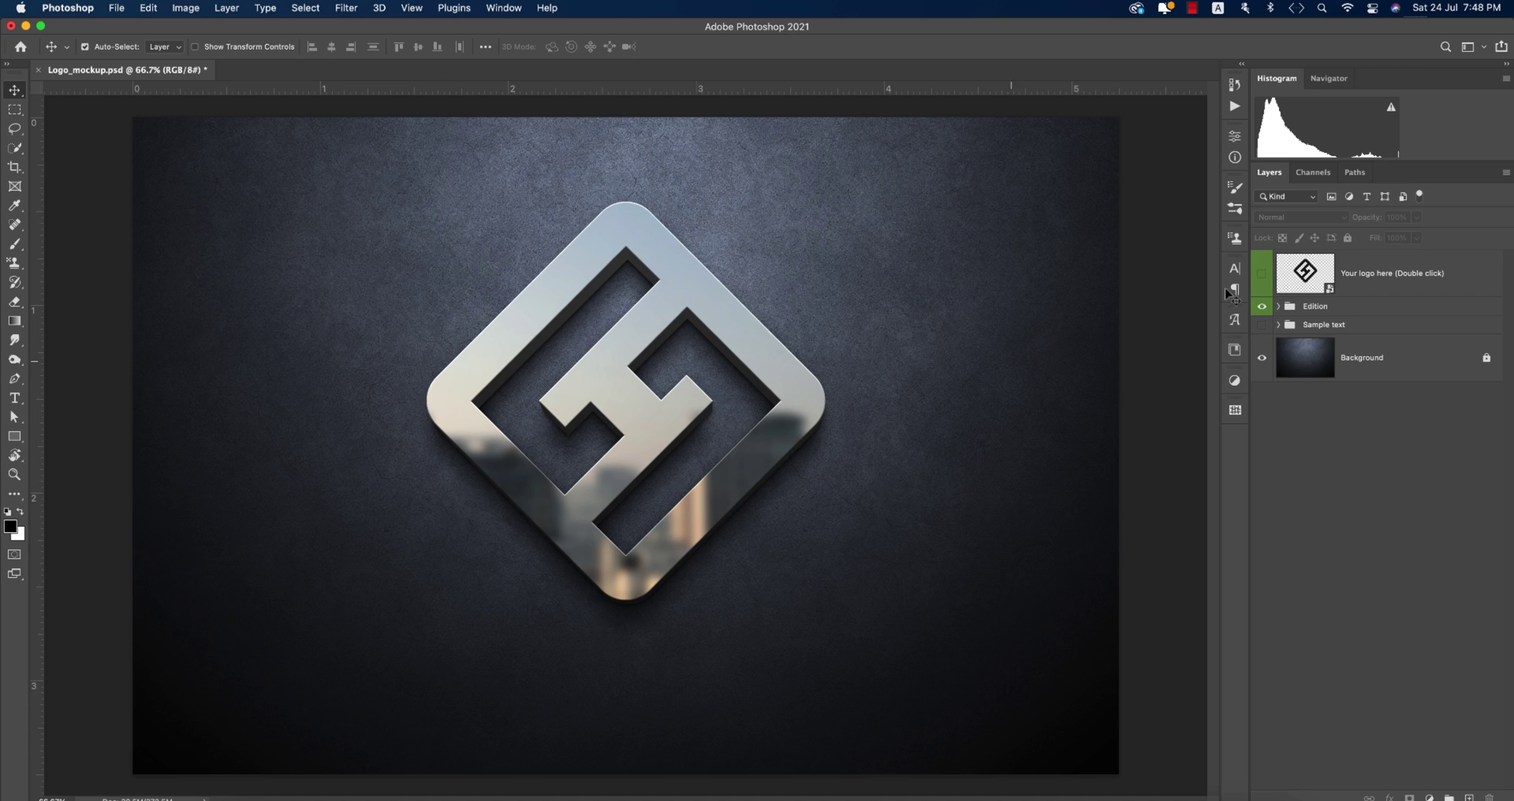
Step: Open the 'Your logo here' smart object, frame the diamond logo with four guides, and hide Layer 1
{"action": "double_click", "coordinate": [1331, 292]}
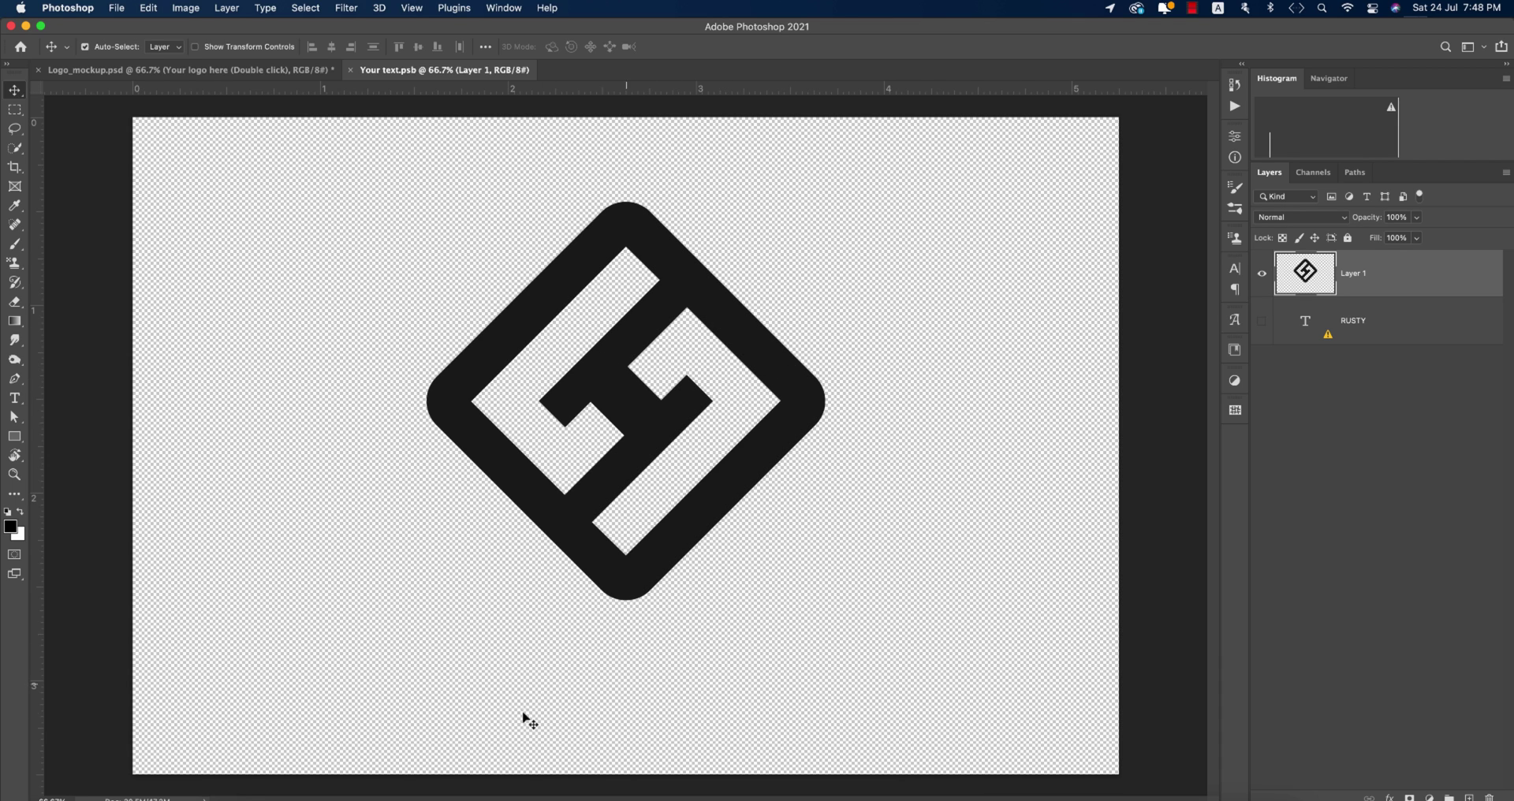
{"action": "key", "text": "cmd+r"}
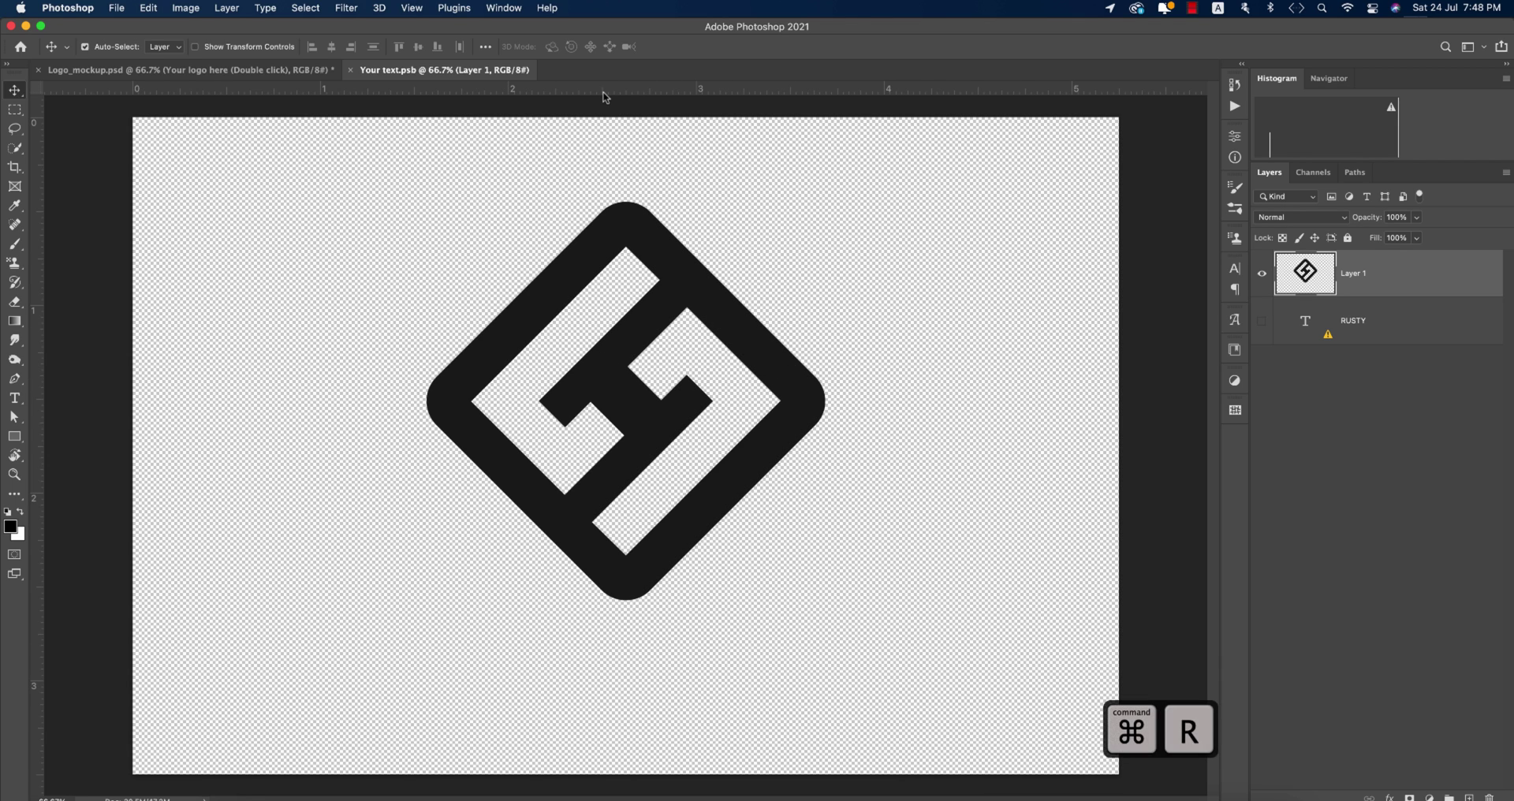
{"action": "key", "text": "cmd+r"}
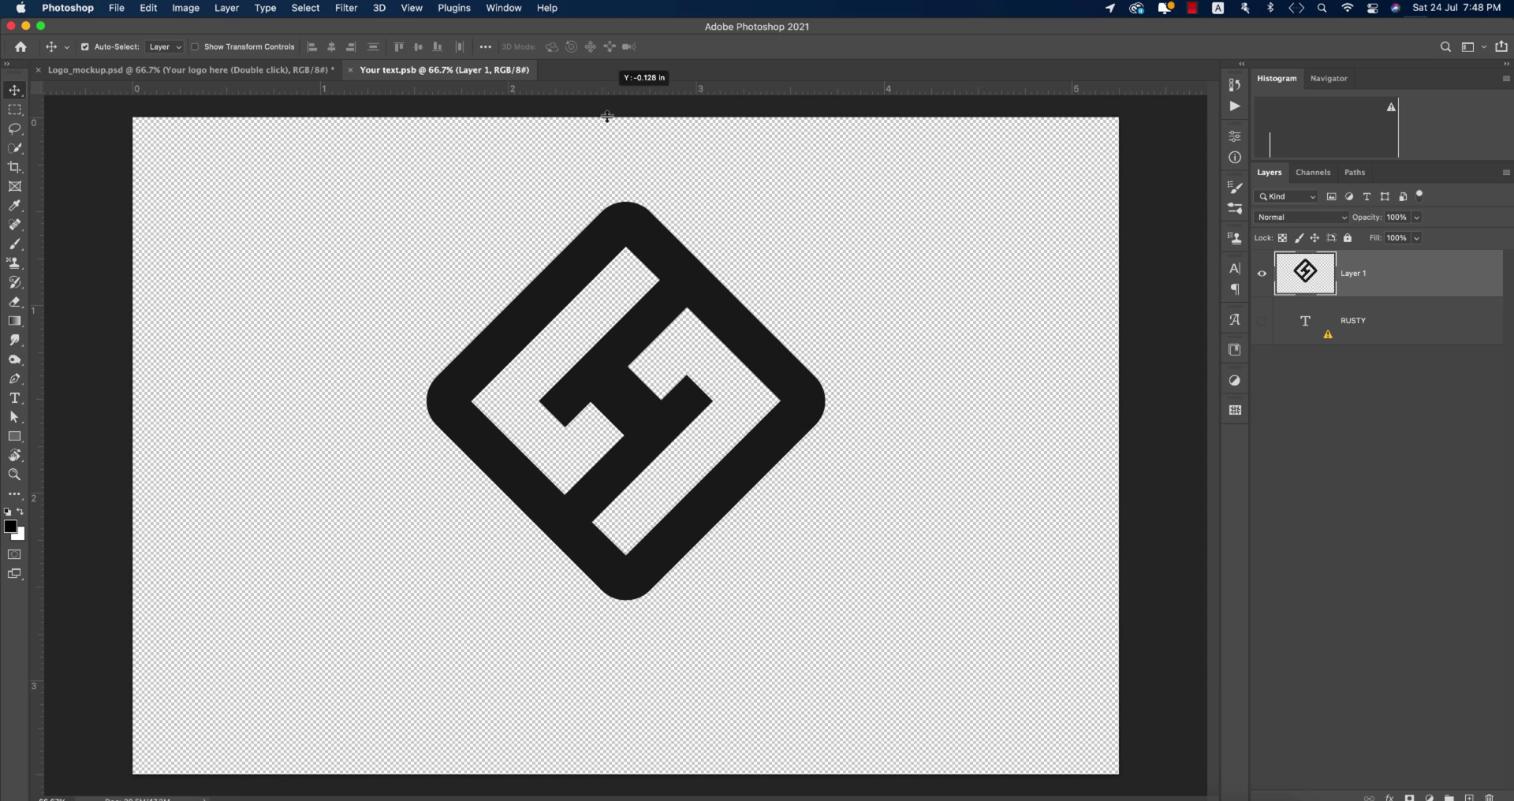
{"action": "left_click_drag", "start_coordinate": [607, 117], "coordinate": [613, 201]}
{"action": "left_click_drag", "start_coordinate": [38, 473], "coordinate": [427, 476]}
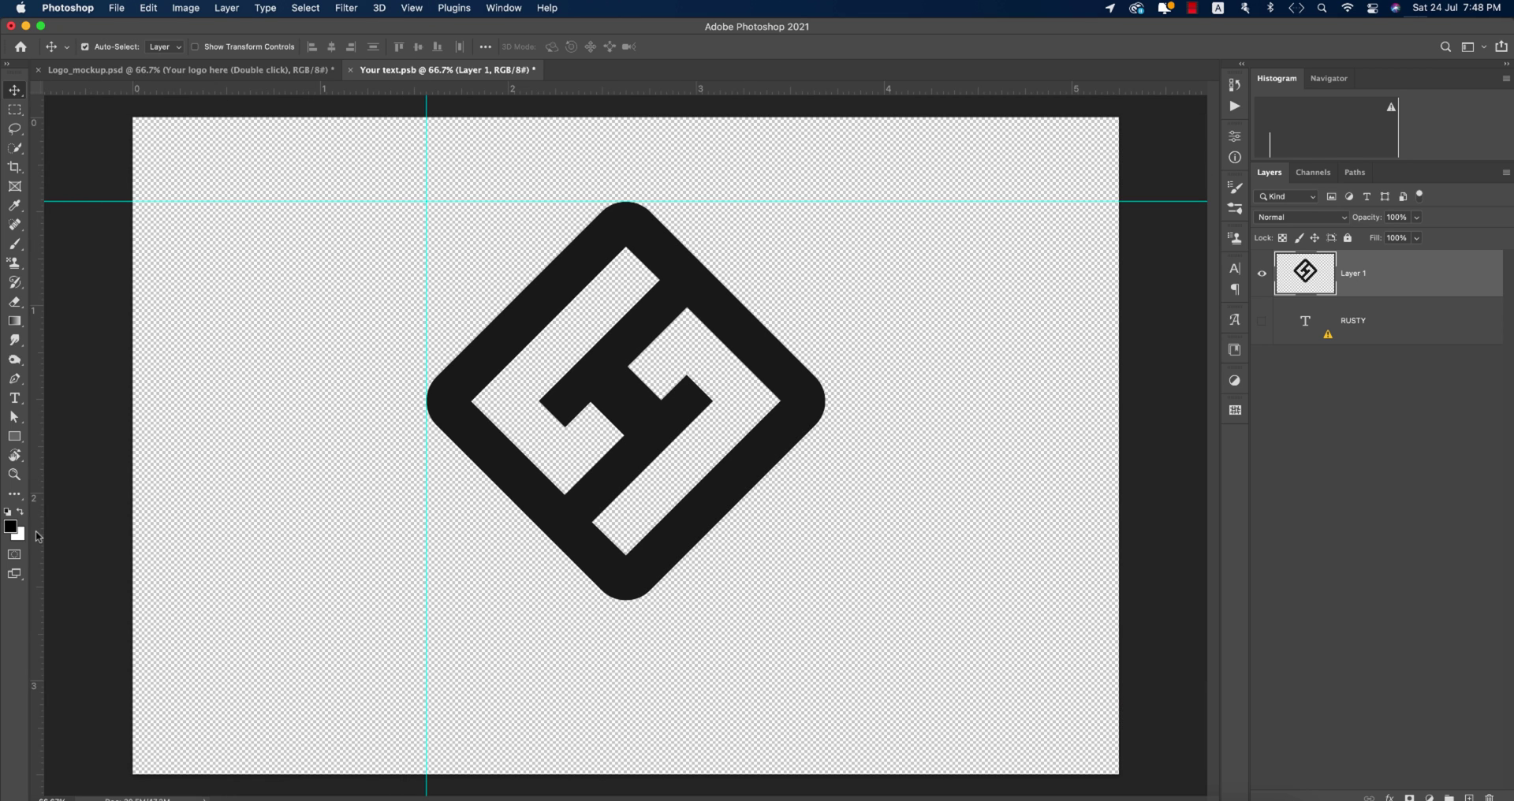
{"action": "left_click_drag", "start_coordinate": [37, 537], "coordinate": [825, 490]}
{"action": "left_click_drag", "start_coordinate": [698, 90], "coordinate": [655, 600]}
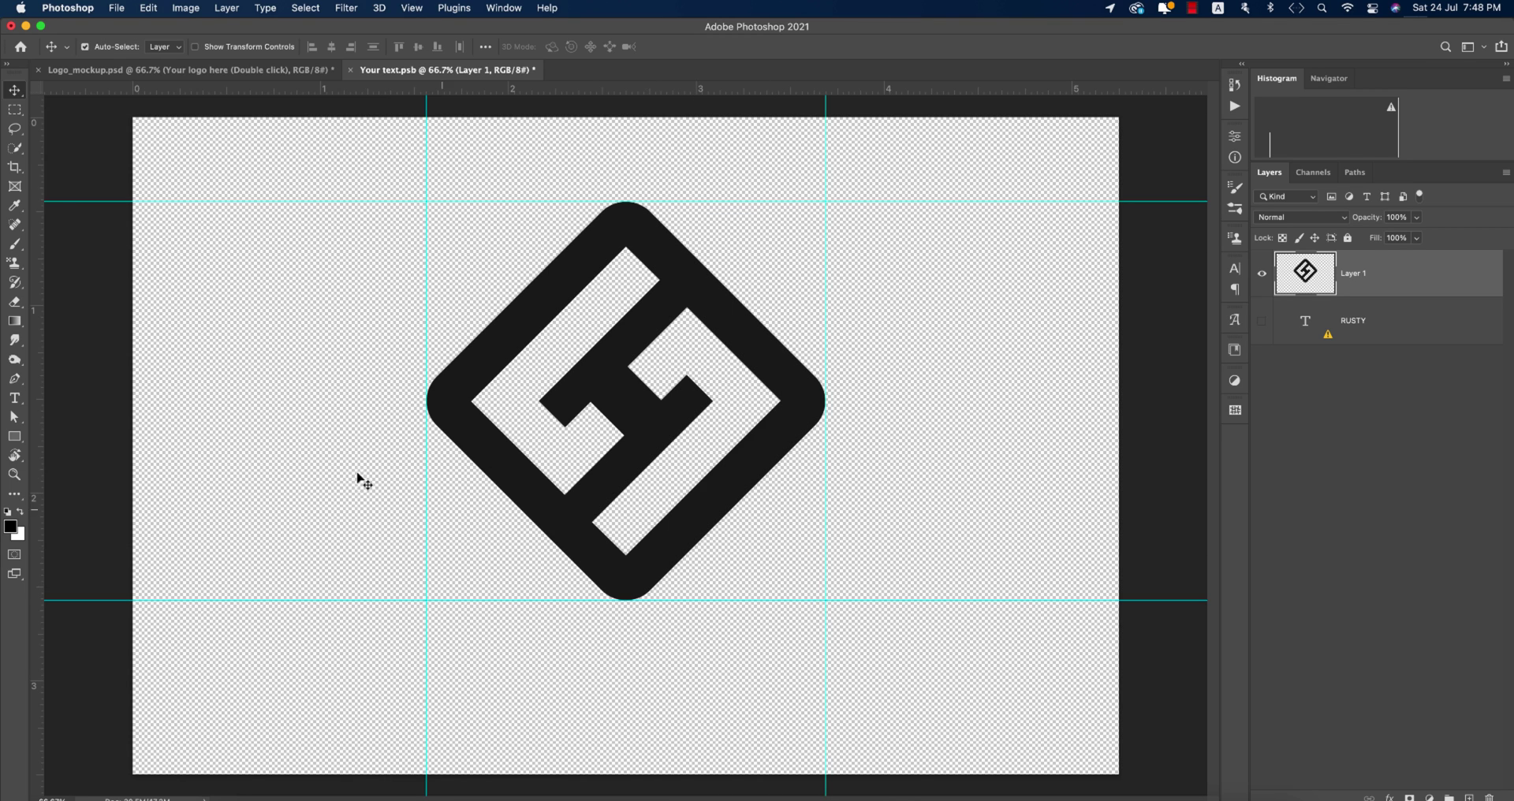
{"action": "left_click", "coordinate": [67, 130]}
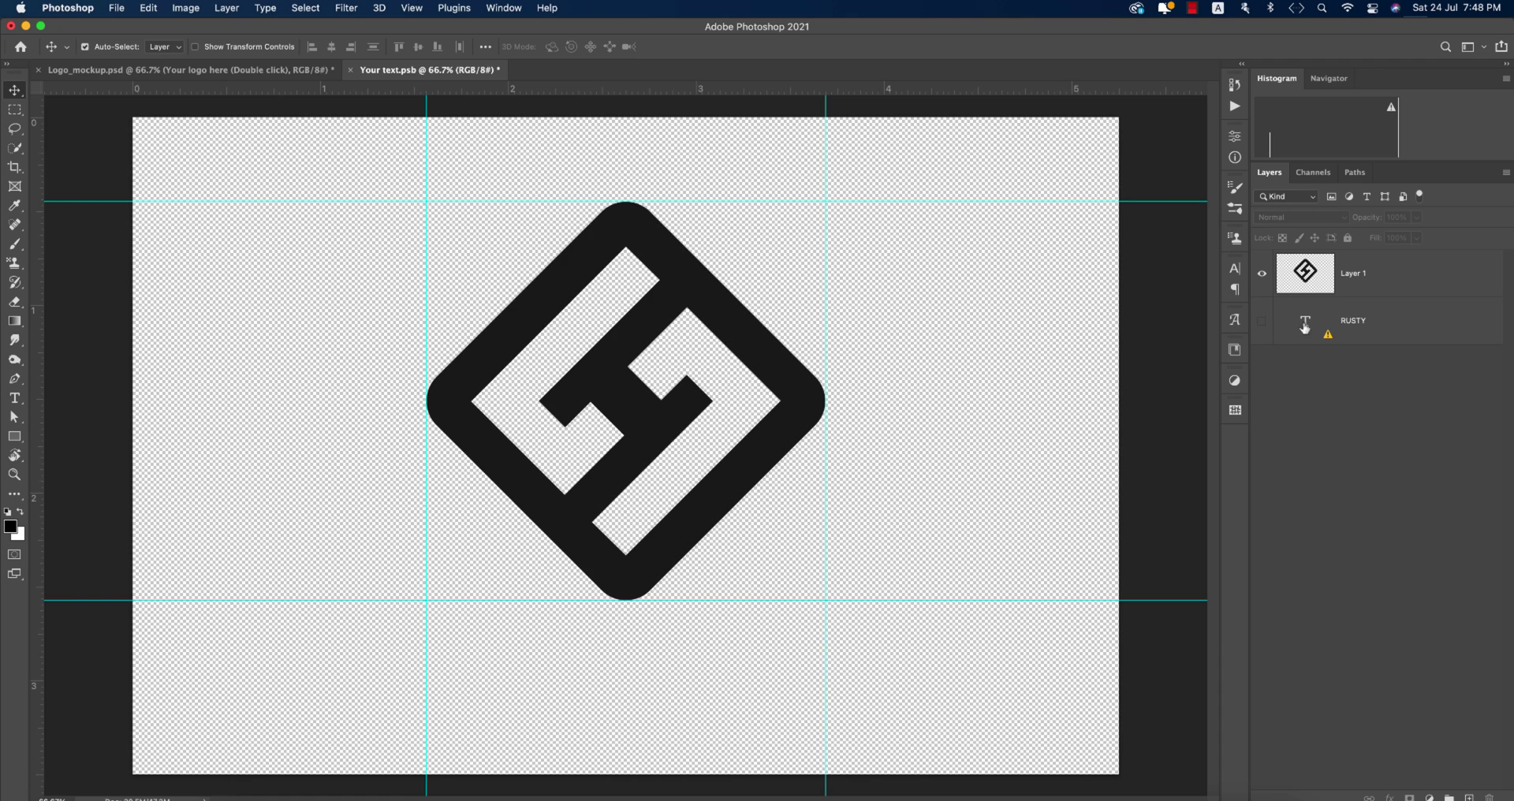
{"action": "left_click", "coordinate": [1262, 273]}
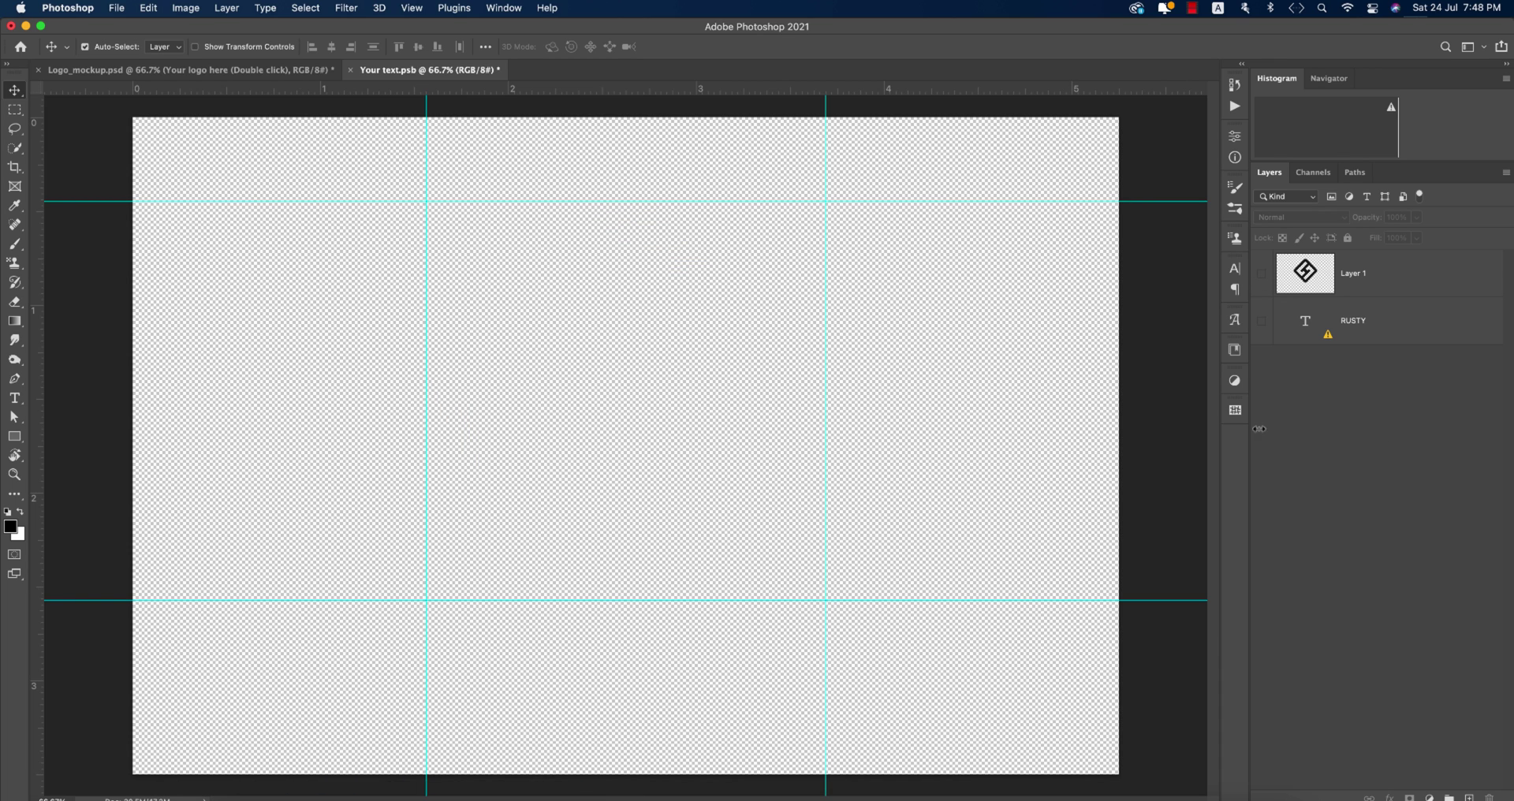
Step: Copy the black P logo from the left artboard in Illustrator
{"action": "left_click", "coordinate": [406, 793]}
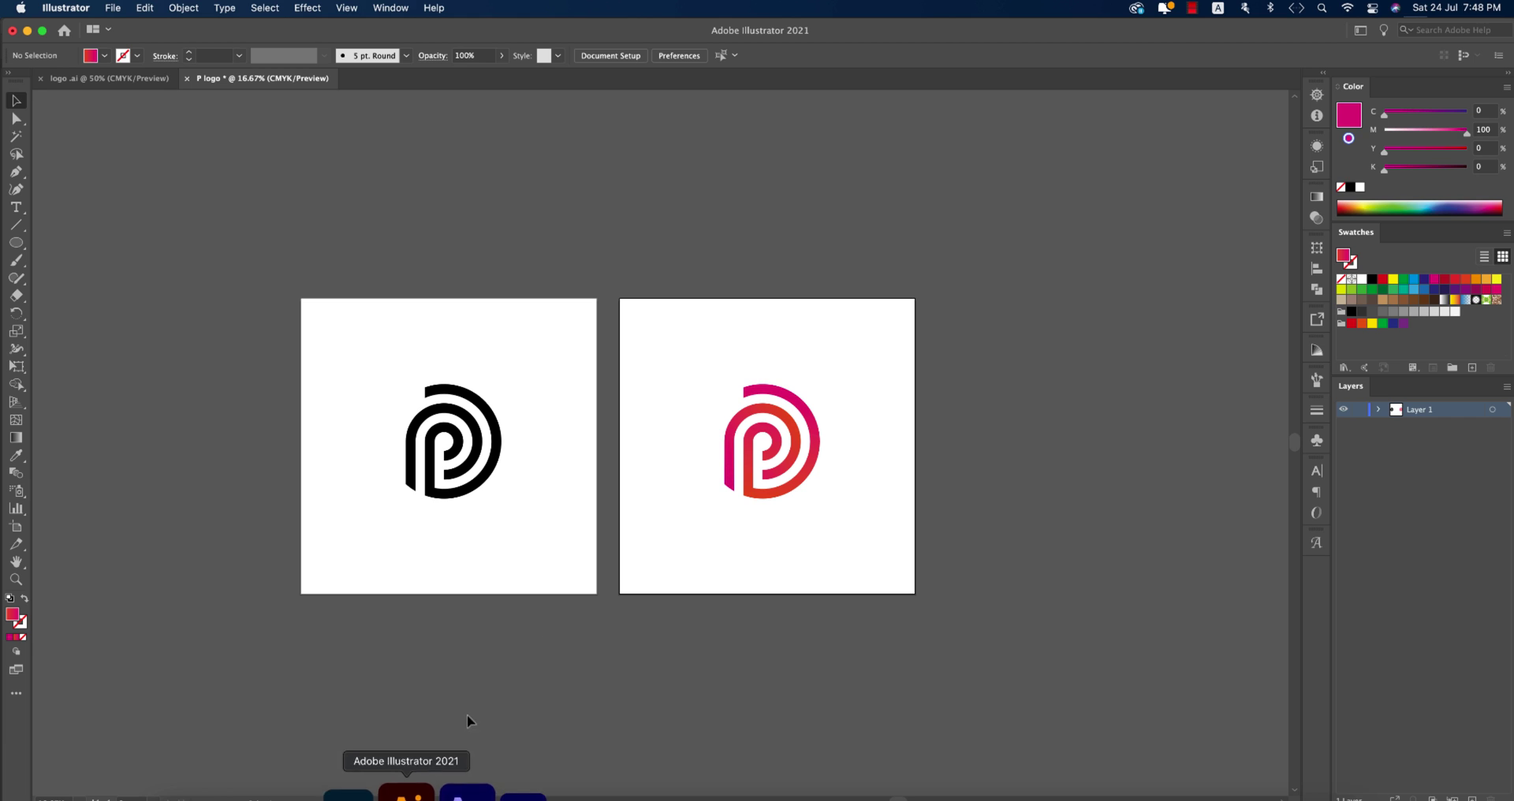
{"action": "left_click_drag", "start_coordinate": [383, 366], "coordinate": [592, 654]}
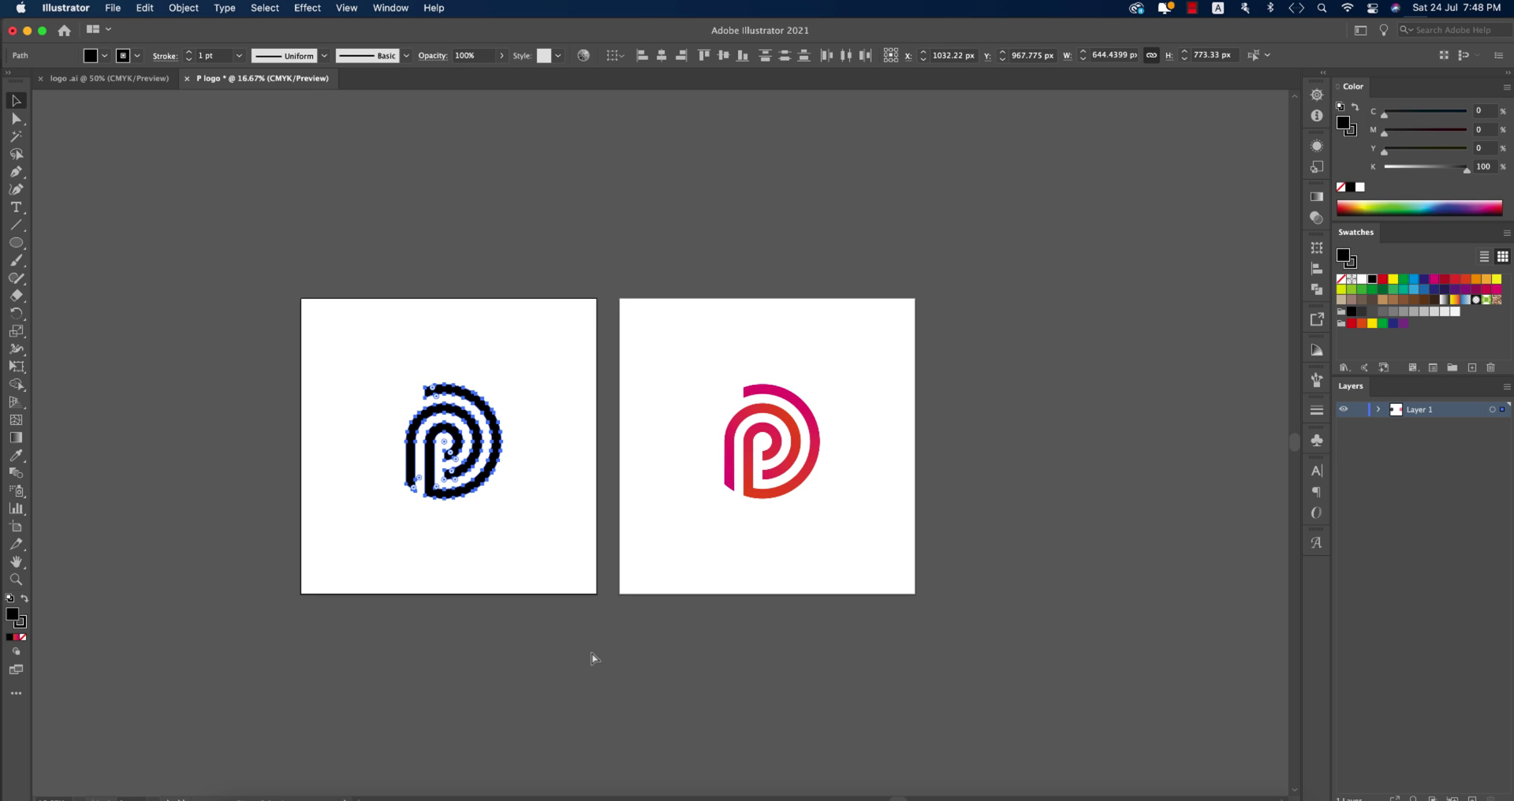
{"action": "key", "text": "super+c"}
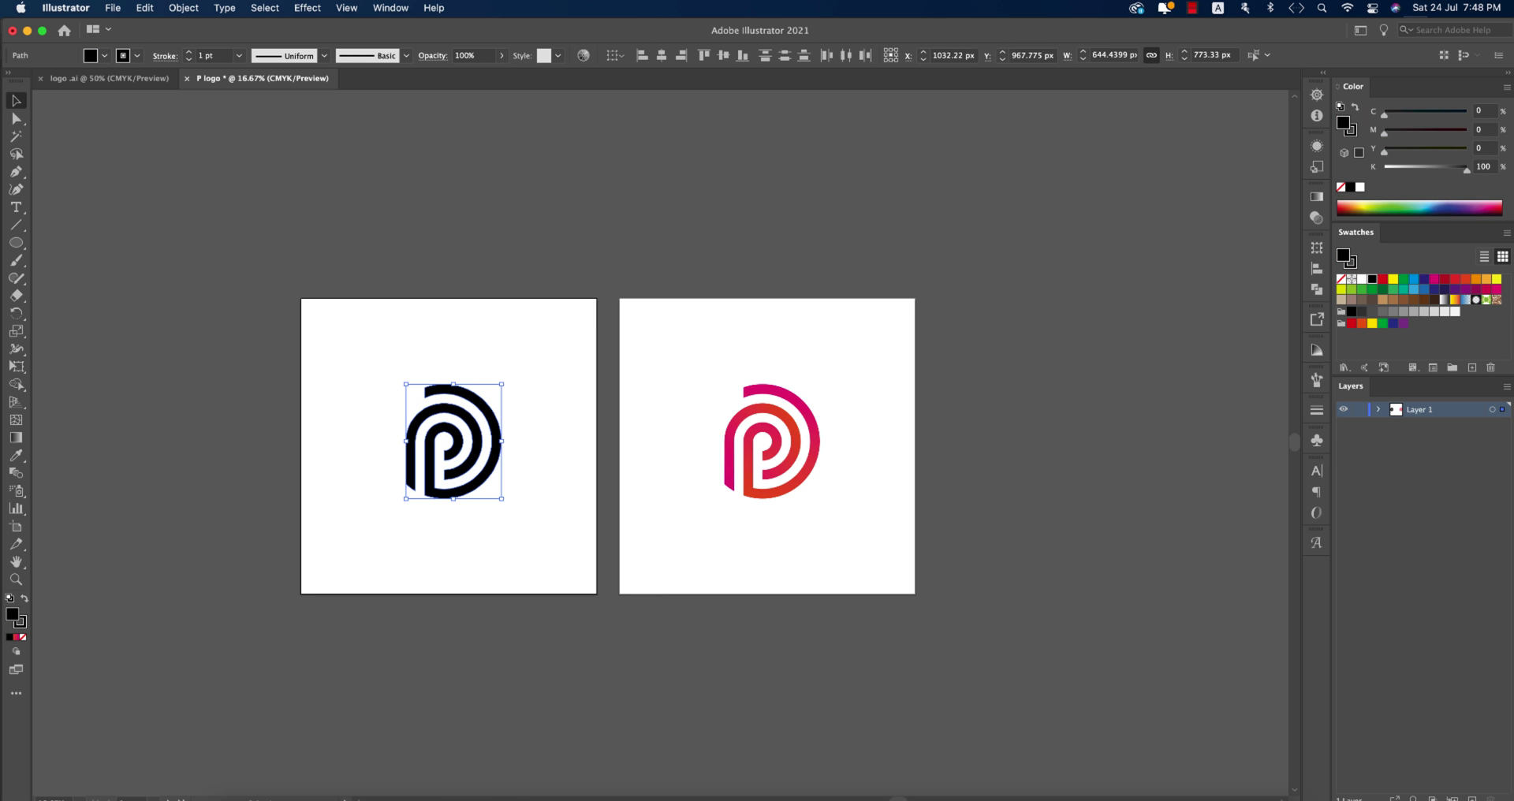
Step: Paste the black P logo into the smart object as pixels
{"action": "left_click", "coordinate": [386, 793]}
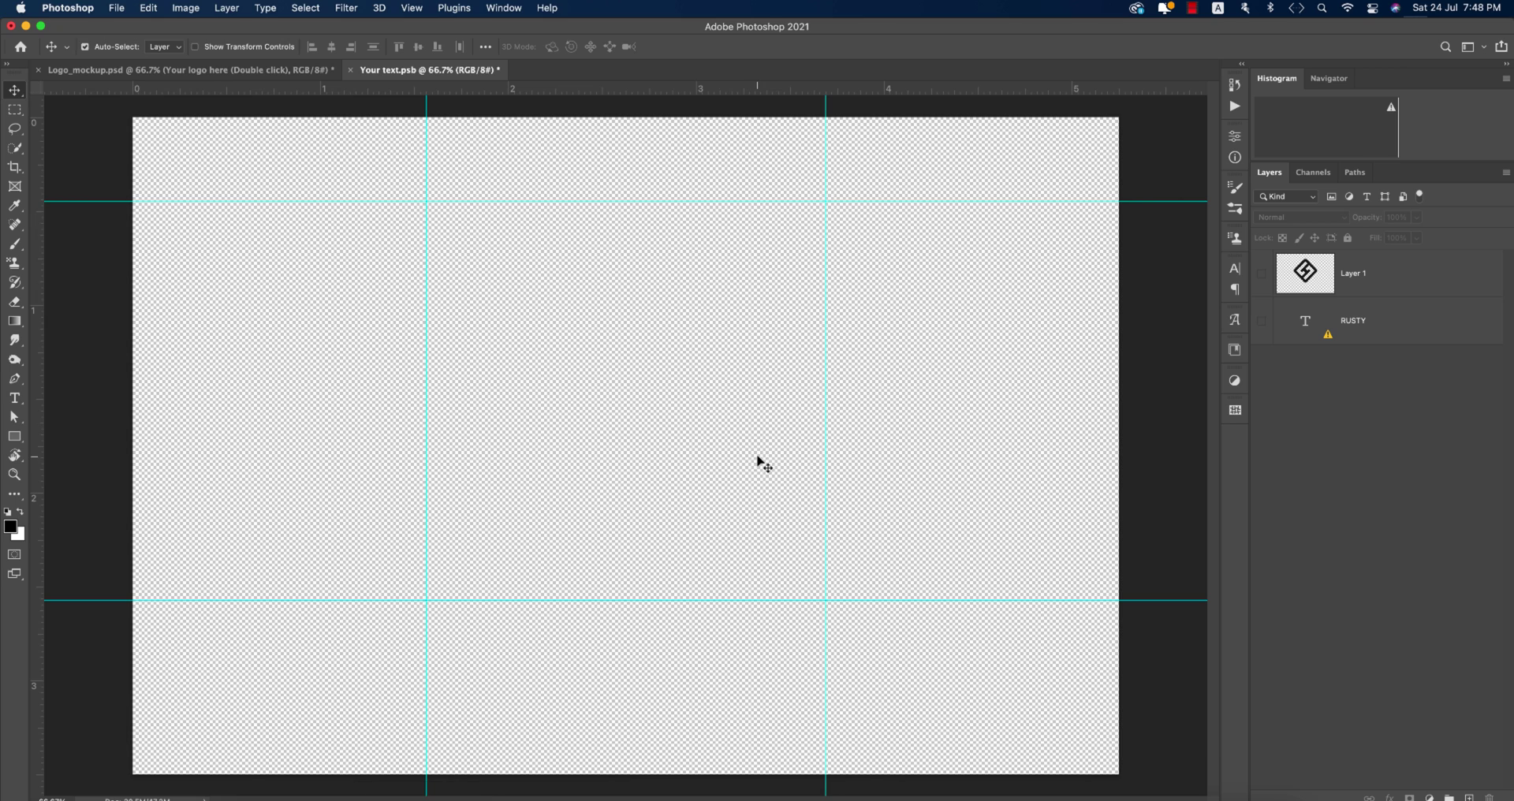
{"action": "key", "text": "super+v"}
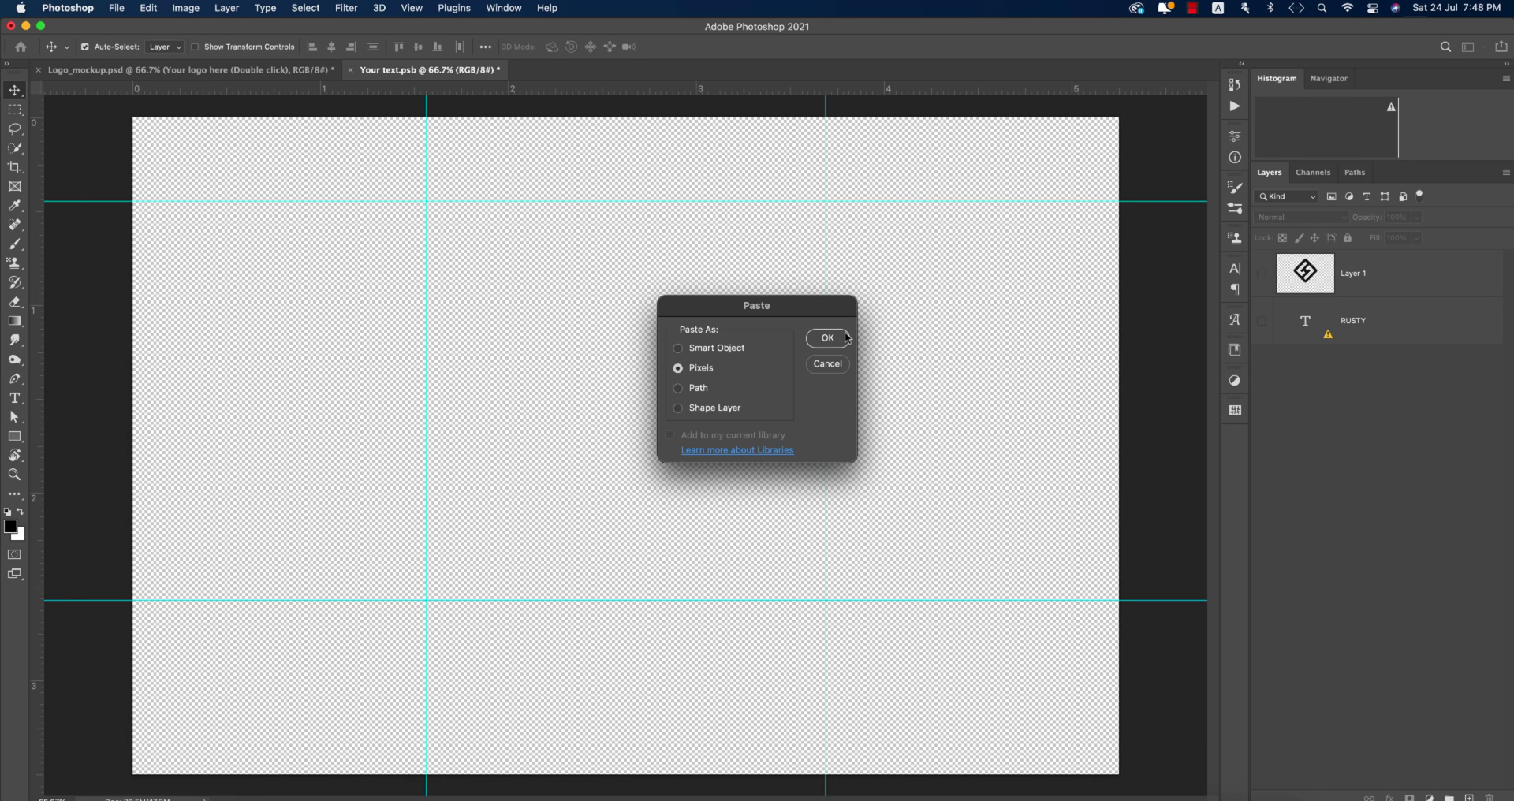
{"action": "left_click", "coordinate": [828, 339]}
{"action": "left_click", "coordinate": [827, 340]}
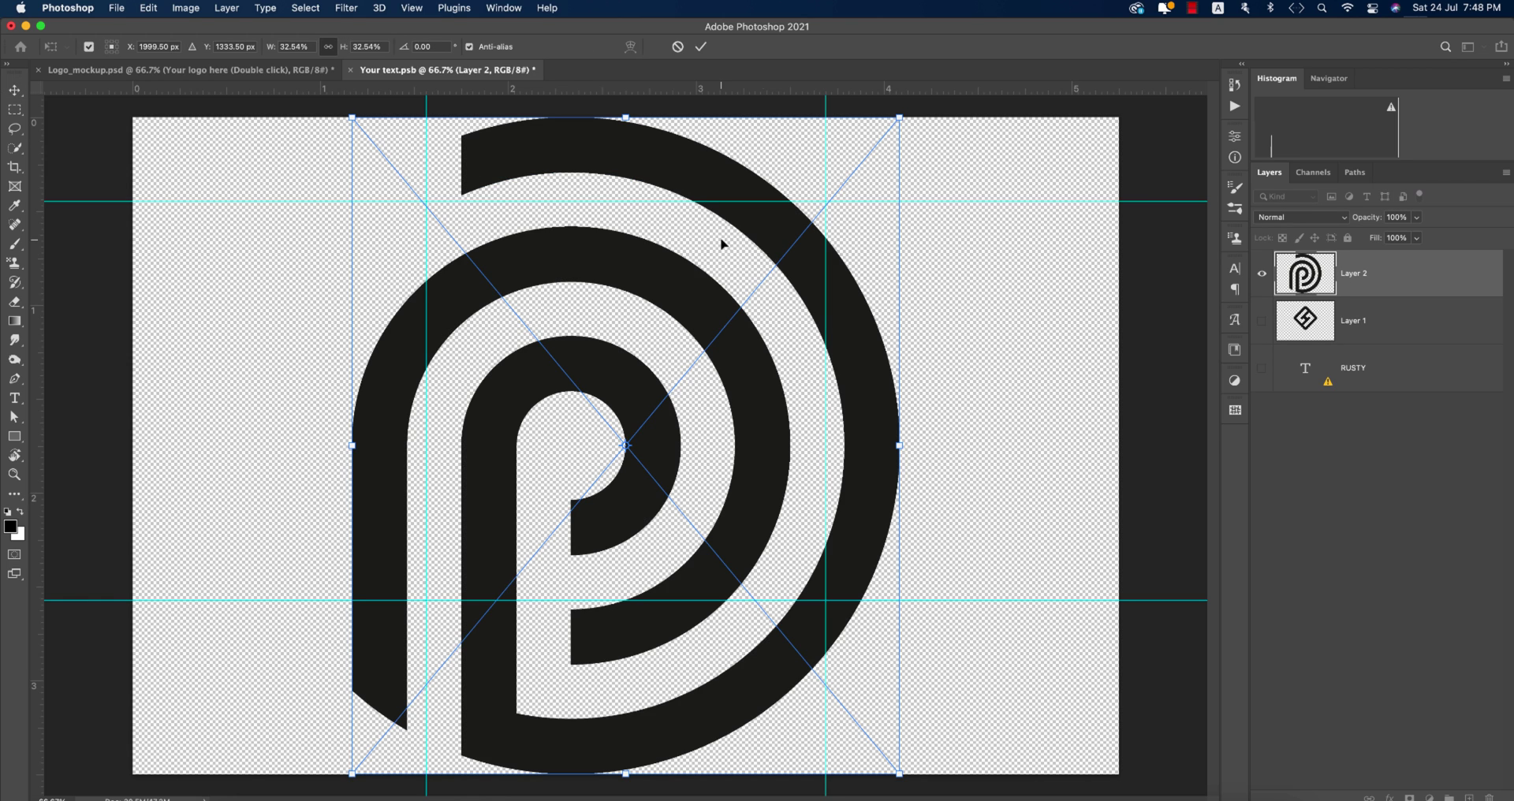
Step: Scale the P logo down to fit between the guides and save
{"action": "key", "text": "super+t"}
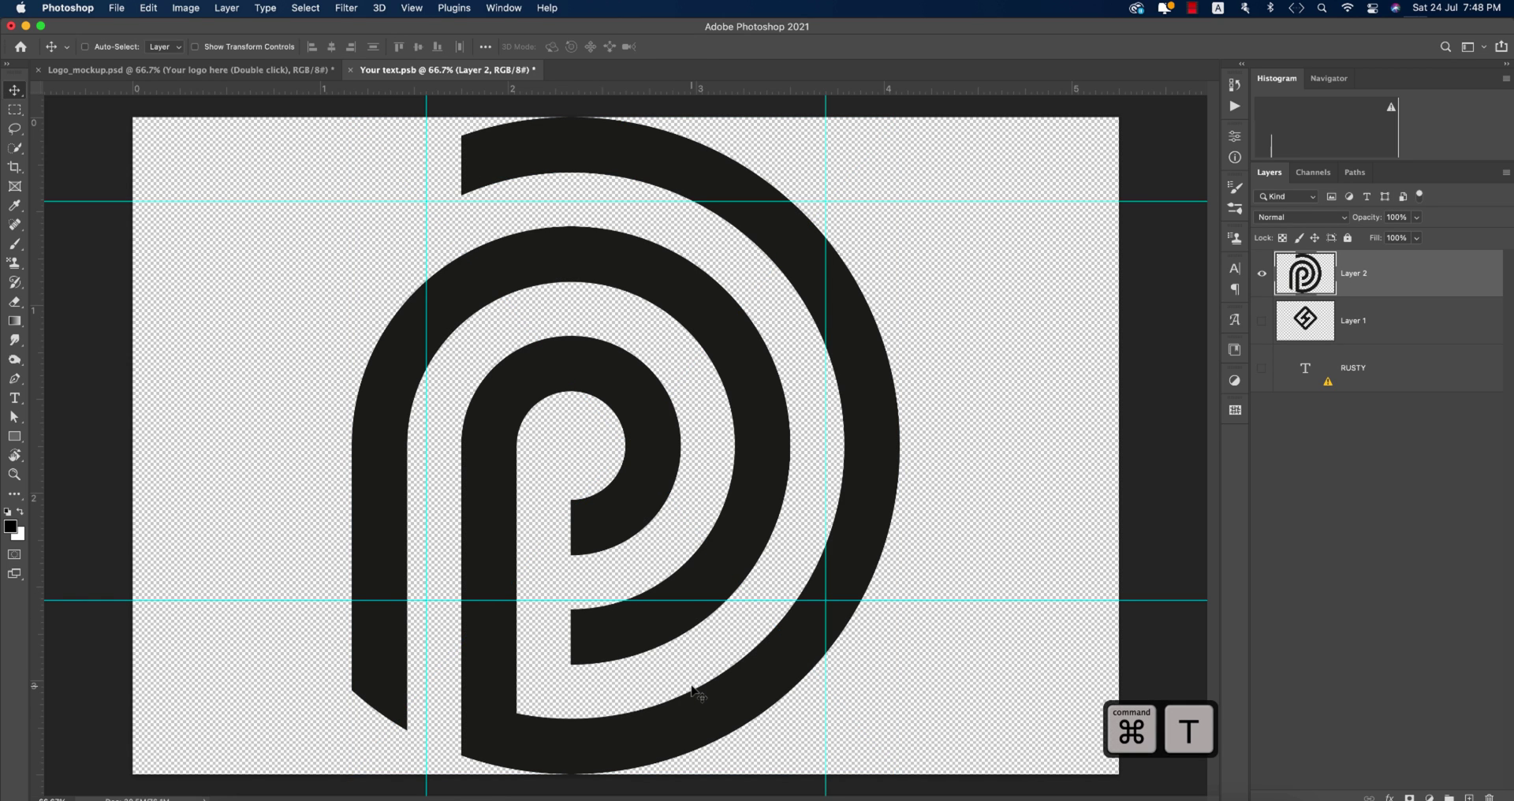
{"action": "left_click_drag", "start_coordinate": [622, 774], "coordinate": [652, 601]}
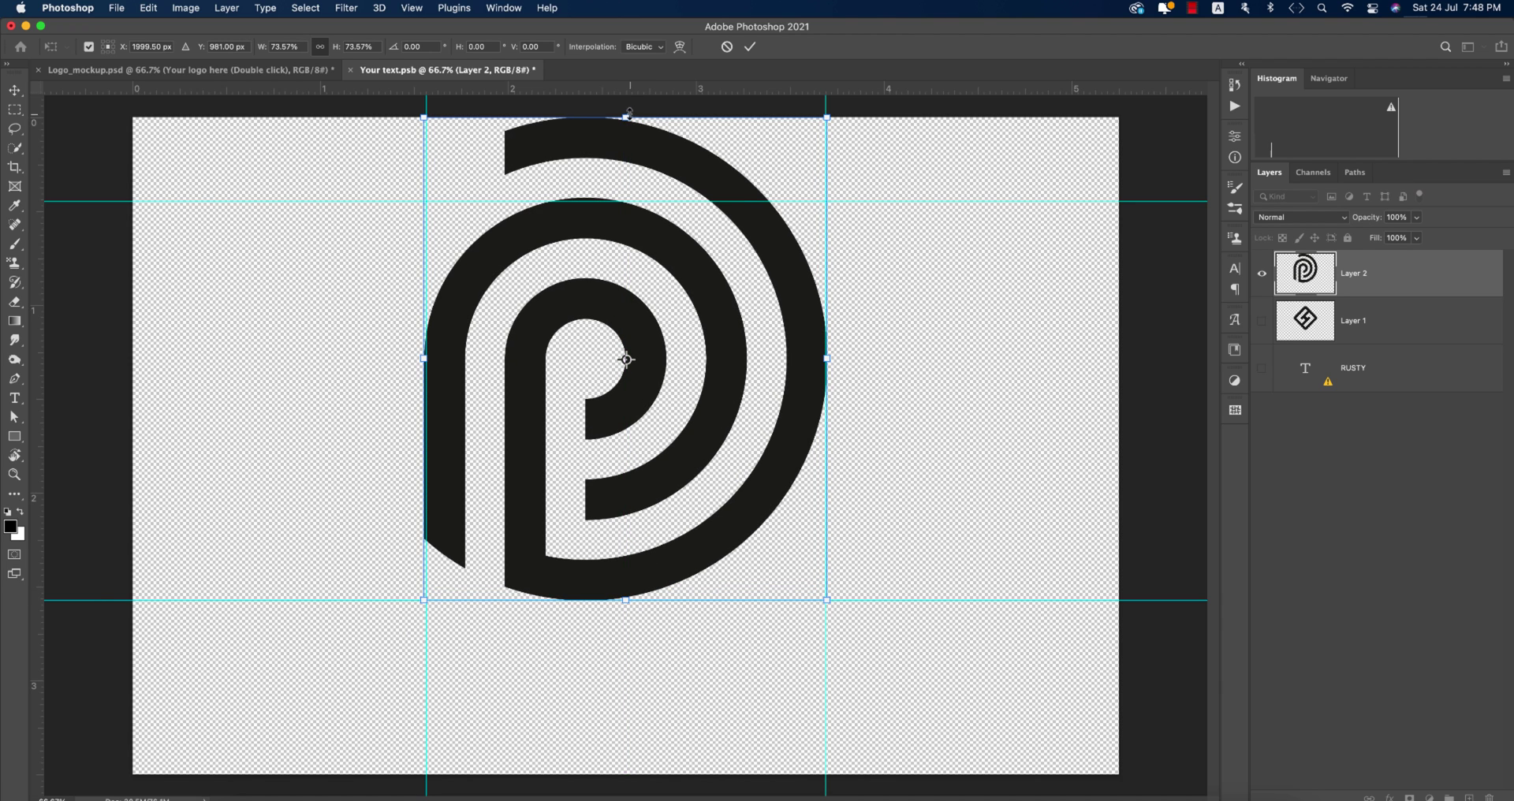
{"action": "left_click_drag", "start_coordinate": [628, 117], "coordinate": [631, 196]}
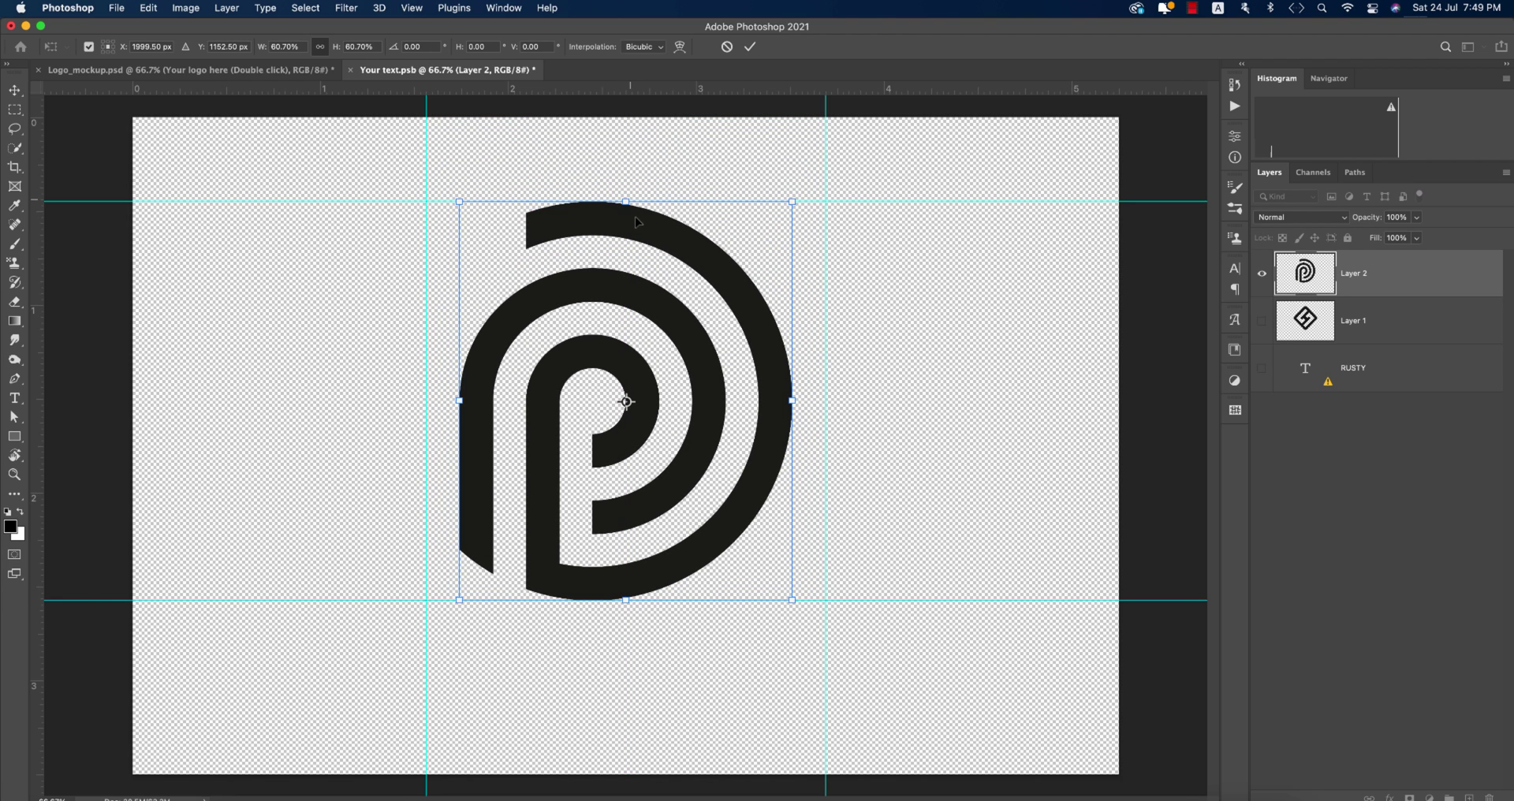
{"action": "left_click", "coordinate": [751, 47]}
{"action": "key", "text": "super+s"}
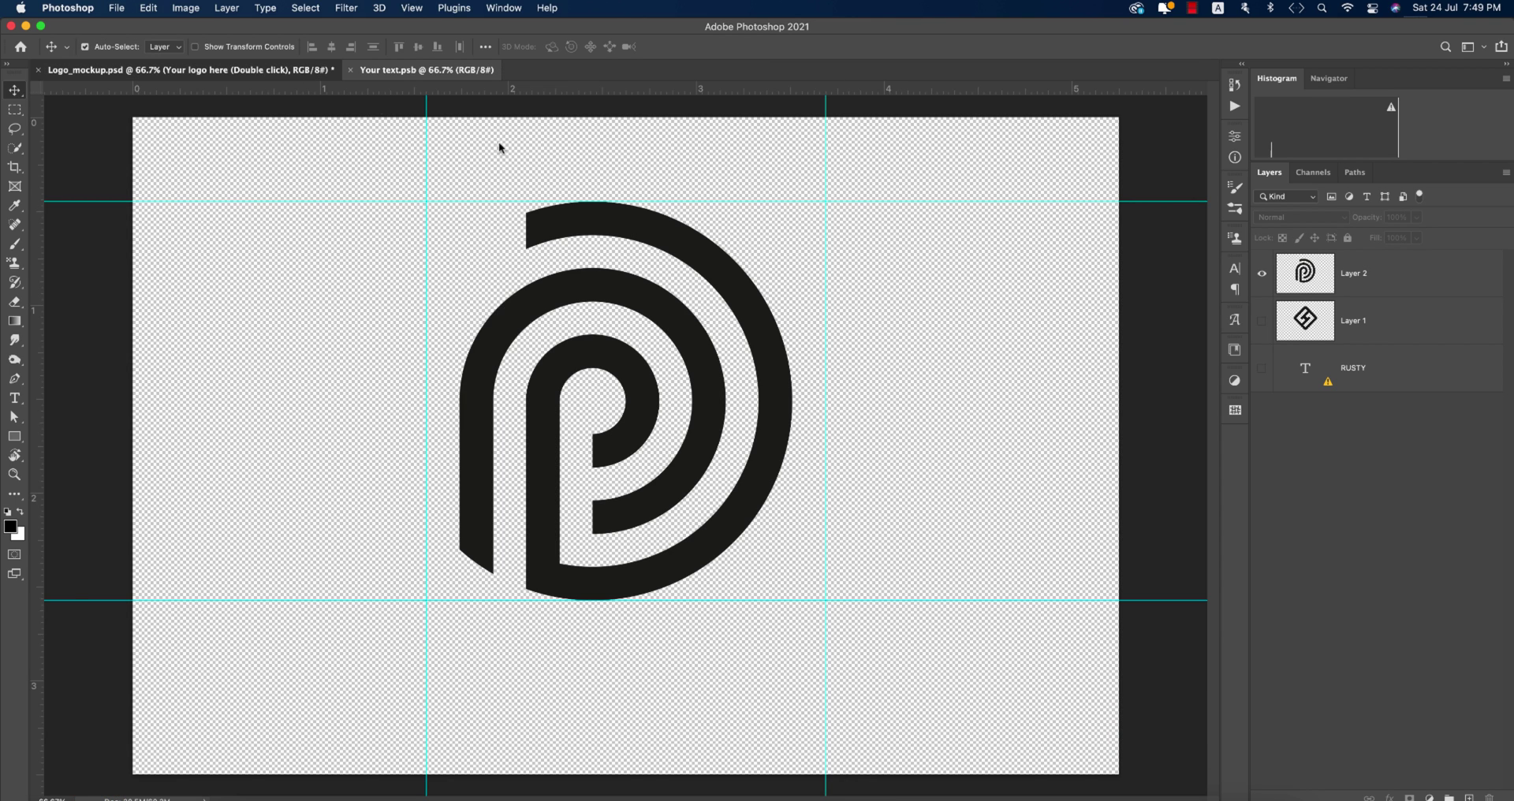
Step: Scale the P logo on Layer 2 down to about 70% around its centre
{"action": "left_click", "coordinate": [214, 69]}
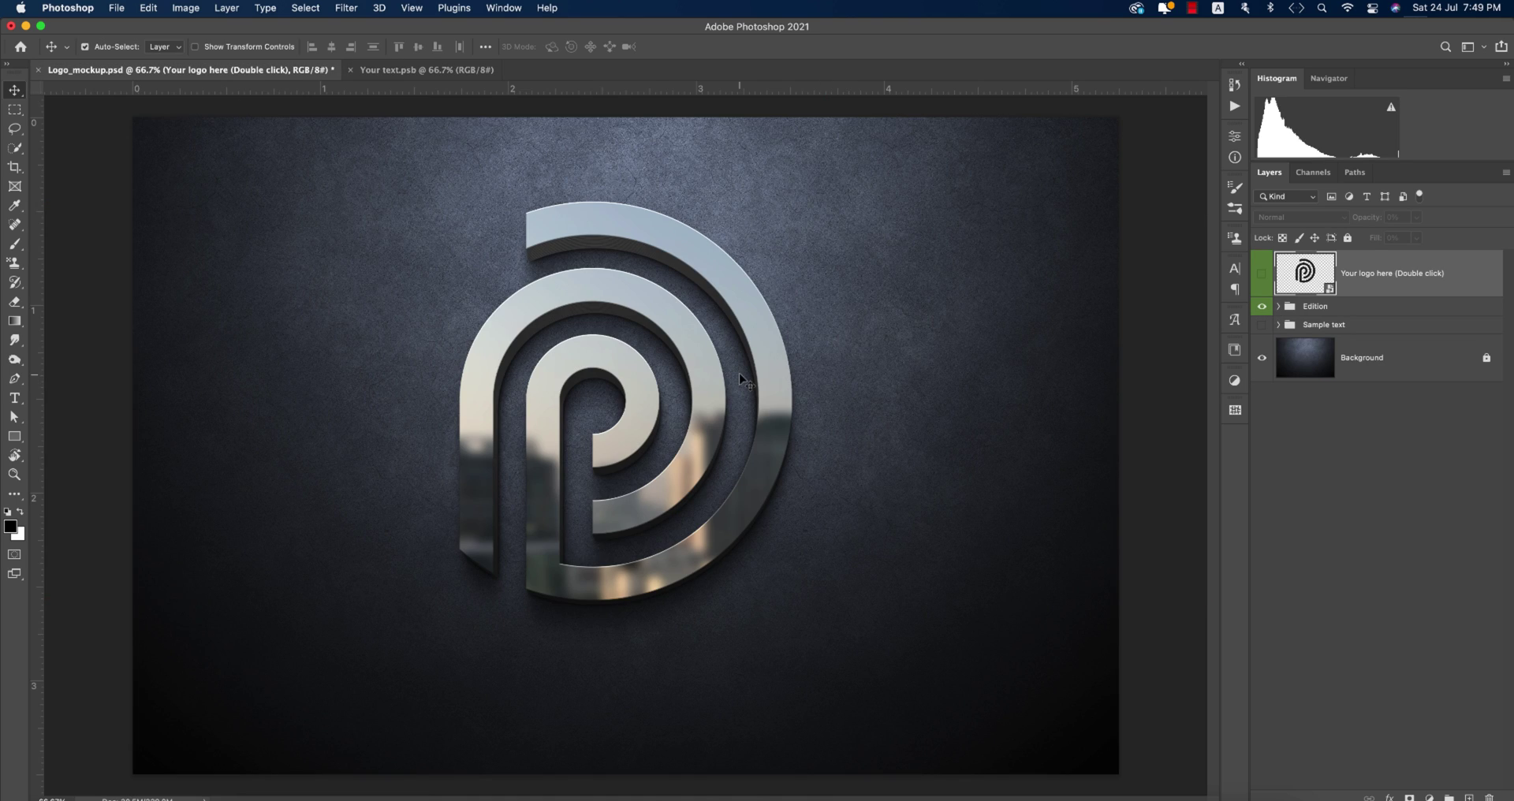
{"action": "left_click", "coordinate": [461, 71]}
{"action": "key", "text": "super+t"}
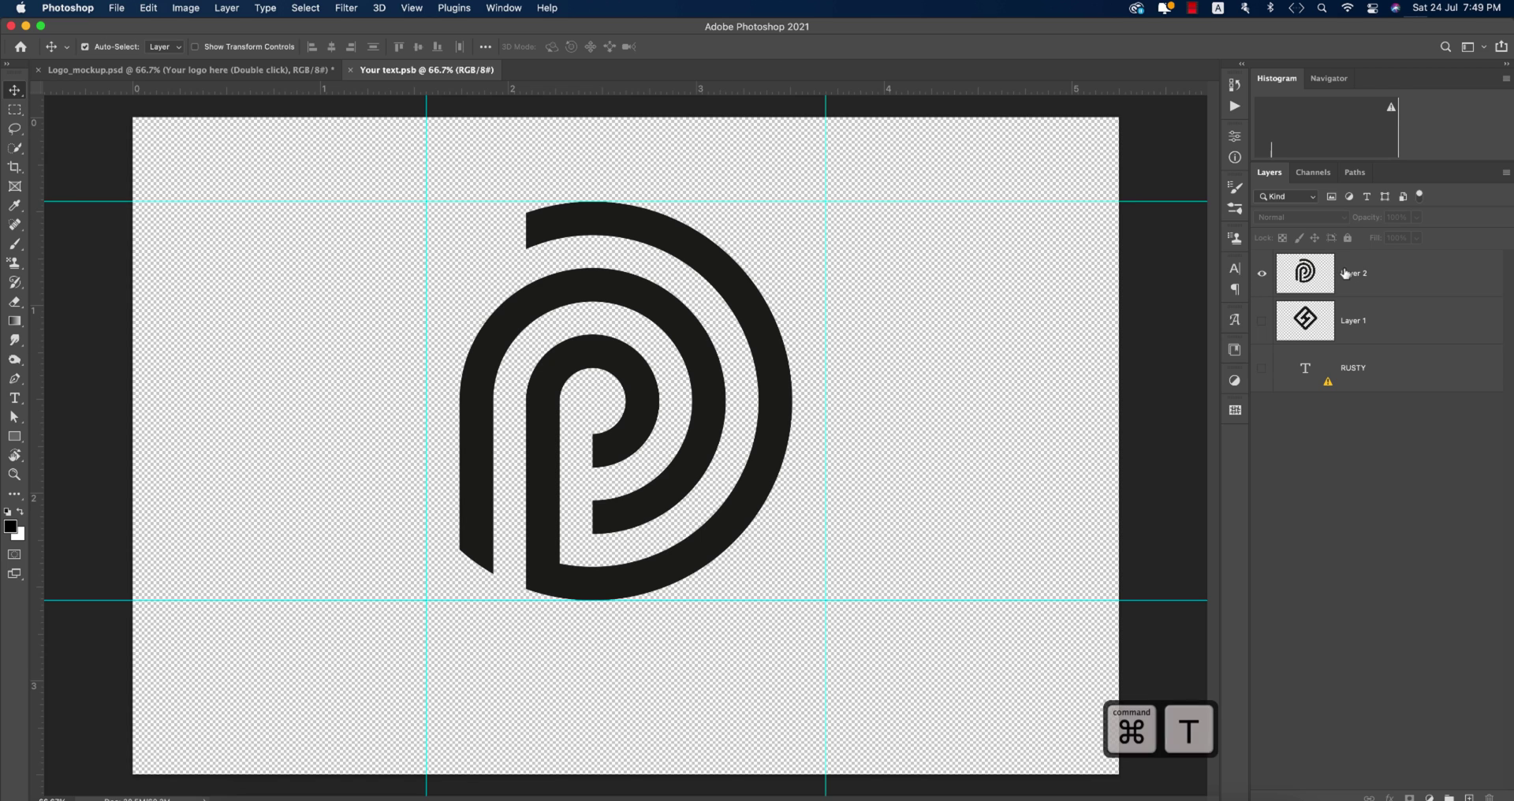
{"action": "left_click", "coordinate": [1345, 272]}
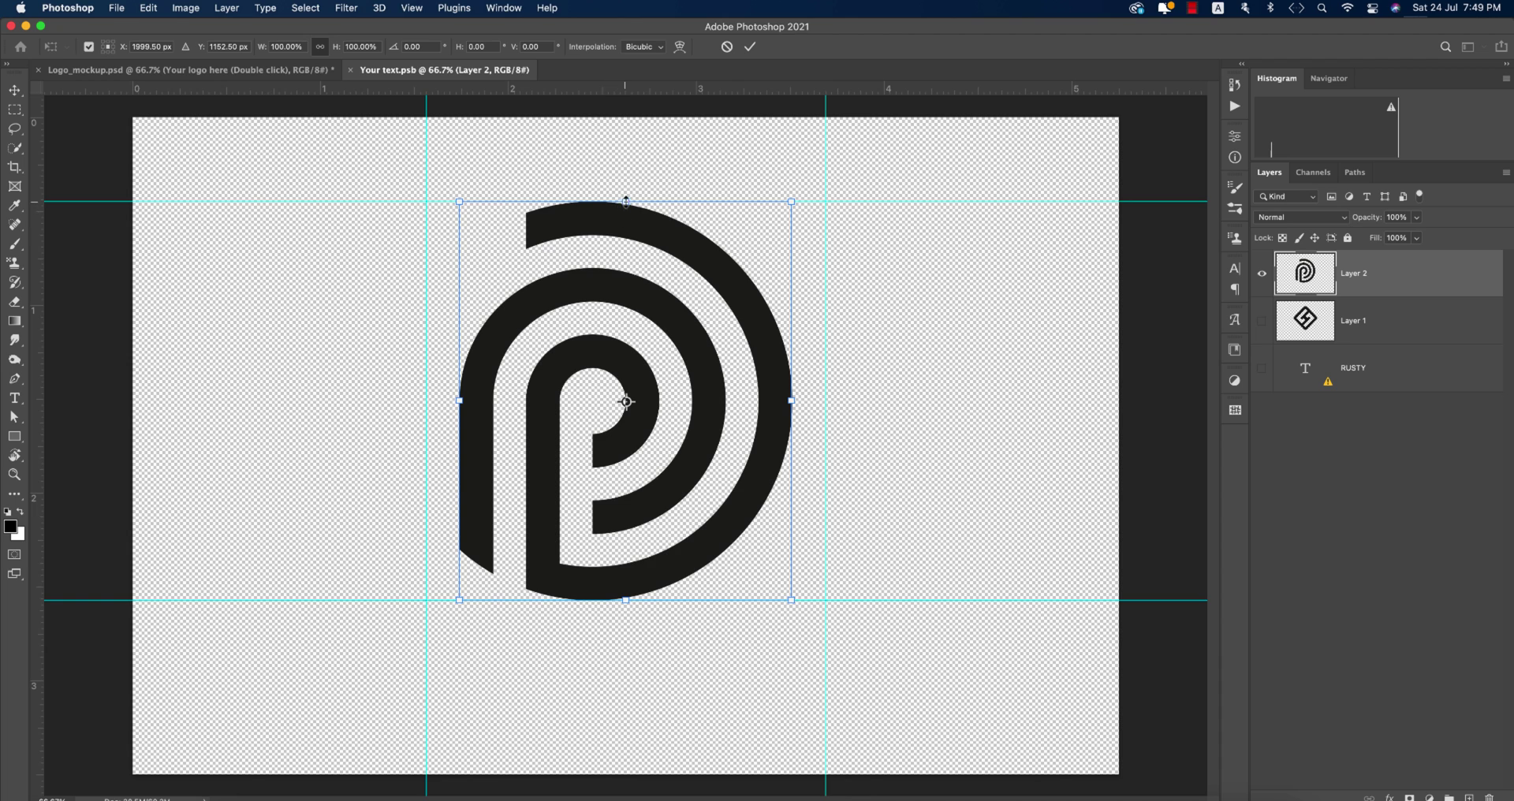
{"action": "left_click_drag", "start_coordinate": [626, 202], "coordinate": [625, 260]}
Step: Centre the logo vertically on the canvas and save the smart object
{"action": "key", "text": "super+a"}
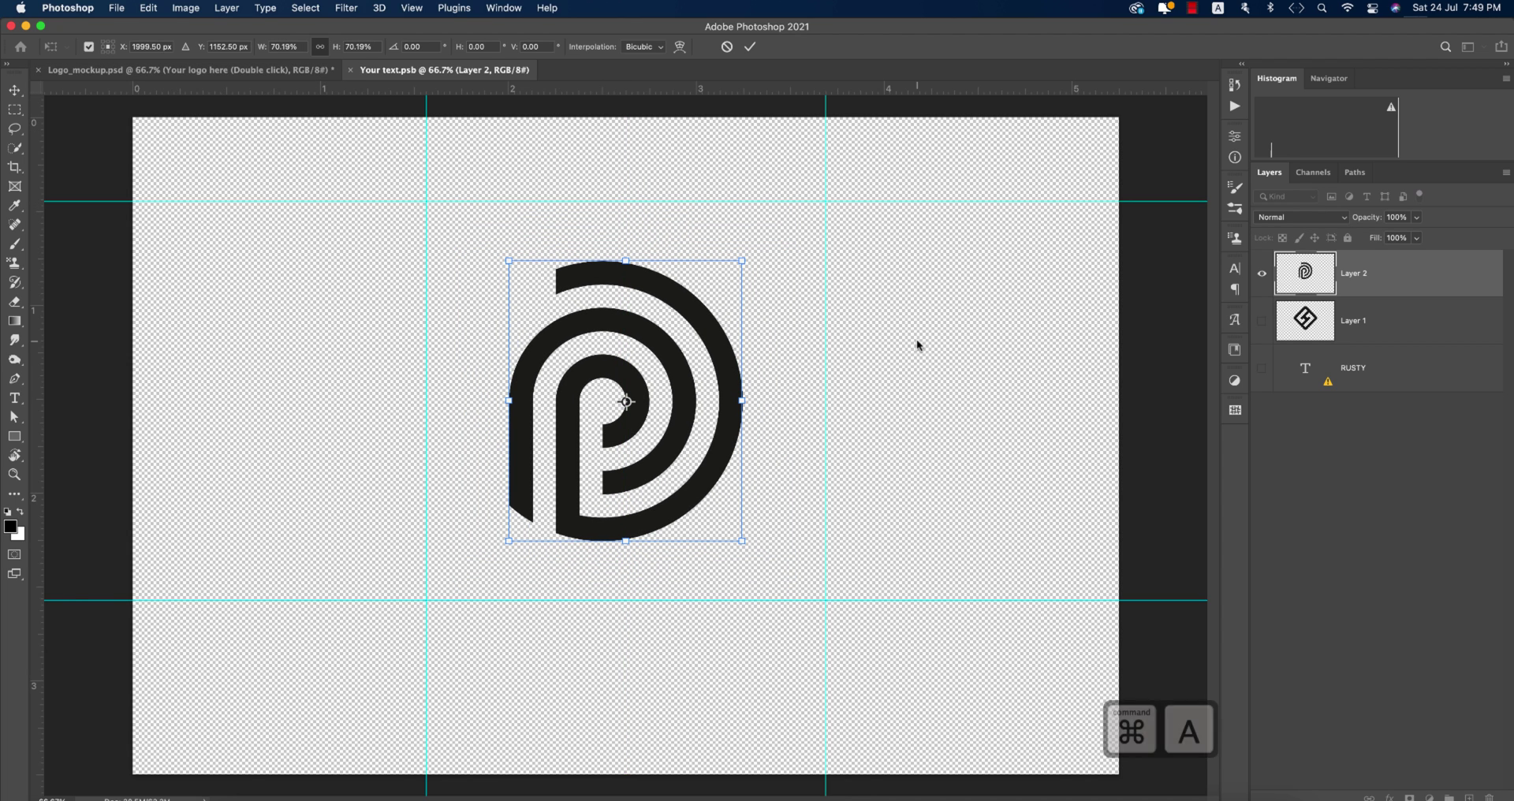
{"action": "key", "text": "super+a"}
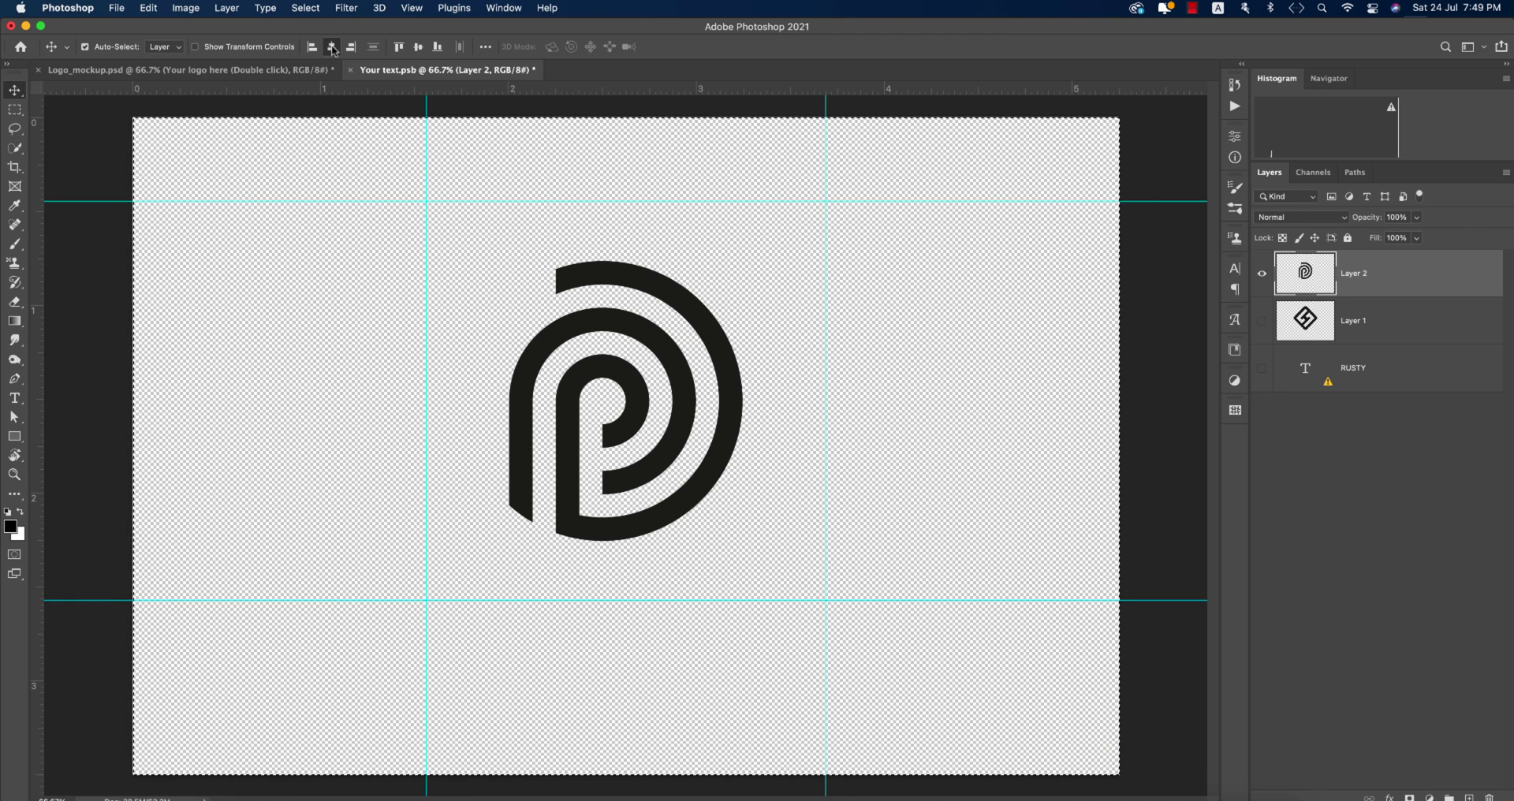
{"action": "left_click", "coordinate": [419, 47]}
{"action": "key", "text": "super+s"}
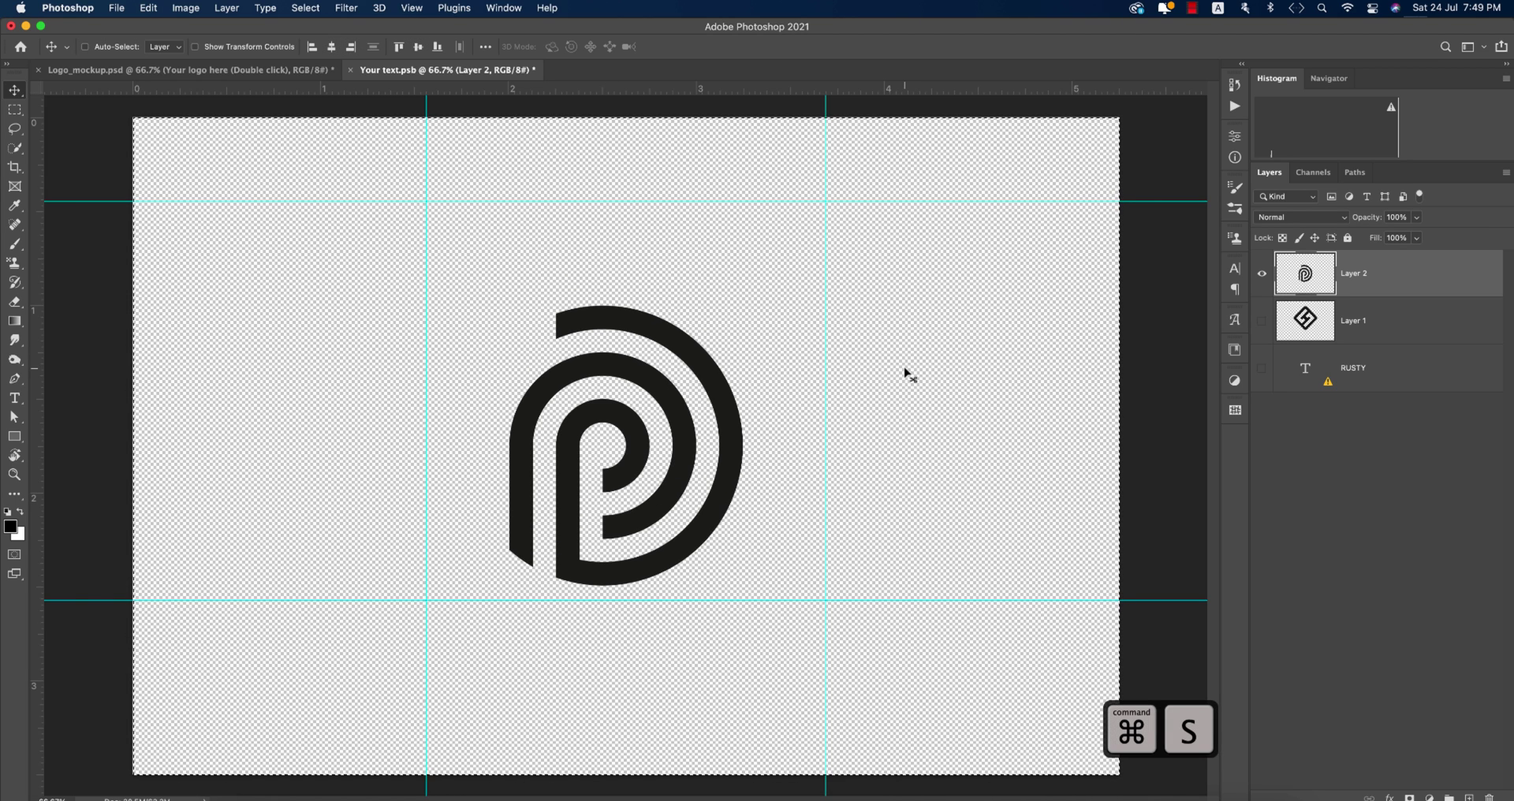
Step: Switch to the Logo_mockup.psd tab to view the metallic P emblem on the wall
{"action": "left_click", "coordinate": [302, 74]}
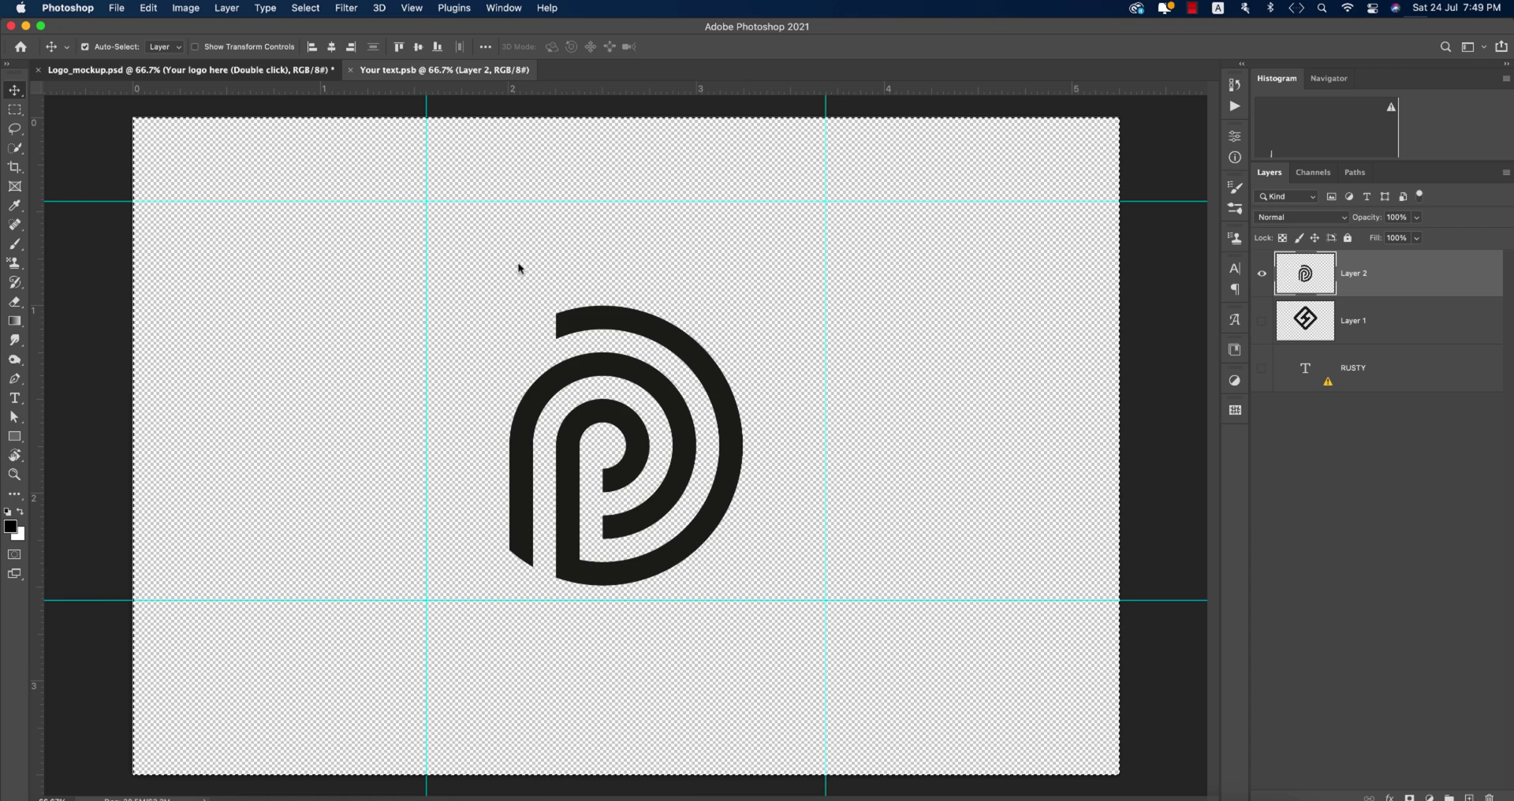